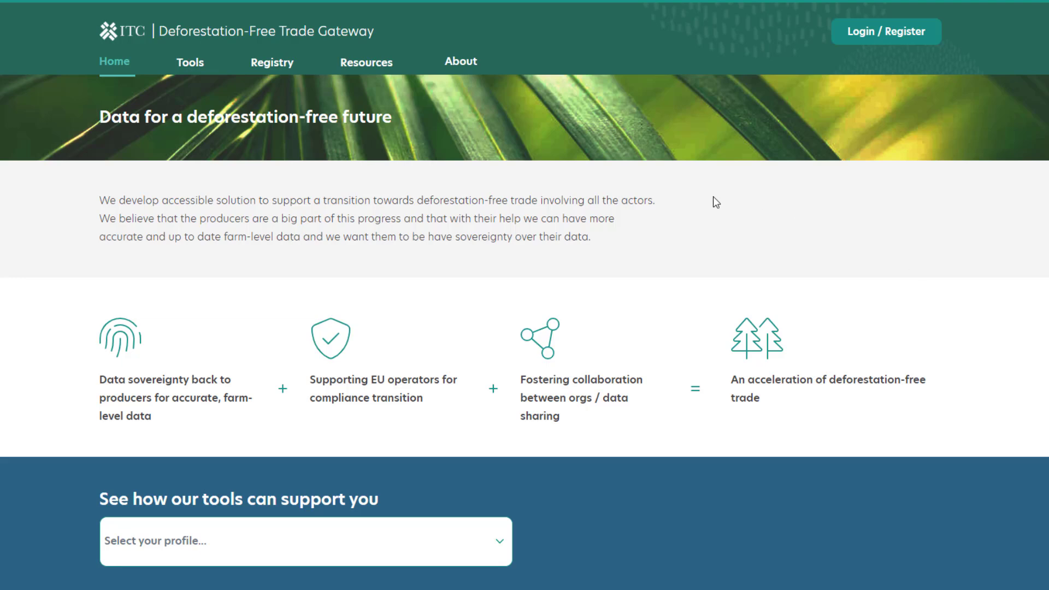
# Look over the home page's introduction, profile selector and partner logos, browsing through the partner carousel.
pyautogui.scroll(-5, 670, 237)
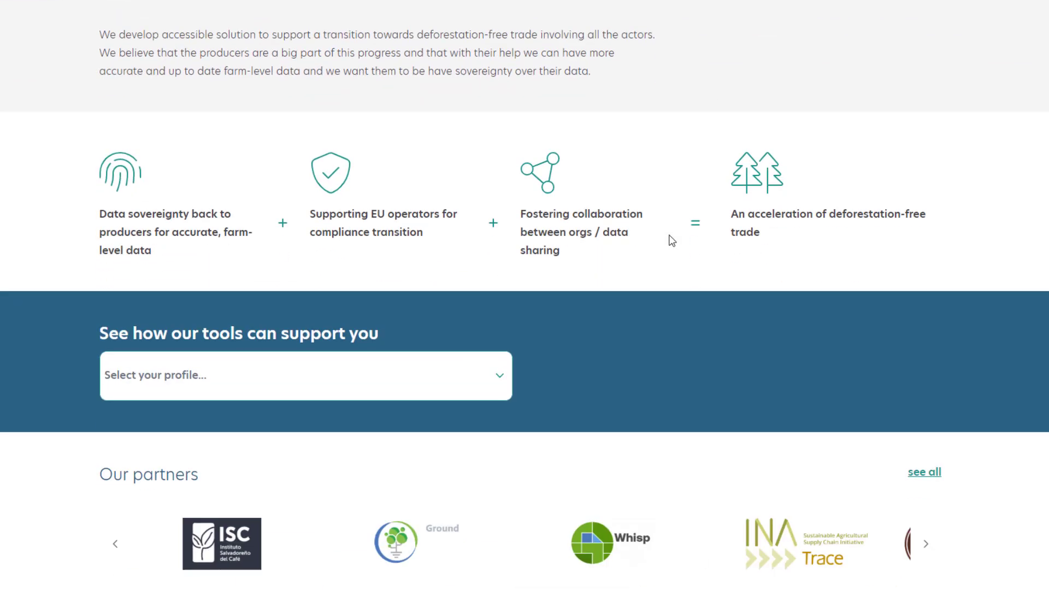
pyautogui.scroll(-2, 669, 234)
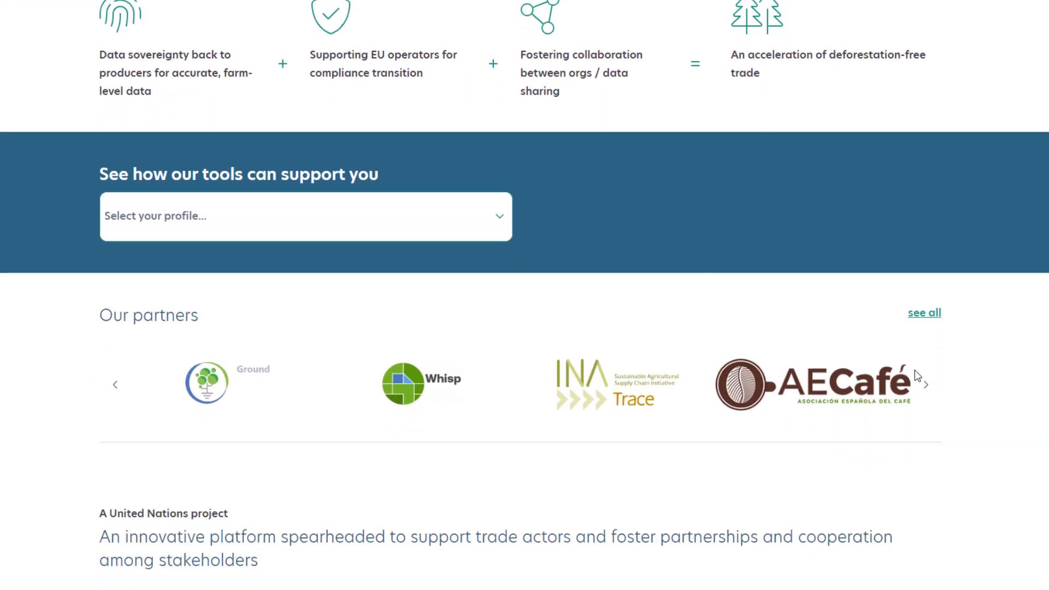
pyautogui.click(926, 386)
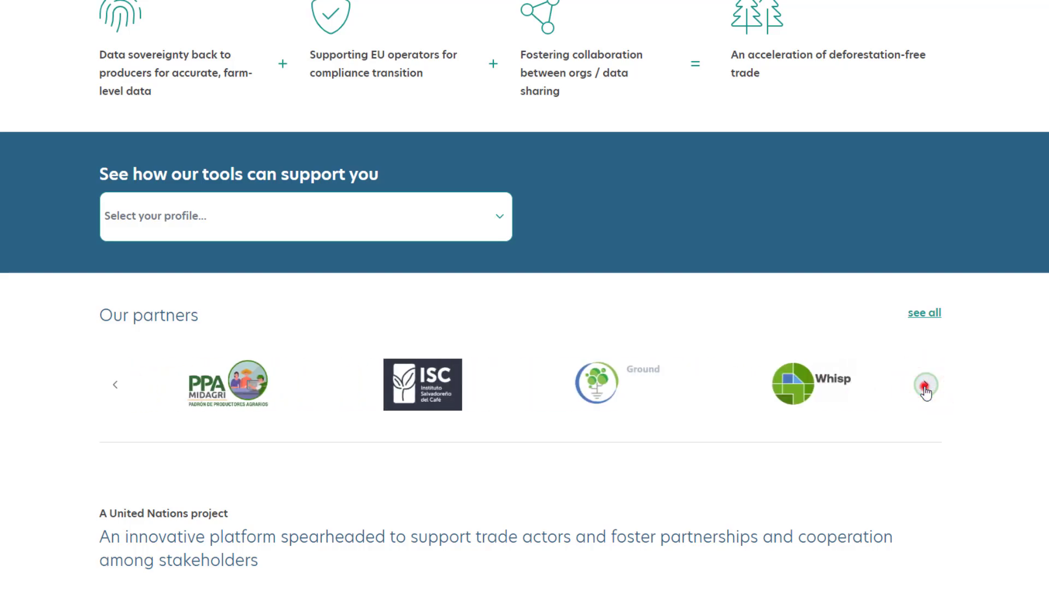
pyautogui.click(925, 386)
pyautogui.scroll(6, 925, 388)
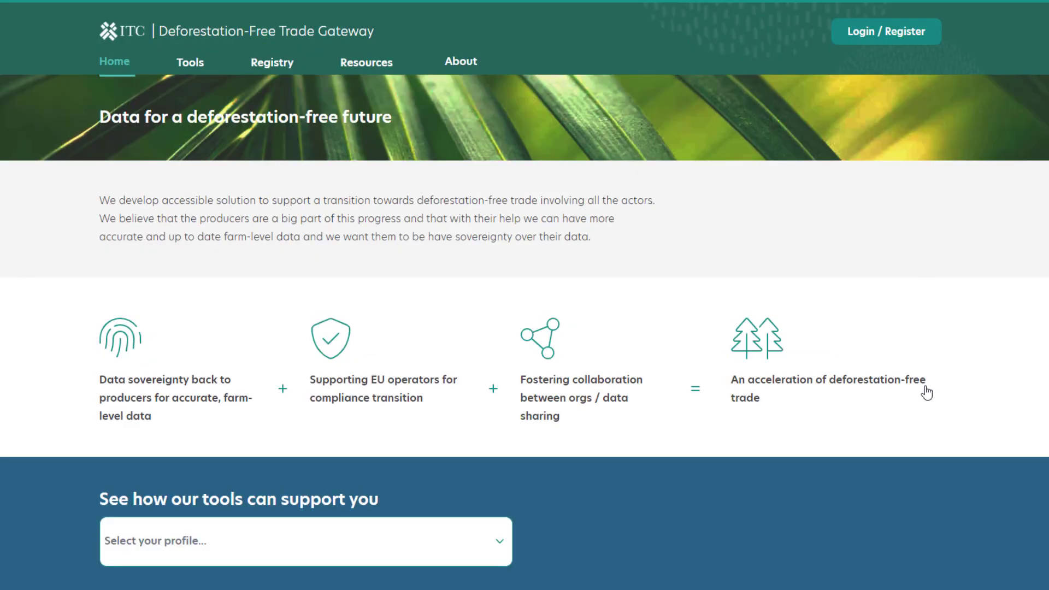
# Open the Tools page and review the tool descriptions from DFTG Registry through EU DDS Data Bridge.
pyautogui.click(186, 64)
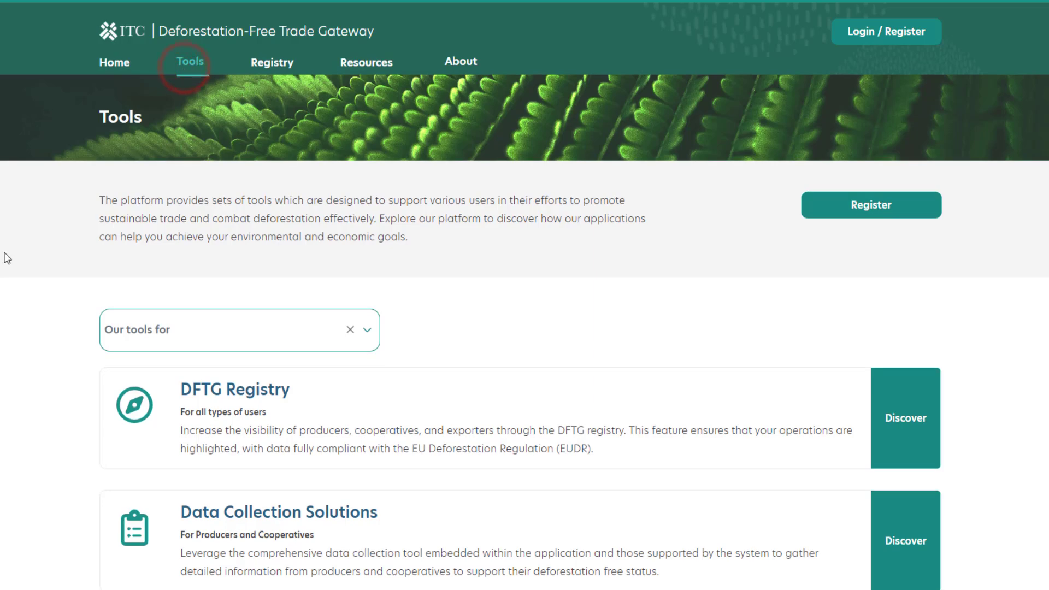
pyautogui.scroll(-4, 7, 258)
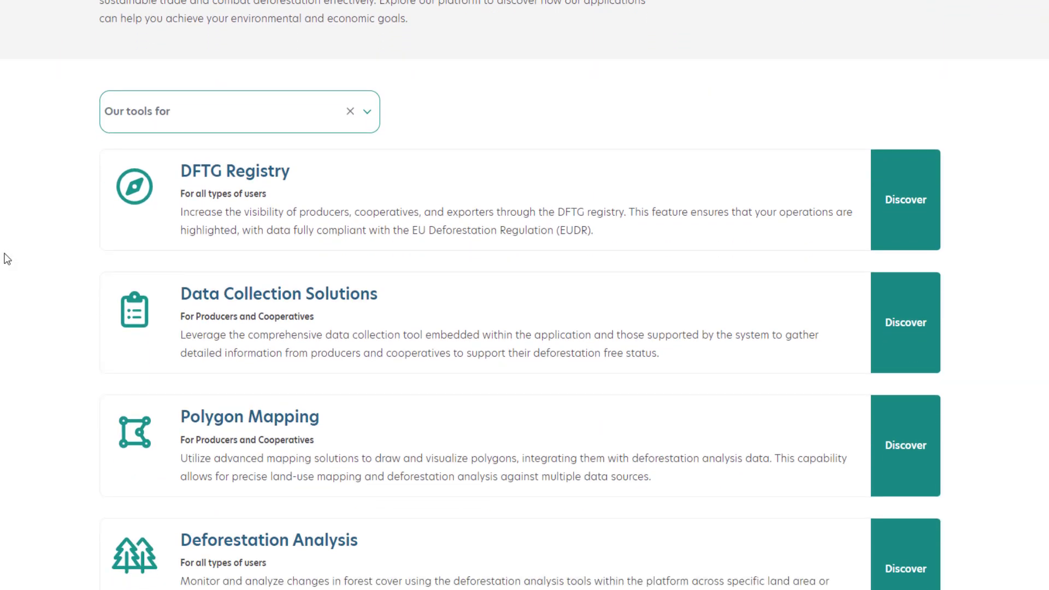
pyautogui.scroll(-1, 7, 258)
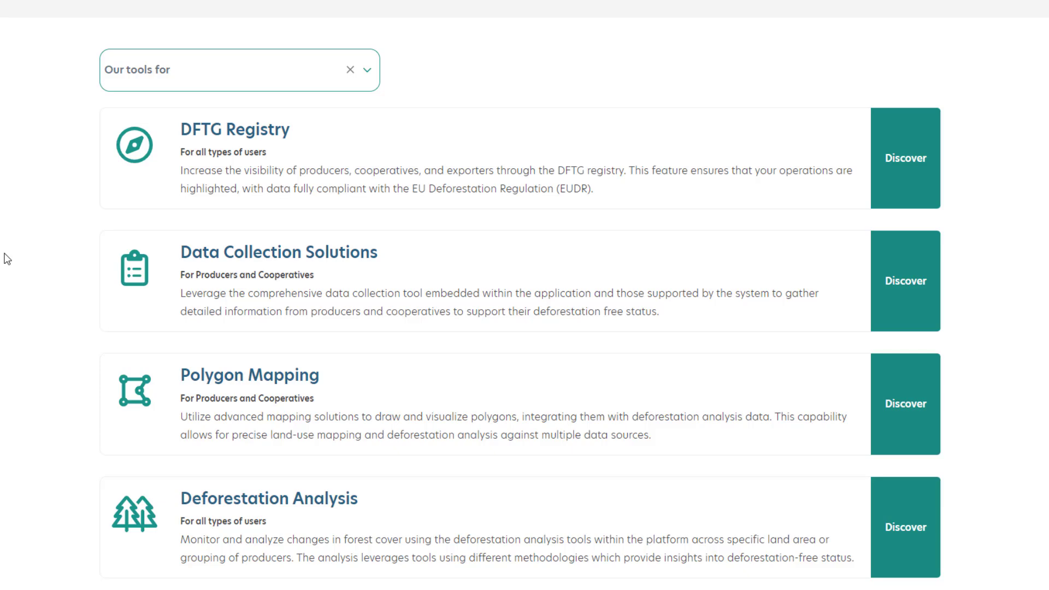
pyautogui.scroll(-6, 7, 258)
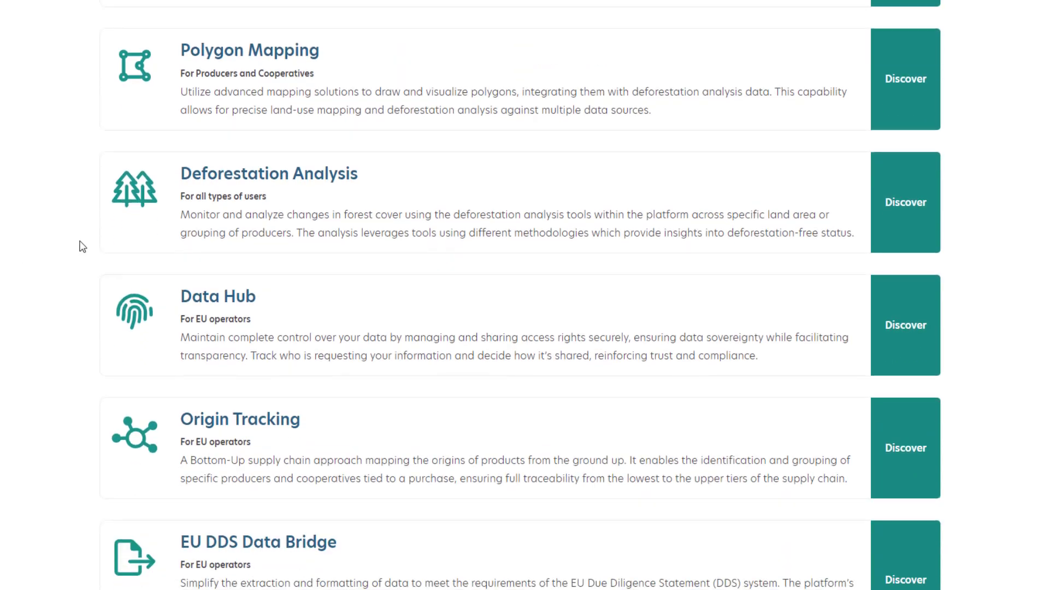
pyautogui.scroll(-1, 83, 247)
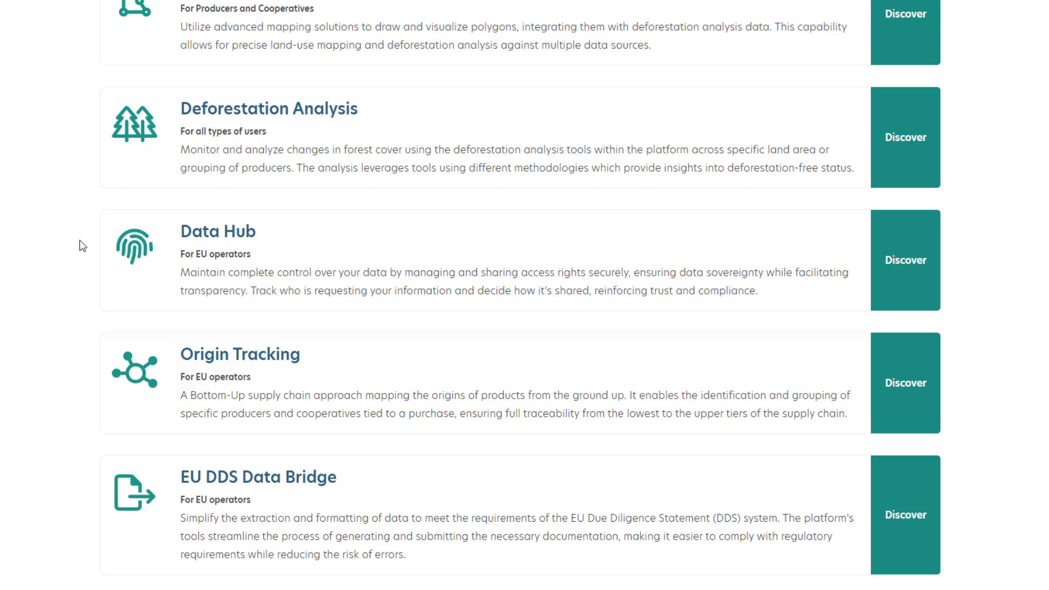
pyautogui.scroll(10, 82, 246)
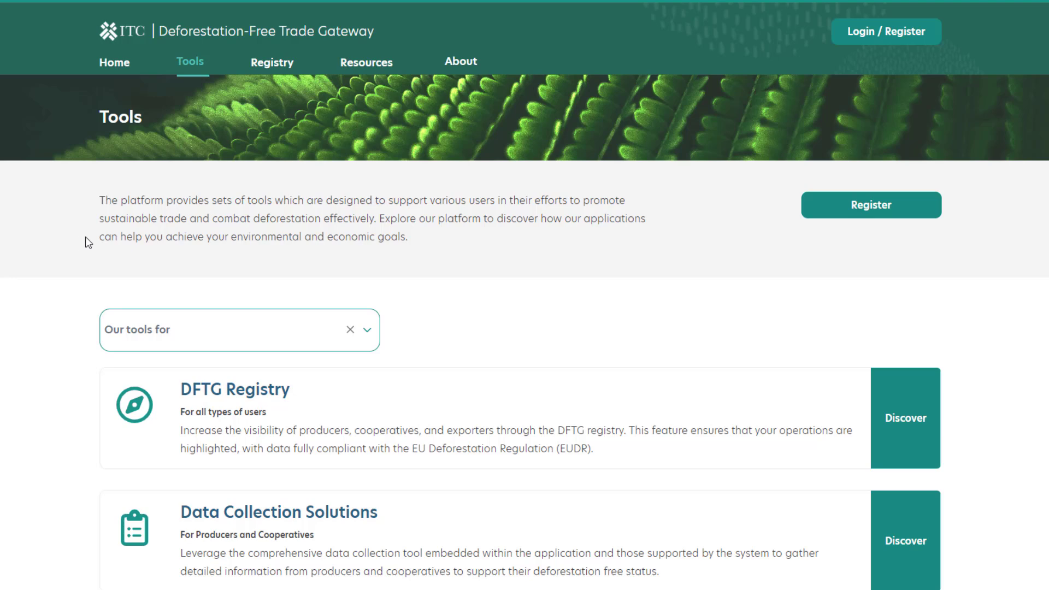
# Open the Registry and examine the supplier search options for commodity, country and data provider.
pyautogui.click(272, 63)
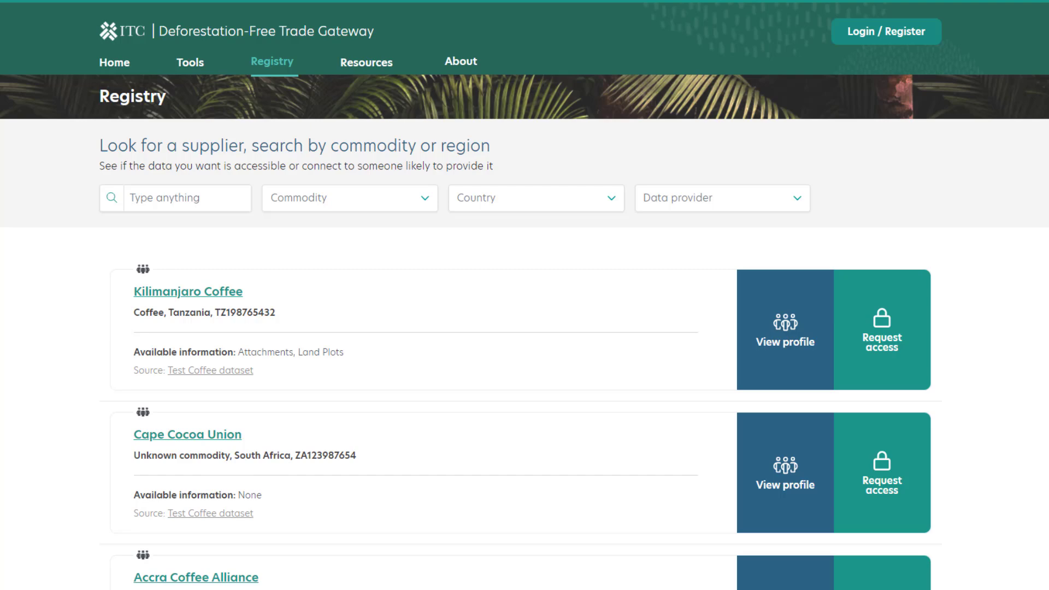
pyautogui.click(208, 200)
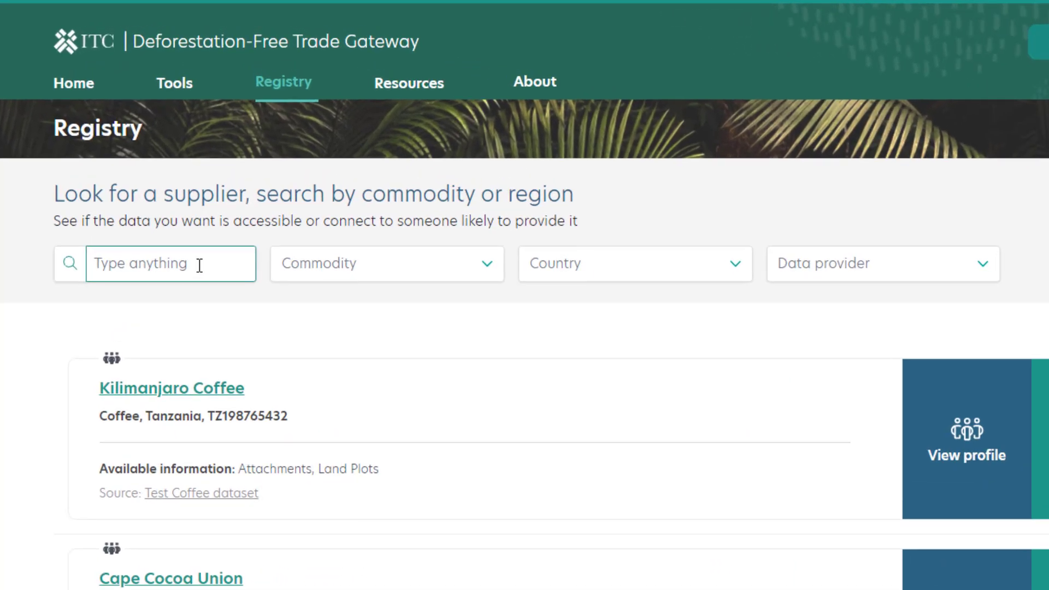
pyautogui.click(487, 265)
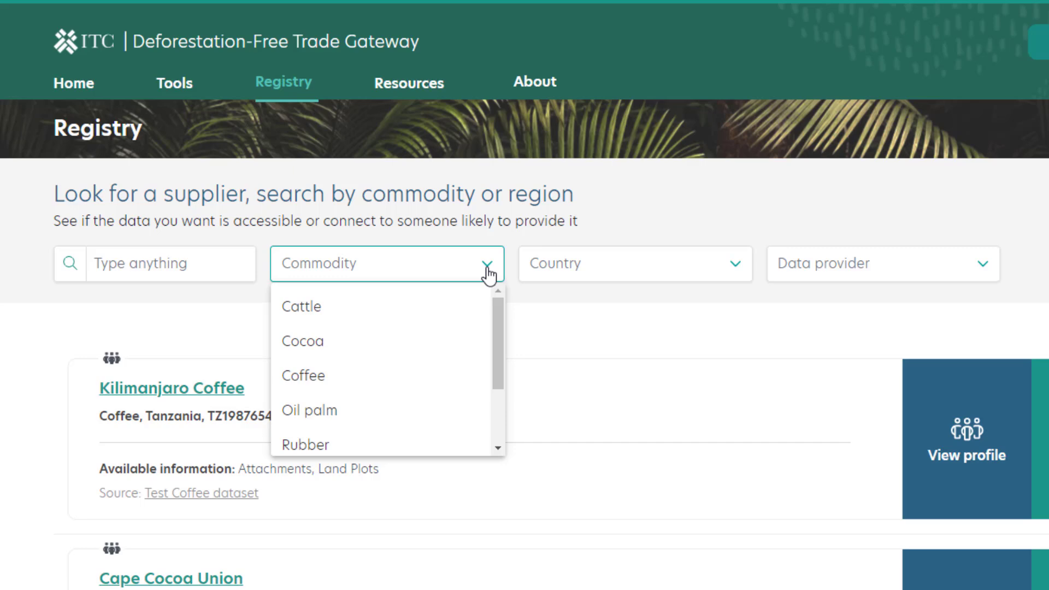
pyautogui.click(733, 267)
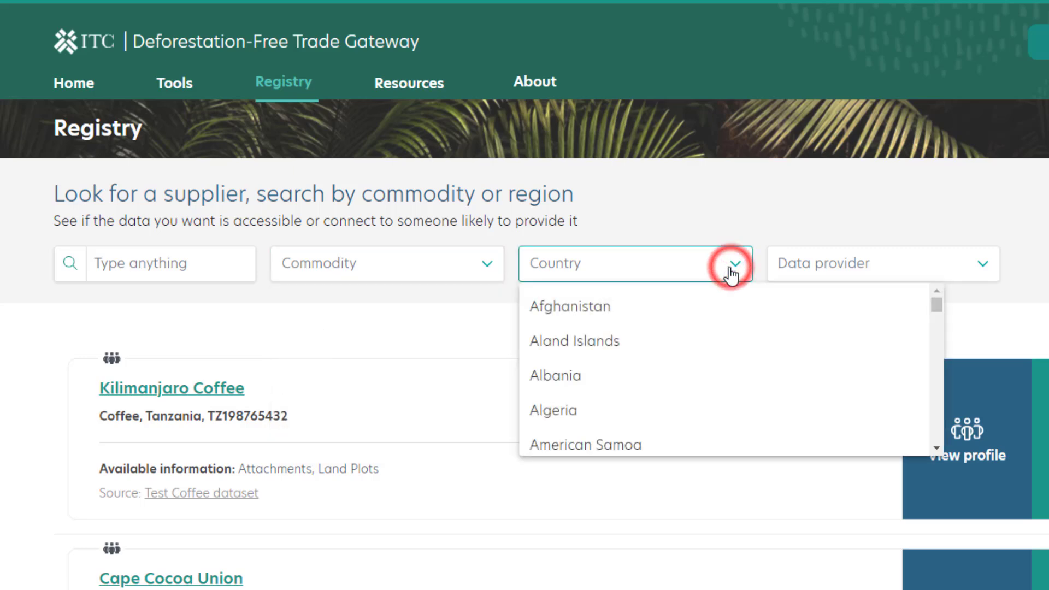
pyautogui.click(984, 277)
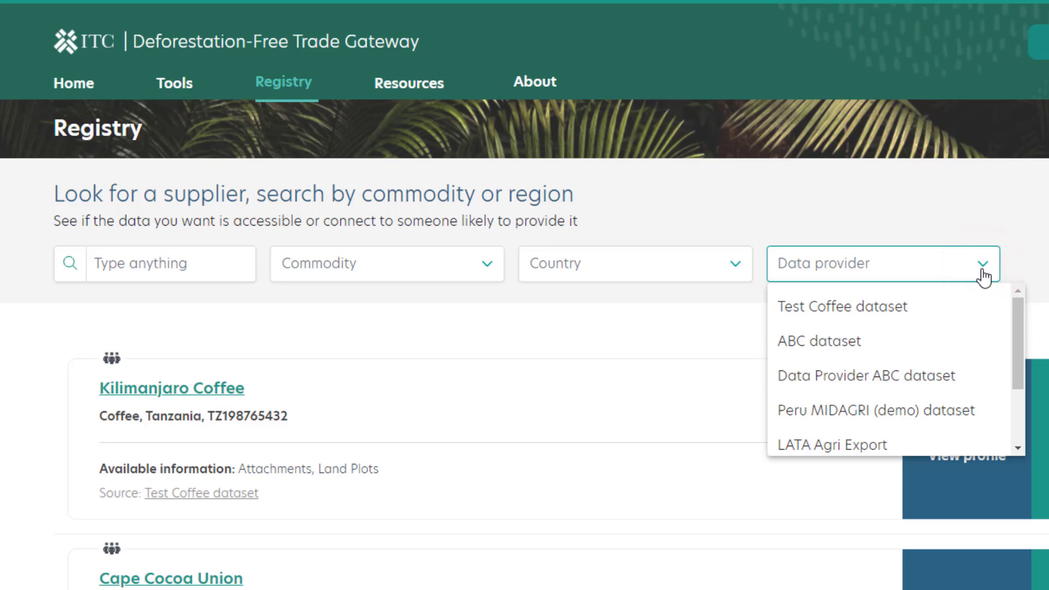
pyautogui.click(984, 276)
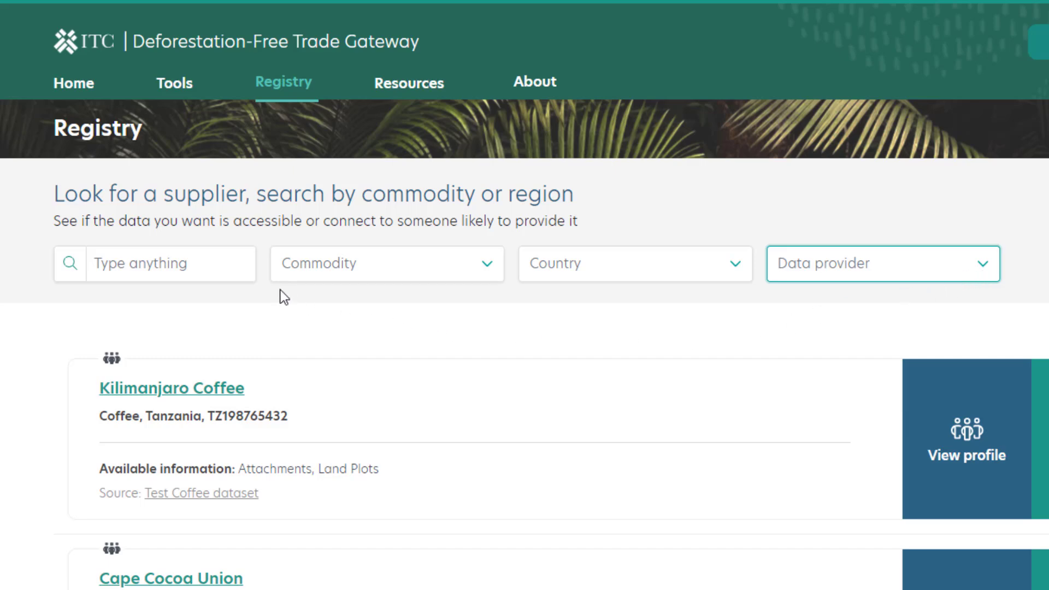
# View the profile of Kilimanjaro Coffee in the Registry.
pyautogui.click(246, 266)
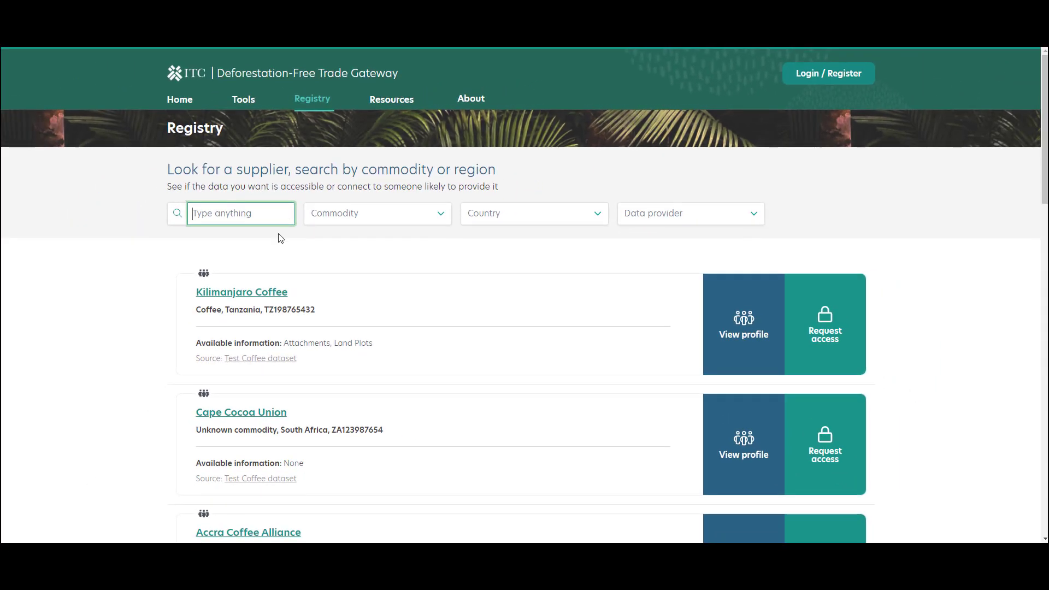
pyautogui.click(236, 308)
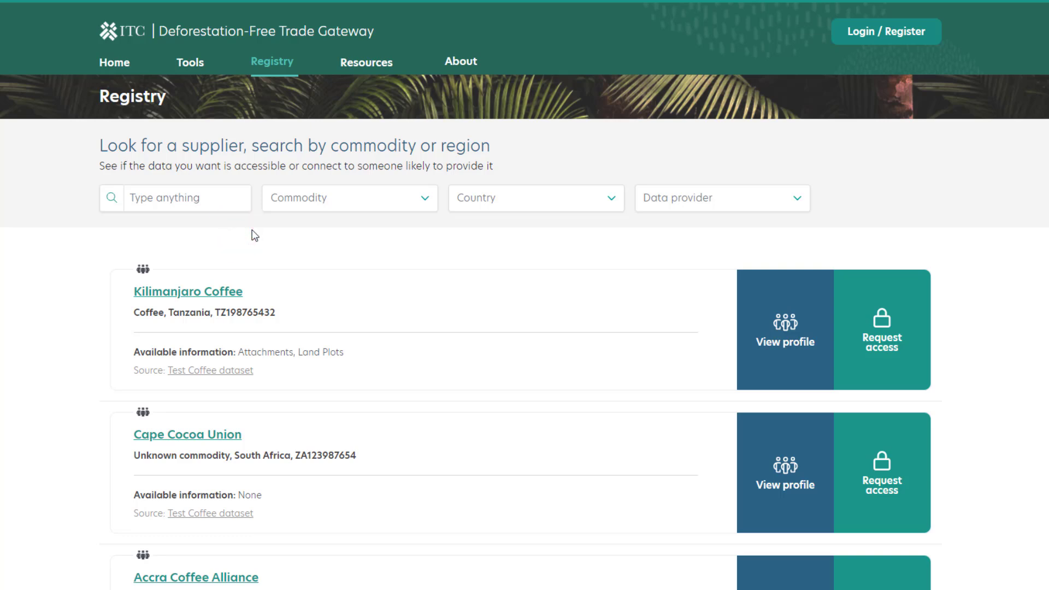
pyautogui.click(793, 342)
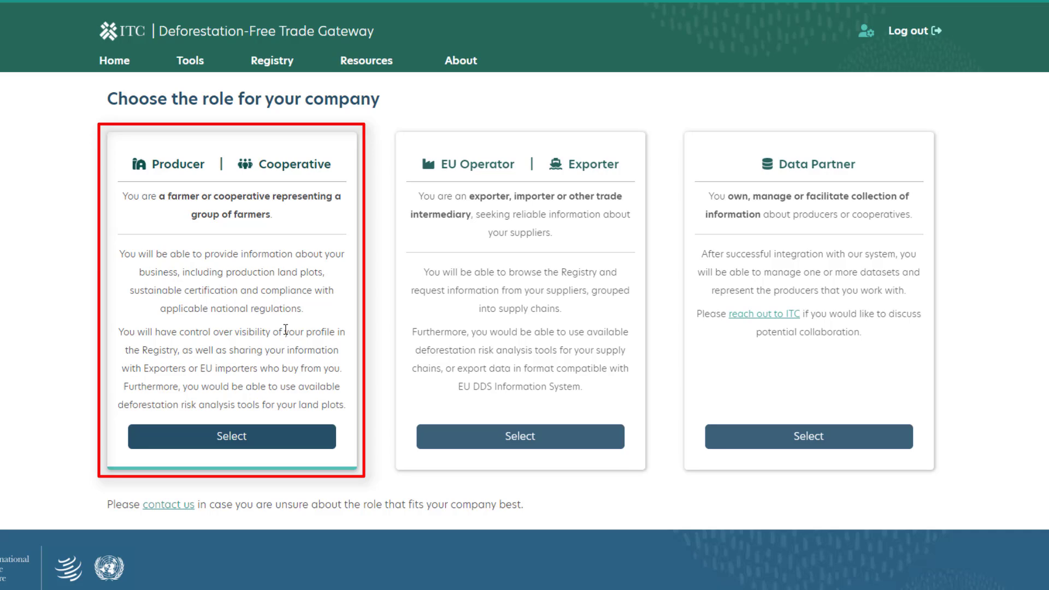
# Choose the Producer / Cooperative role for the company and enter "Company ABC" as its name.
pyautogui.click(244, 441)
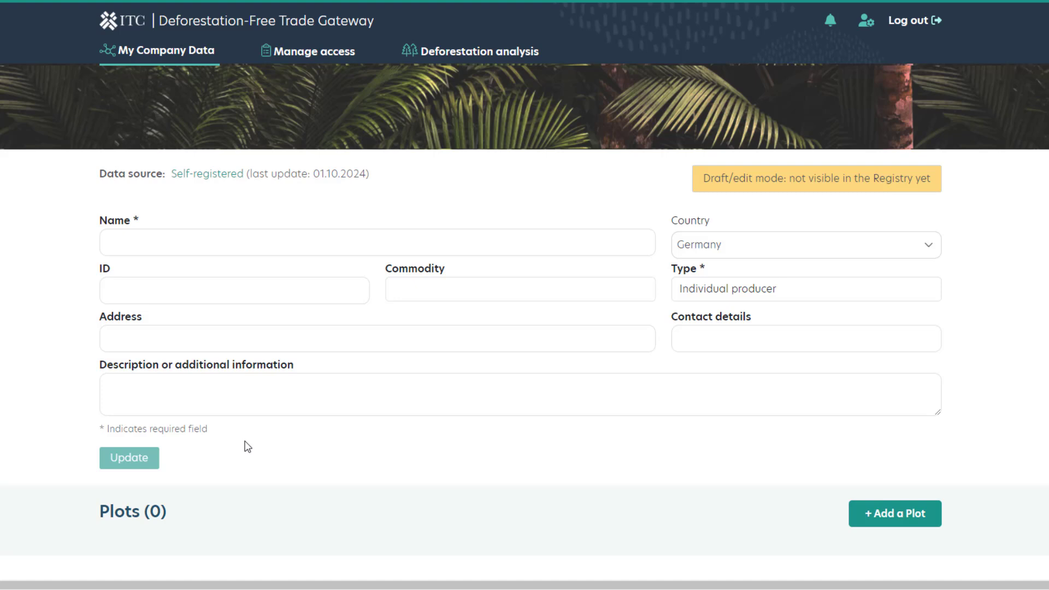
pyautogui.click(309, 244)
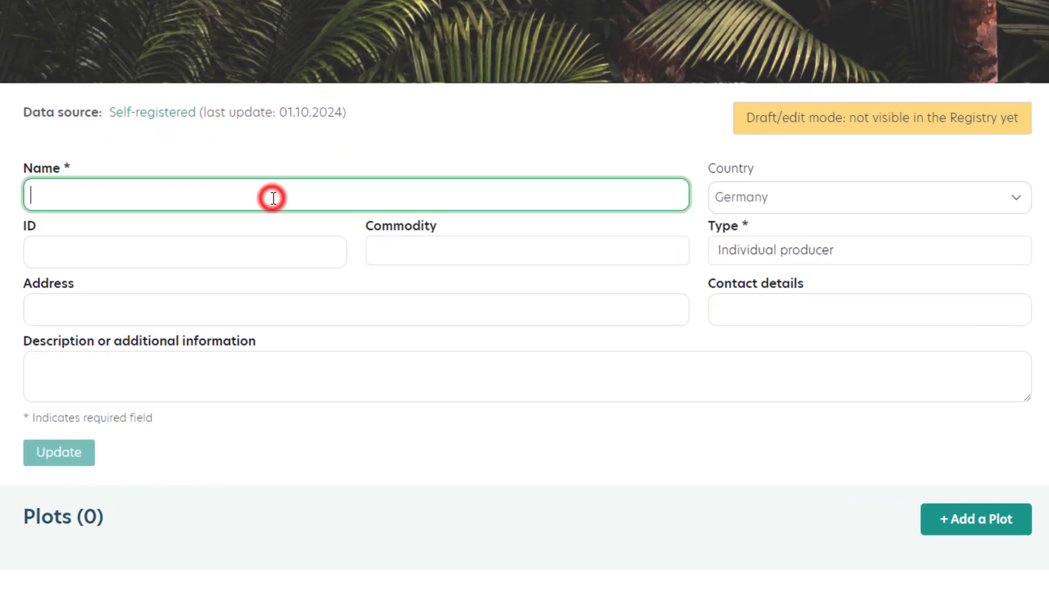
pyautogui.write('Comp')
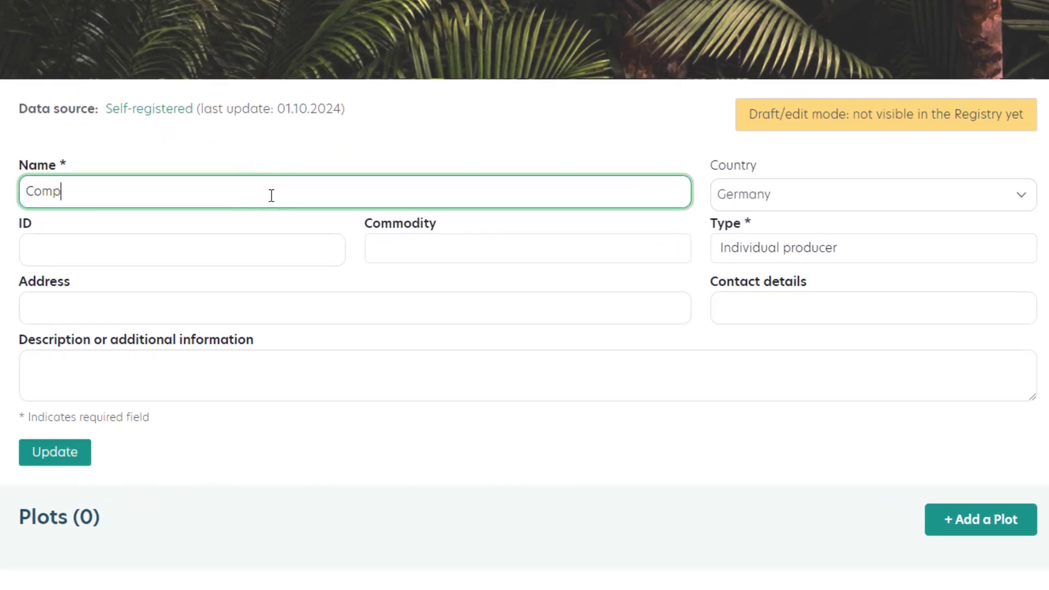
pyautogui.write('any ABC')
# Set the company's country to Kenya, its commodity to Coffee and its type to Individual producer.
pyautogui.click(804, 207)
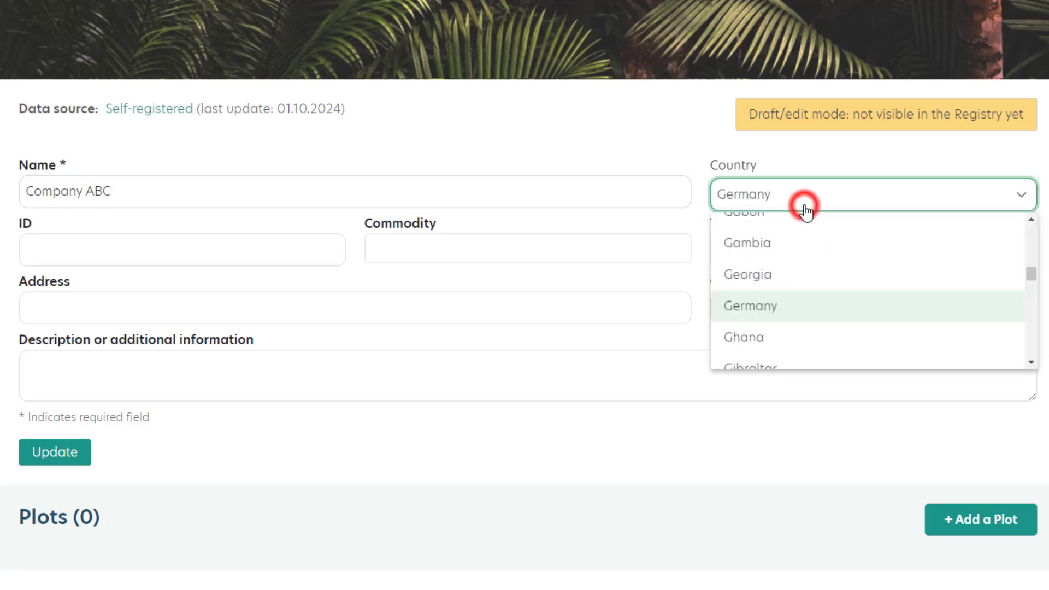
pyautogui.scroll(-5, 806, 215)
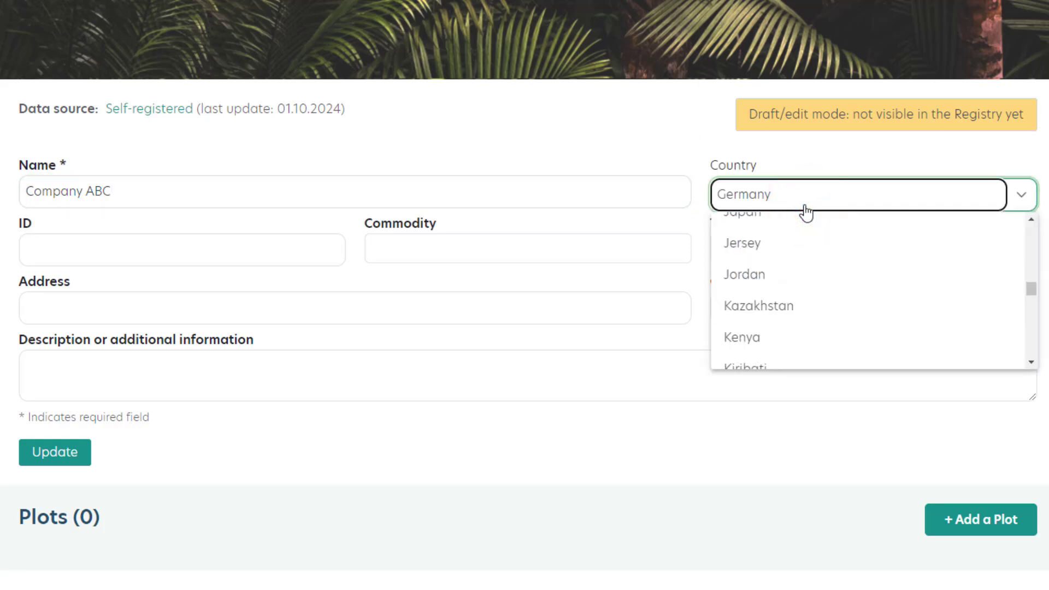
pyautogui.click(793, 328)
pyautogui.click(297, 250)
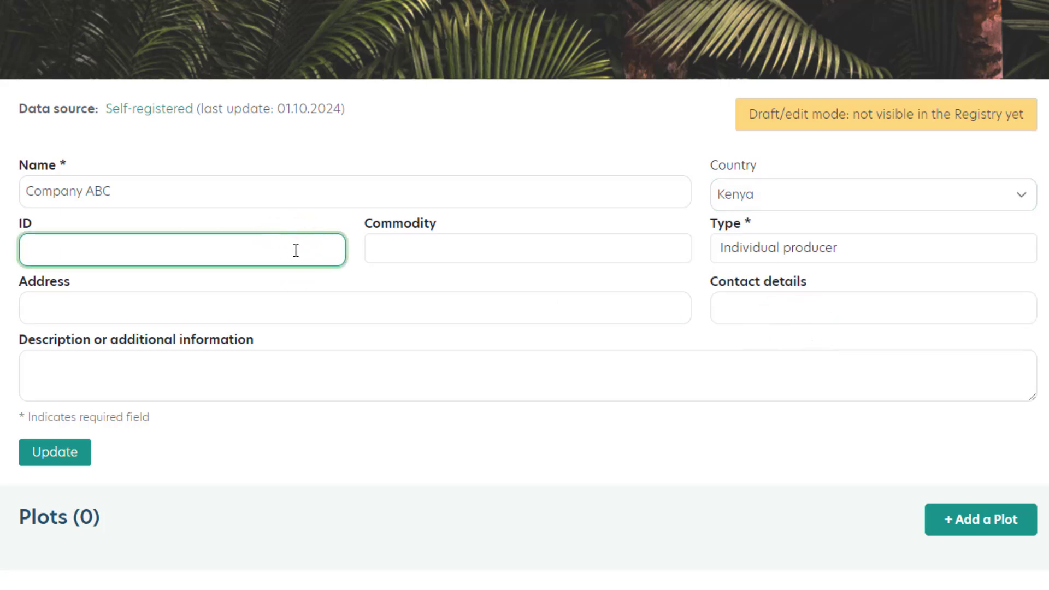
pyautogui.click(377, 247)
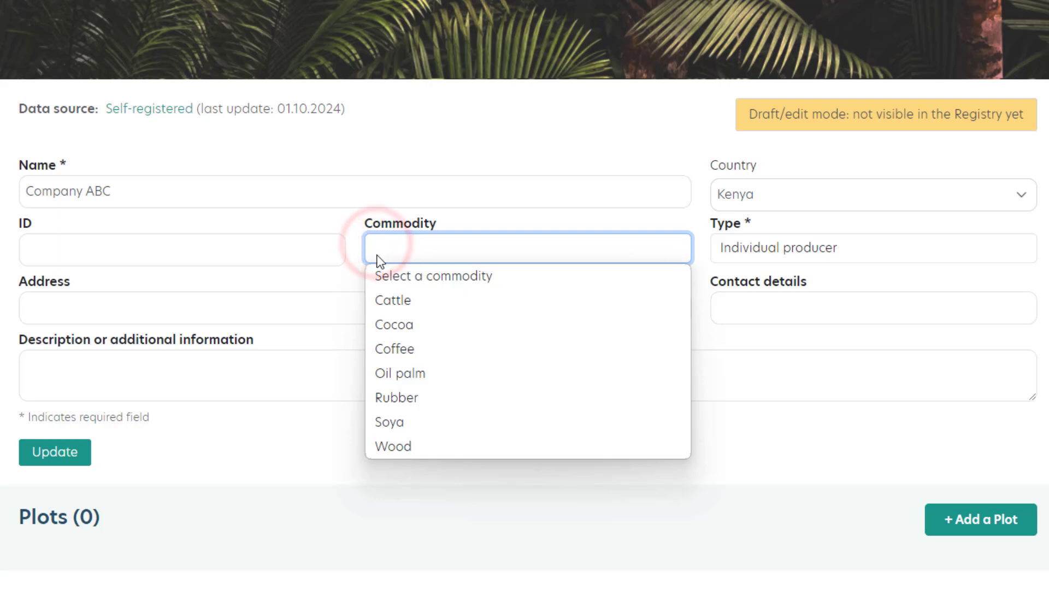
pyautogui.click(392, 349)
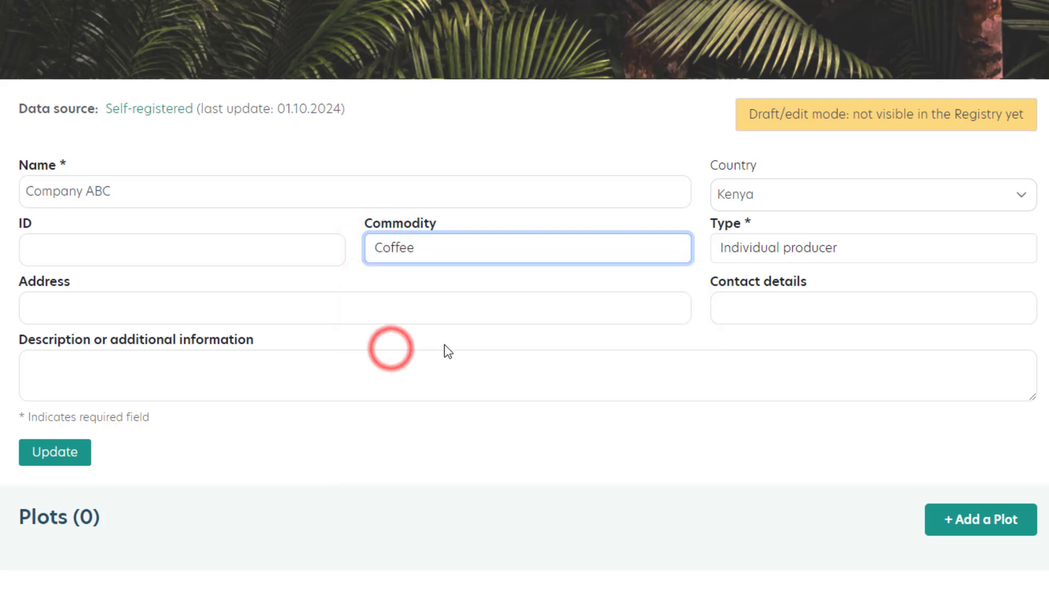
pyautogui.click(804, 249)
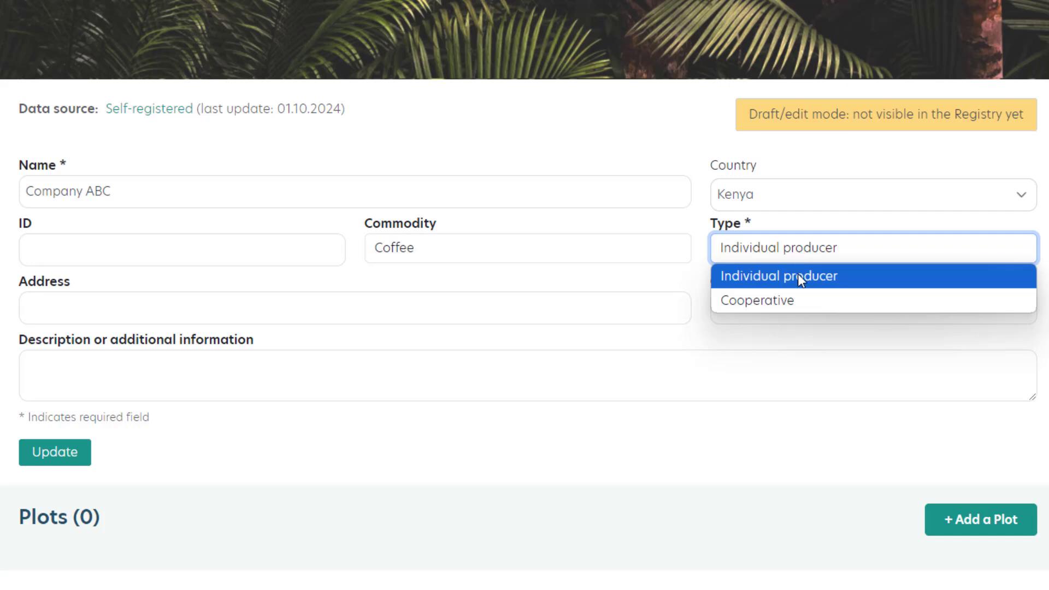
pyautogui.click(796, 274)
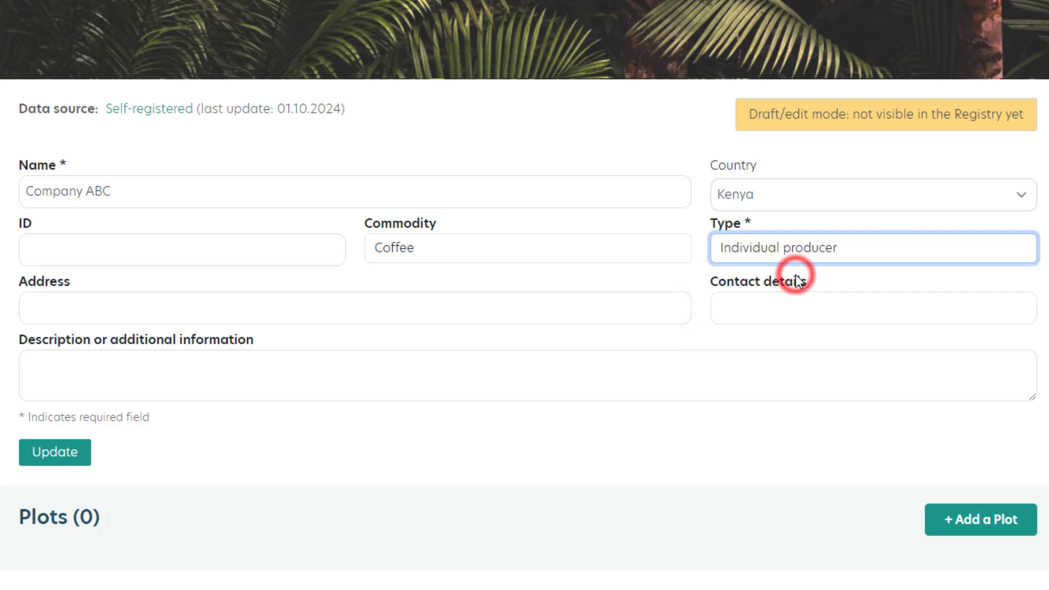
# Enter "telephone / email" as the contact details and save the company data.
pyautogui.click(649, 310)
pyautogui.click(783, 308)
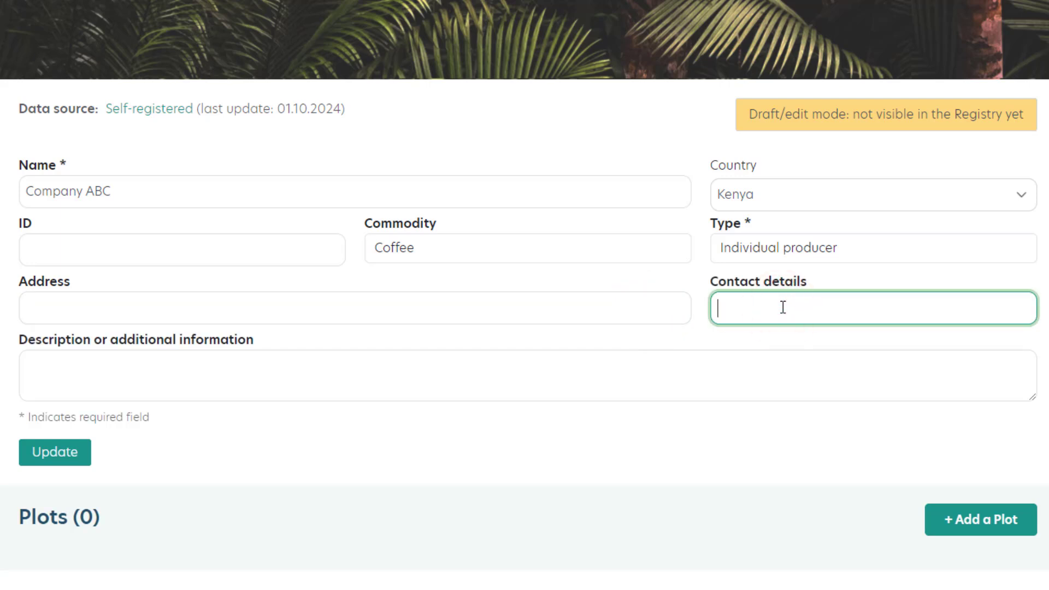
pyautogui.write('telephone / email')
pyautogui.click(607, 381)
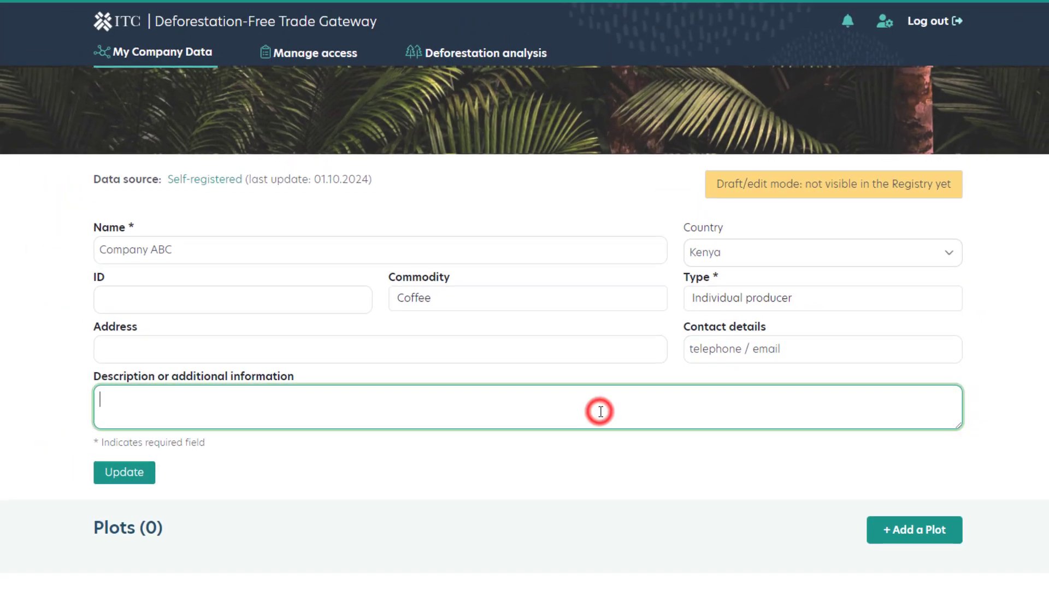
pyautogui.click(112, 479)
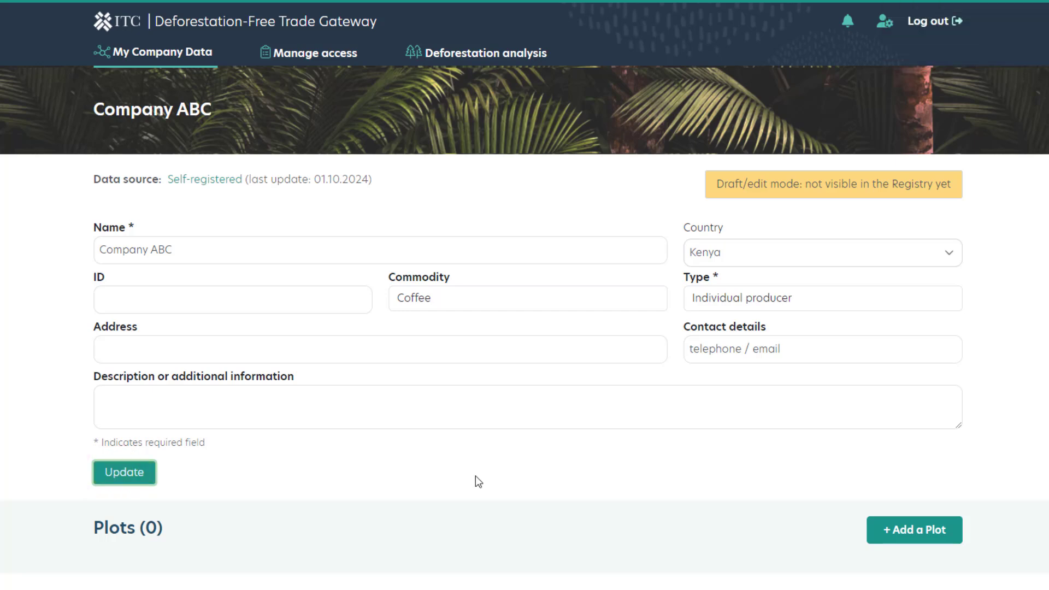
# Start adding a land plot to the company profile and name it "Field by the revier".
pyautogui.scroll(-5, 476, 482)
pyautogui.scroll(-4, 474, 480)
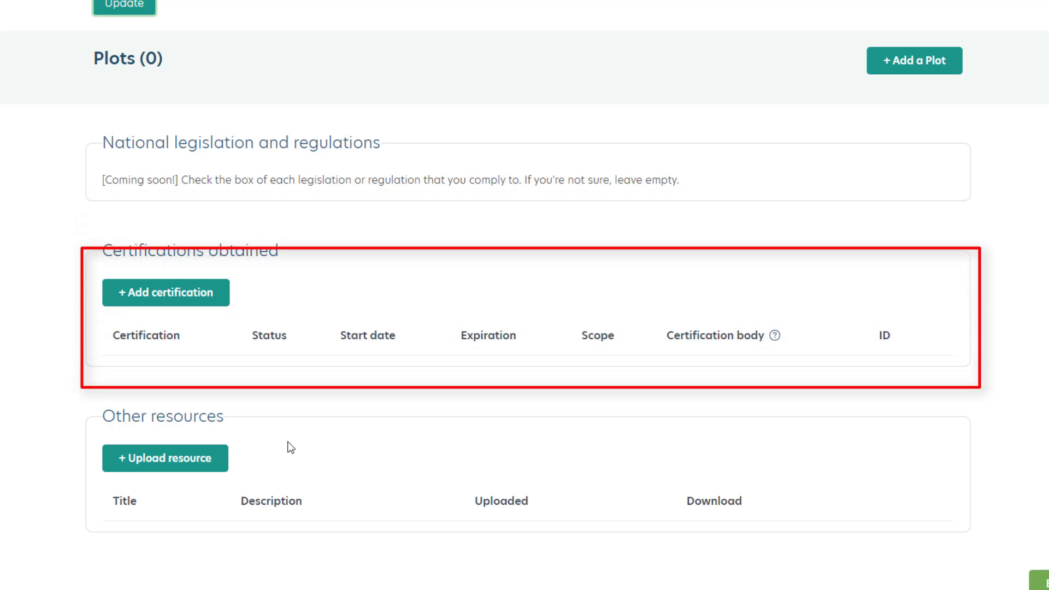
pyautogui.click(918, 64)
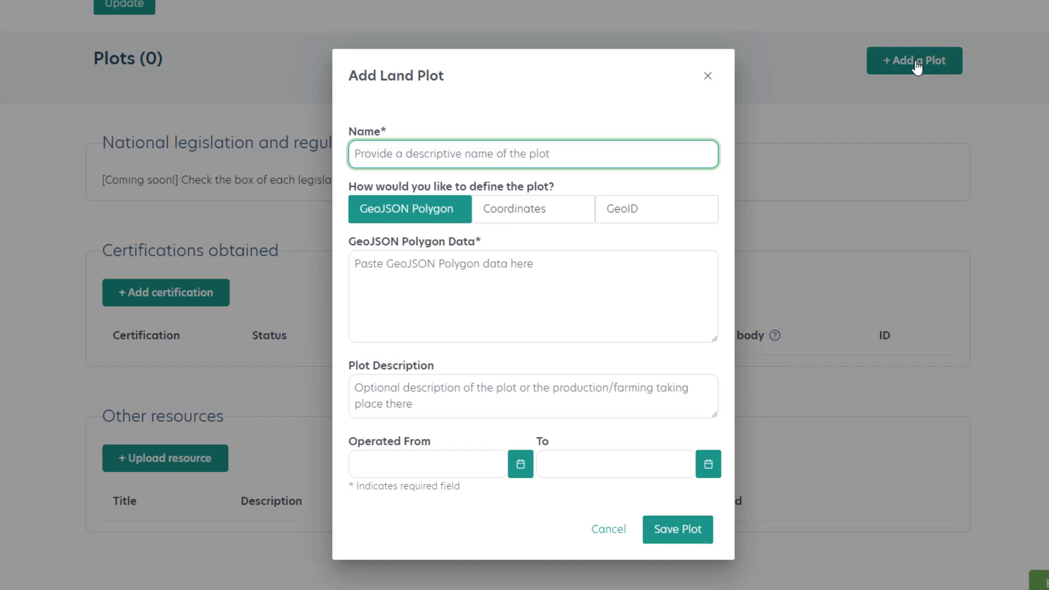
pyautogui.write('Field by the r')
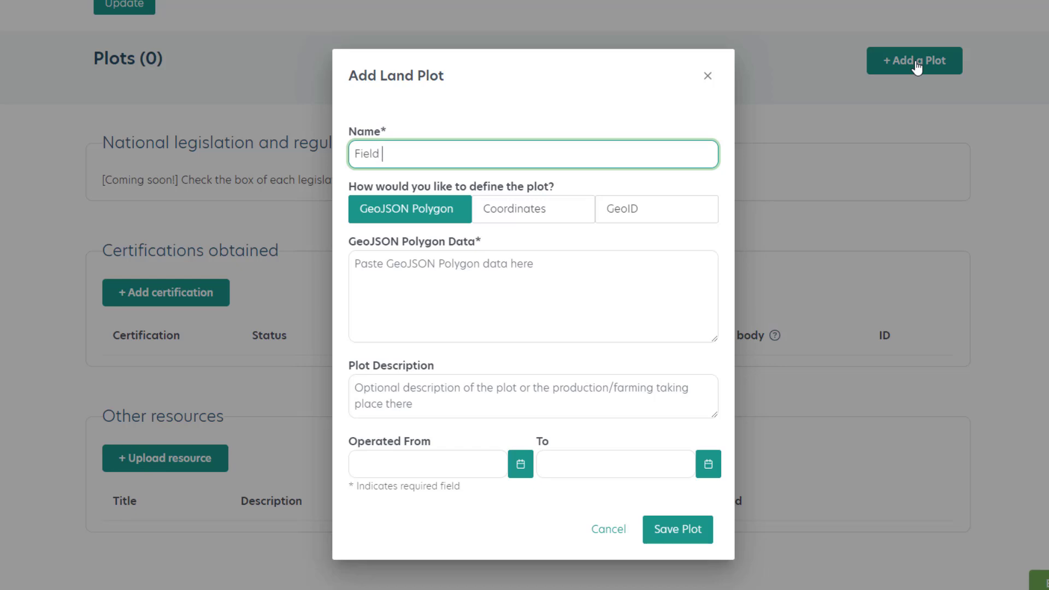
pyautogui.write('eviee')
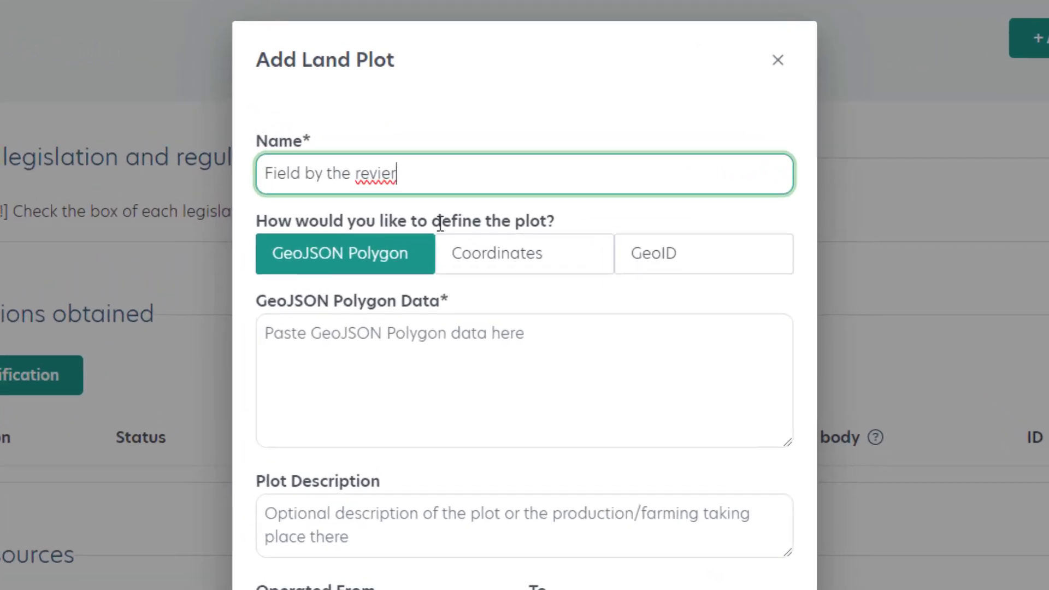
# Review the GeoJSON Polygon, Coordinates and GeoID options for defining the plot and choose Coordinates.
pyautogui.moveTo(339, 283)
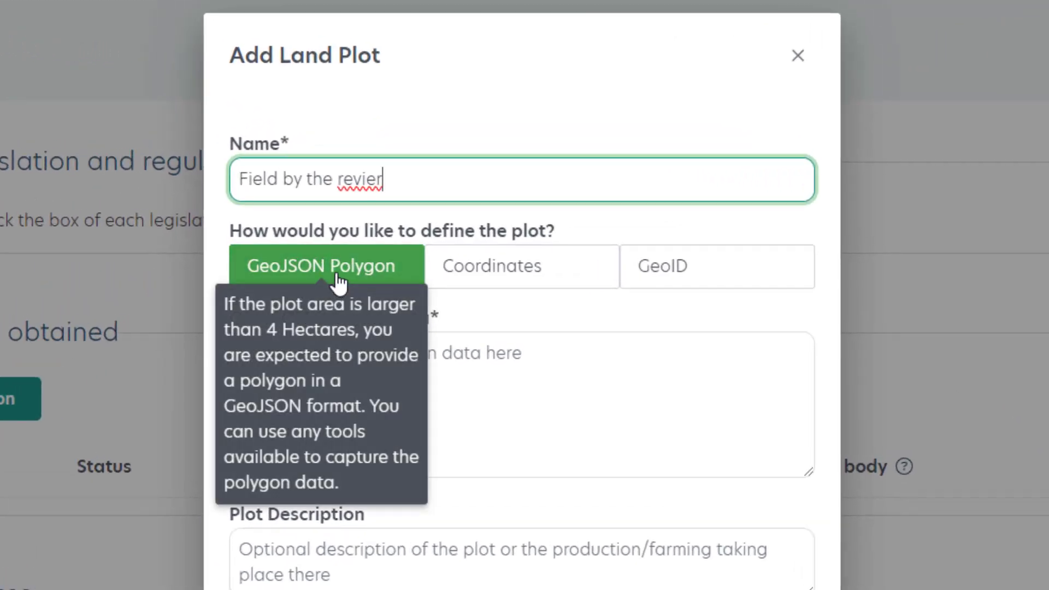
pyautogui.moveTo(533, 277)
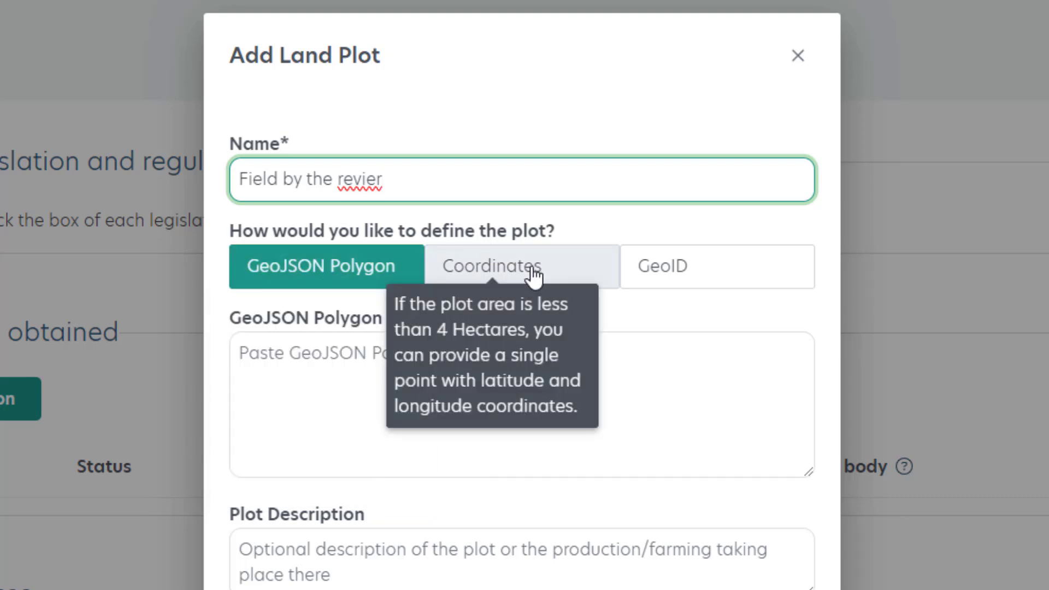
pyautogui.click(533, 277)
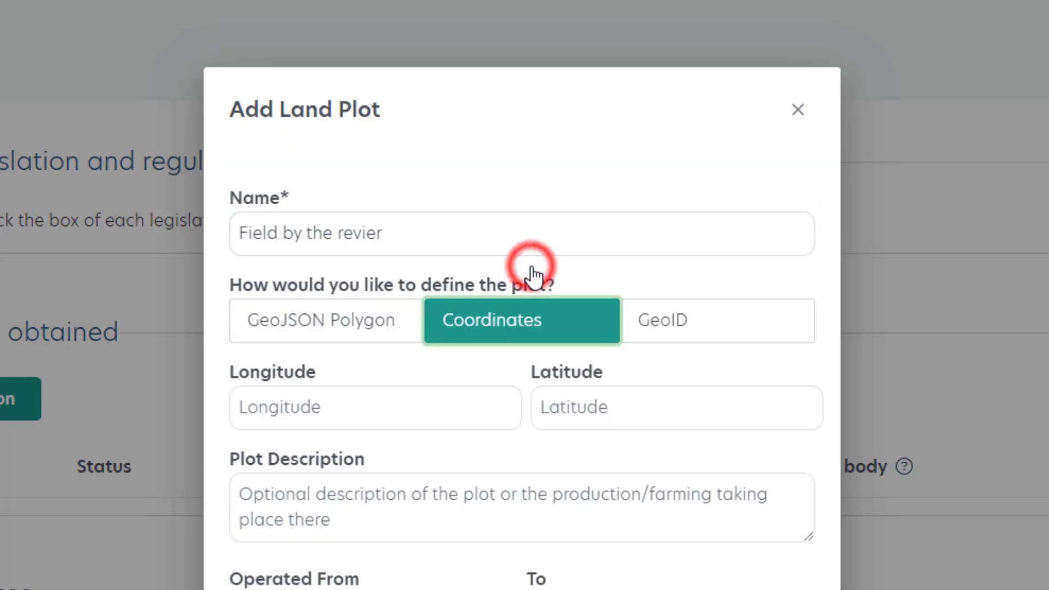
pyautogui.click(700, 328)
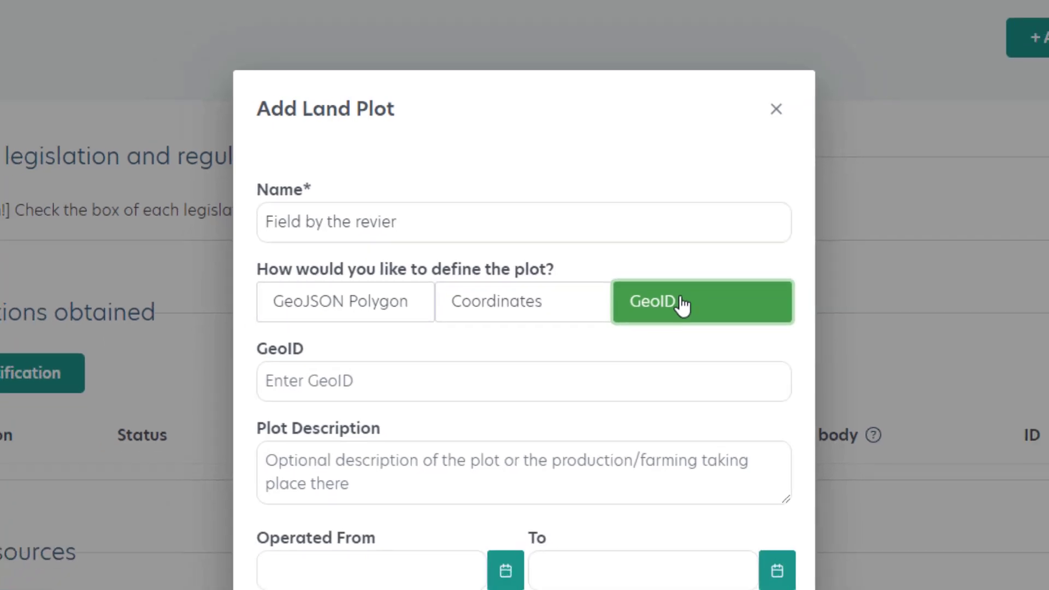
pyautogui.click(537, 324)
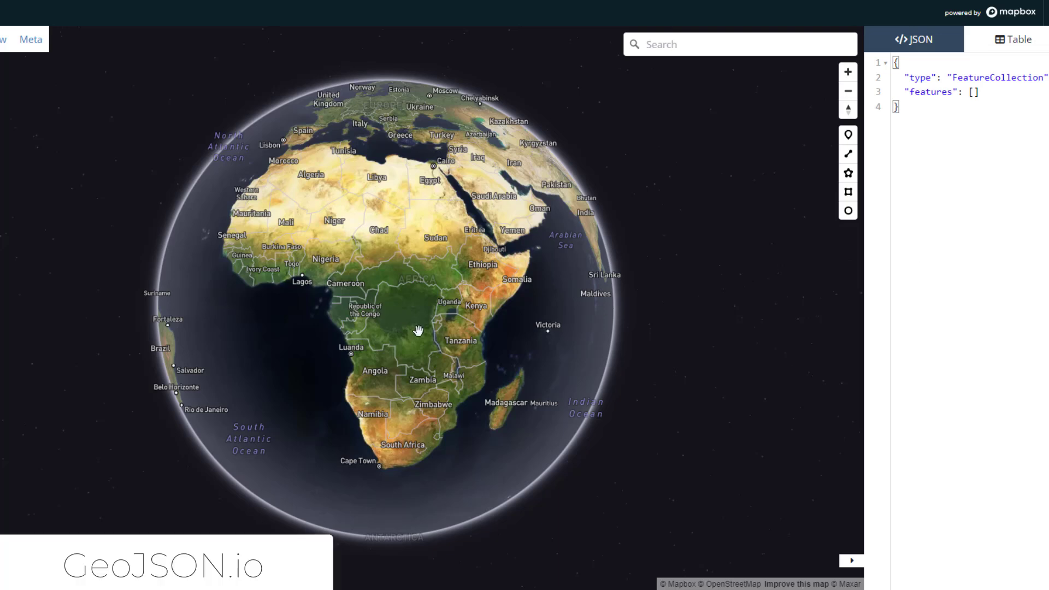
# Switch to GeoJSON.io and place a point marker on the green land beside the Habaswein-Dadaab Road in Kenya.
pyautogui.moveTo(431, 361)
pyautogui.mouseDown()
pyautogui.moveTo(403, 321)
pyautogui.moveTo(449, 270)
pyautogui.mouseUp()
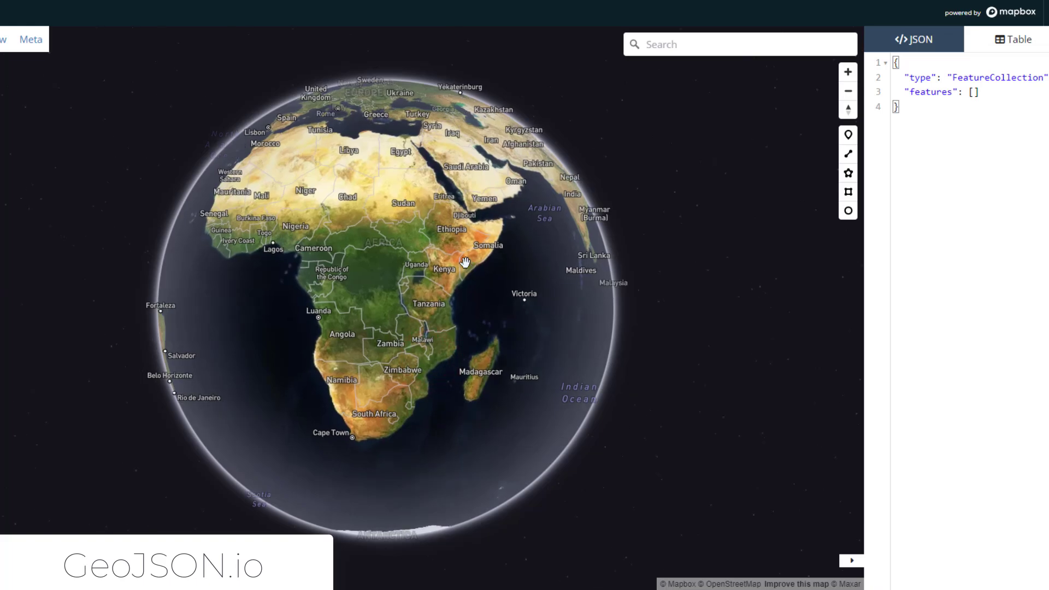
pyautogui.scroll(10, 450, 270)
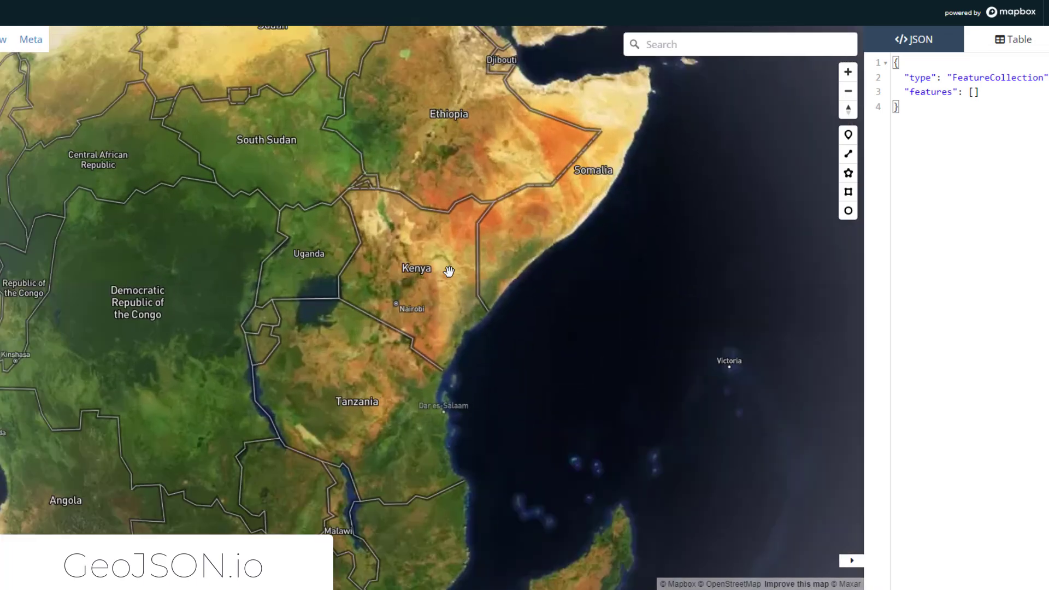
pyautogui.scroll(10, 449, 270)
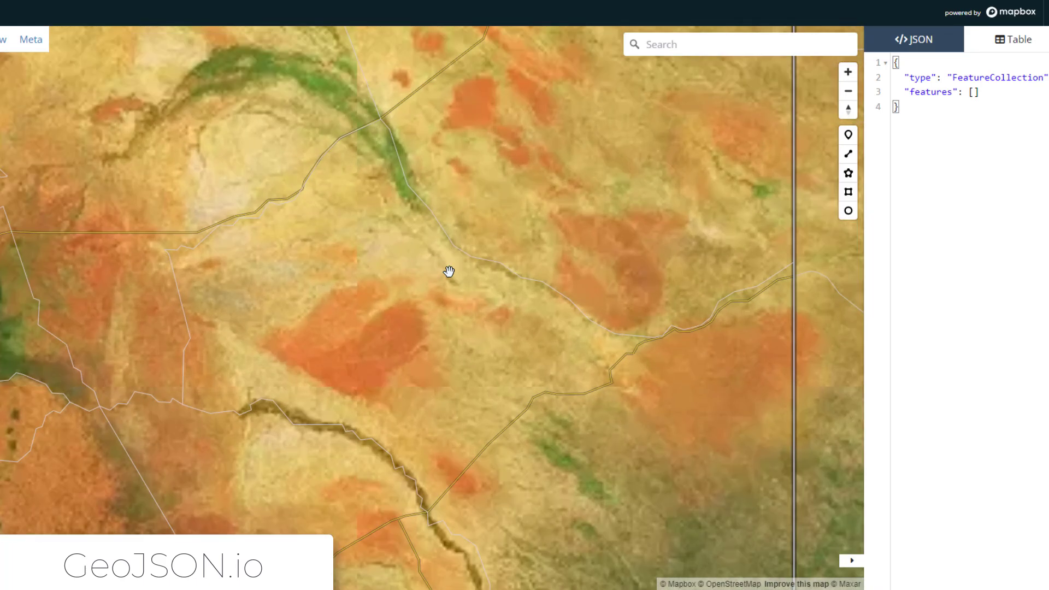
pyautogui.scroll(10, 404, 244)
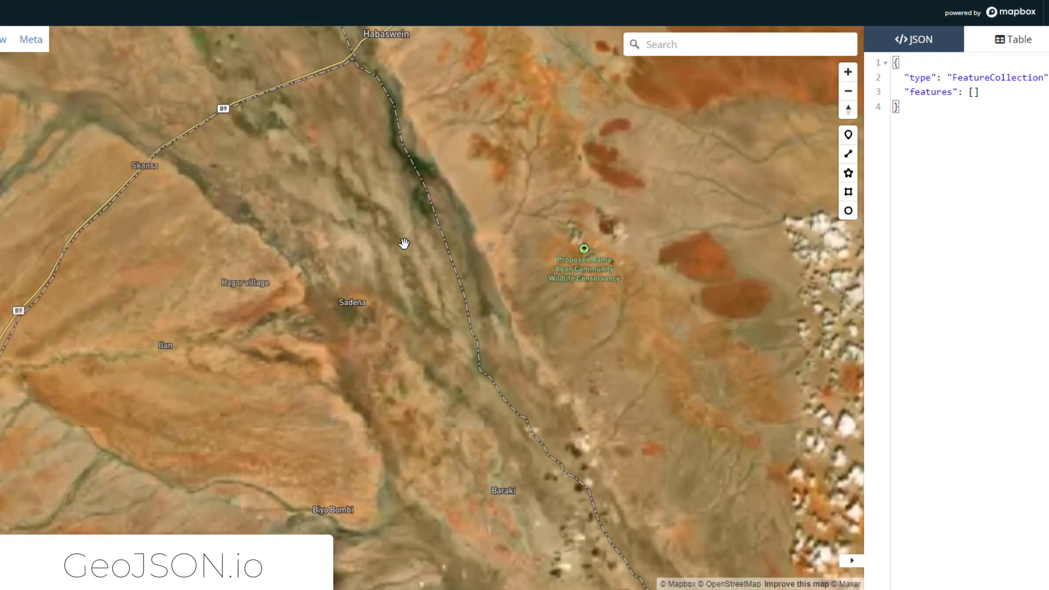
pyautogui.scroll(5, 403, 244)
pyautogui.moveTo(635, 145); pyautogui.dragTo(325, 297)
pyautogui.scroll(5, 437, 241)
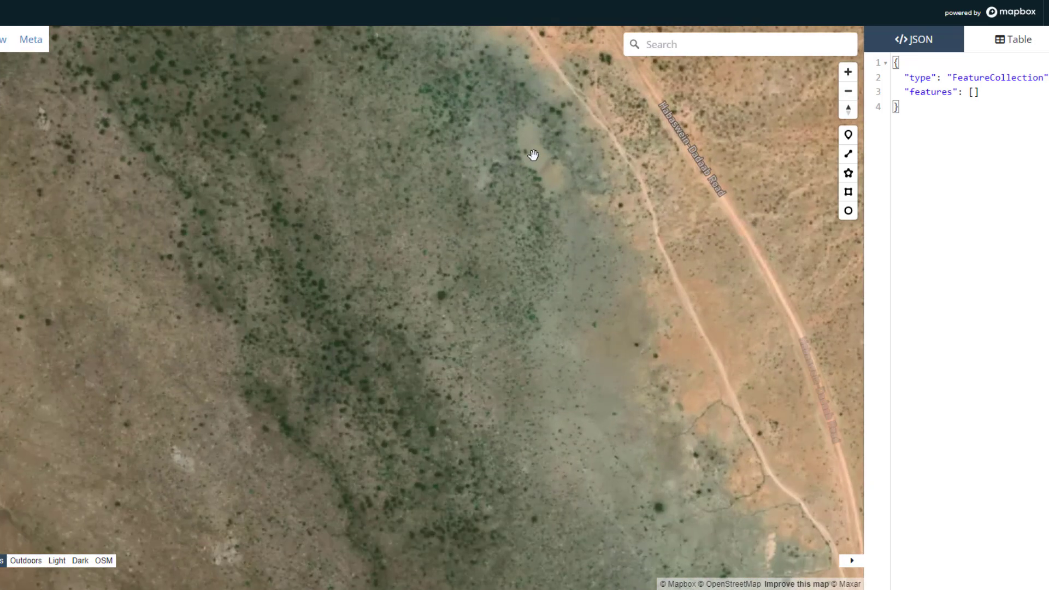
pyautogui.moveTo(533, 156); pyautogui.dragTo(400, 339)
pyautogui.scroll(5, 407, 288)
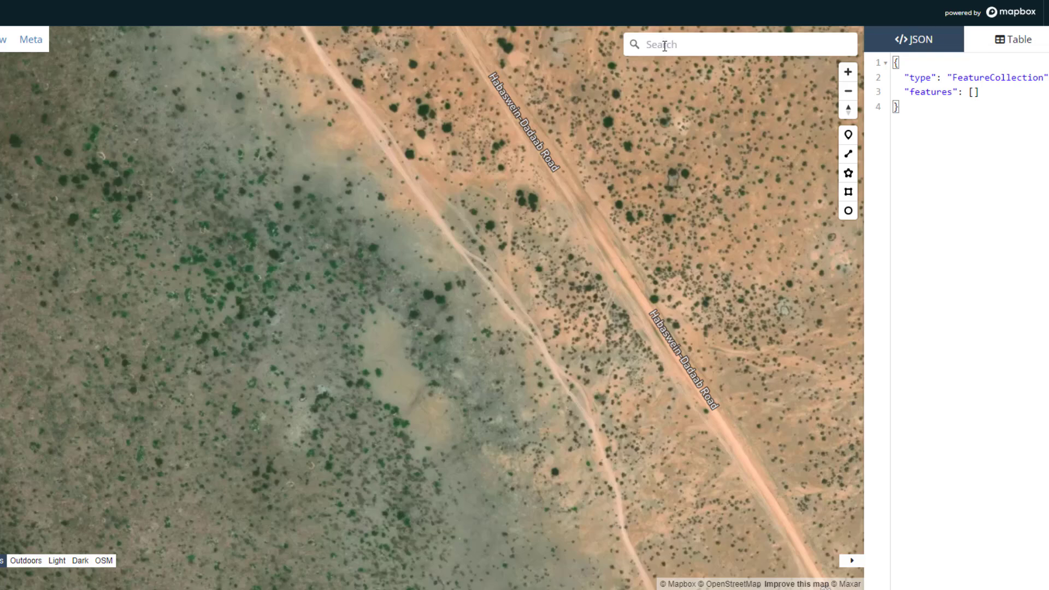
pyautogui.click(849, 137)
pyautogui.click(426, 308)
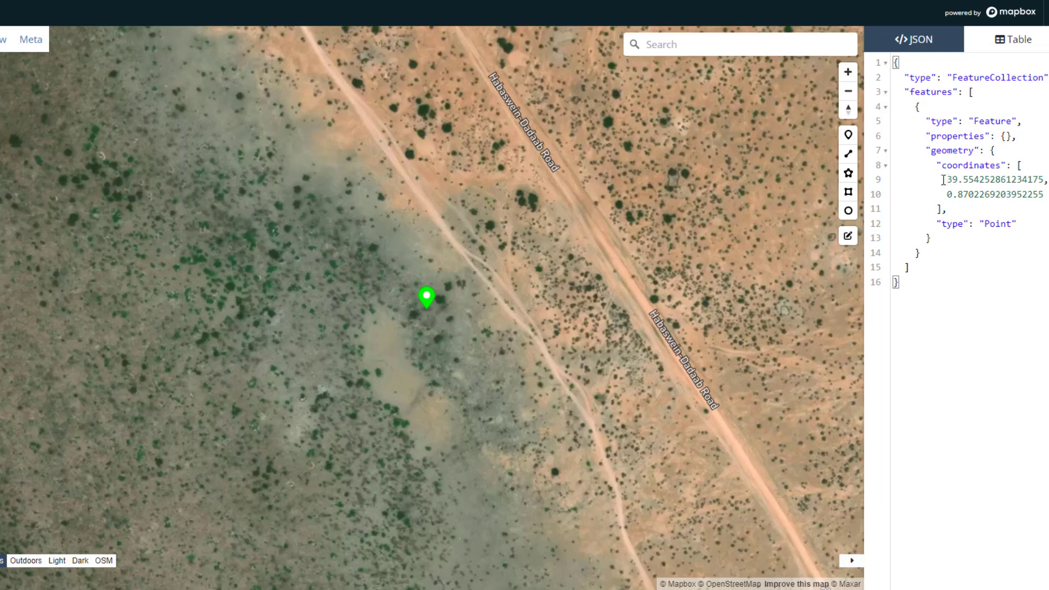
# Copy the marker's first coordinate, 39.554252861234175, from GeoJSON.io into the plot's Latitude in the Deforestation-Free Trade Gateway.
pyautogui.moveTo(947, 181); pyautogui.dragTo(1043, 180)
pyautogui.hotkey('ctrl', 'c')
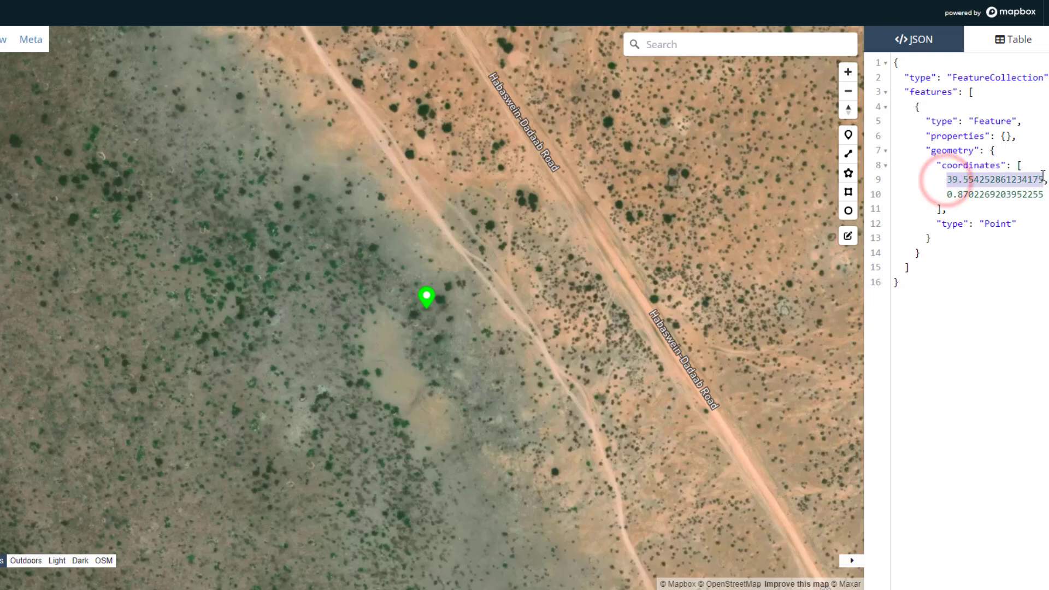
pyautogui.hotkey('ctrl', 'Tab')
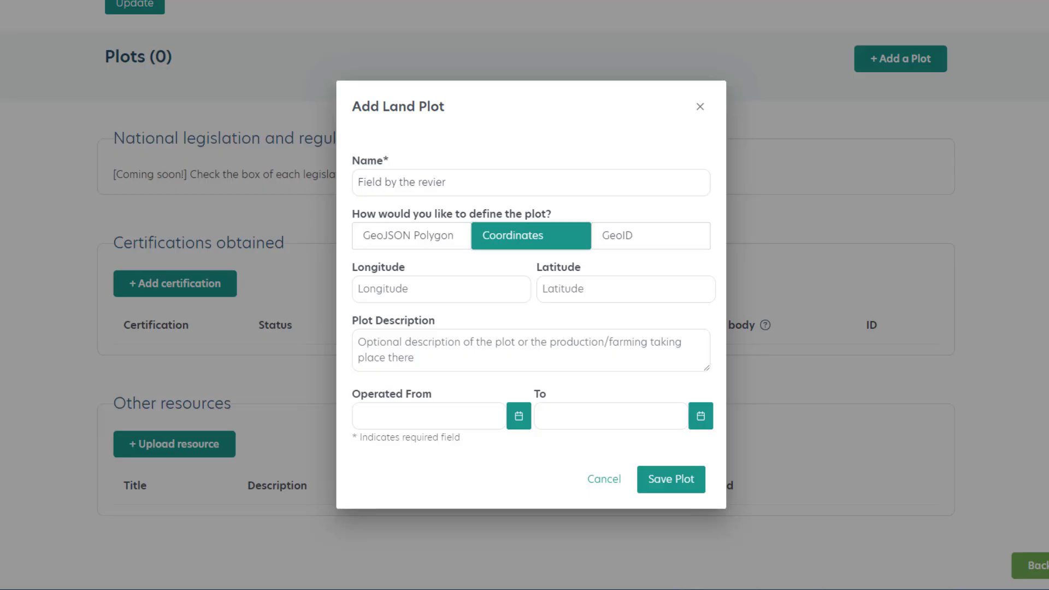
pyautogui.click(600, 284)
pyautogui.hotkey('ctrl', 'v')
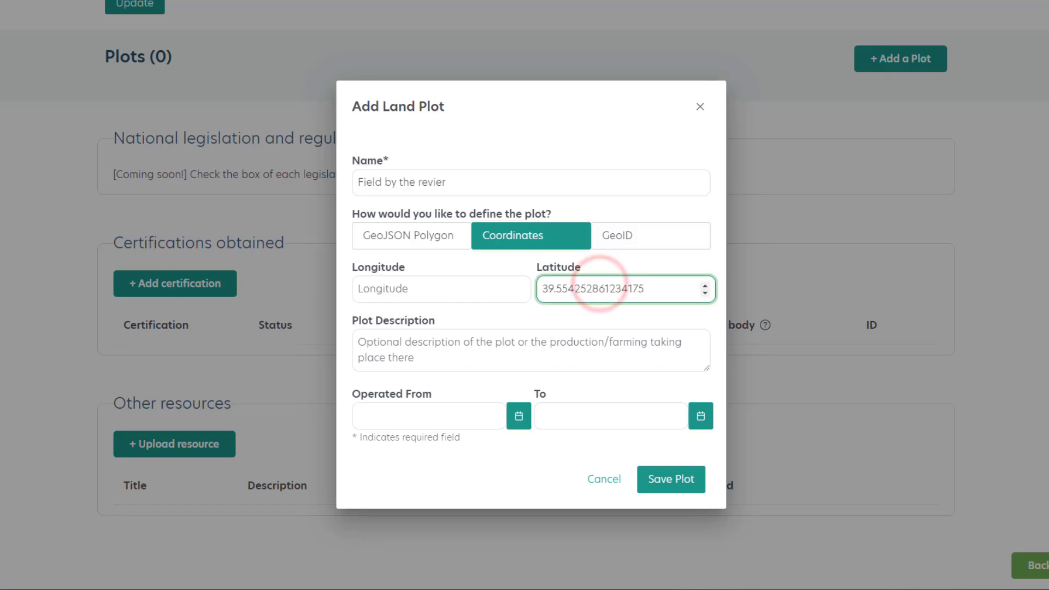
# Copy the marker's second coordinate, 0.8702269203952255, from GeoJSON.io into the plot's Longitude in the Gateway.
pyautogui.hotkey('ctrl', 'Tab')
pyautogui.moveTo(949, 194); pyautogui.dragTo(1043, 194)
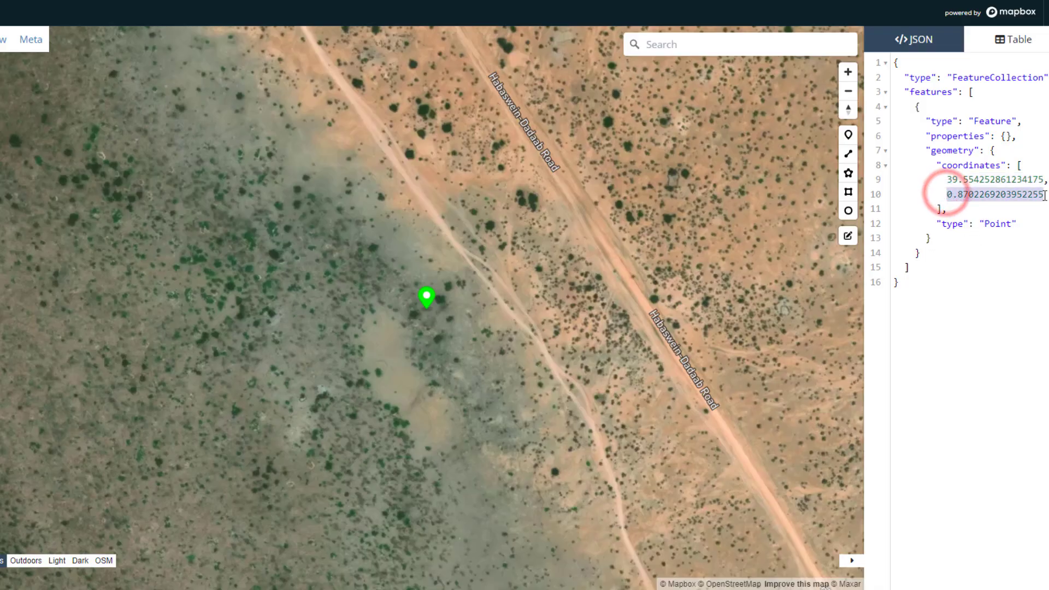
pyautogui.hotkey('ctrl', 'c')
pyautogui.hotkey('ctrl', 'Tab')
pyautogui.click(451, 289)
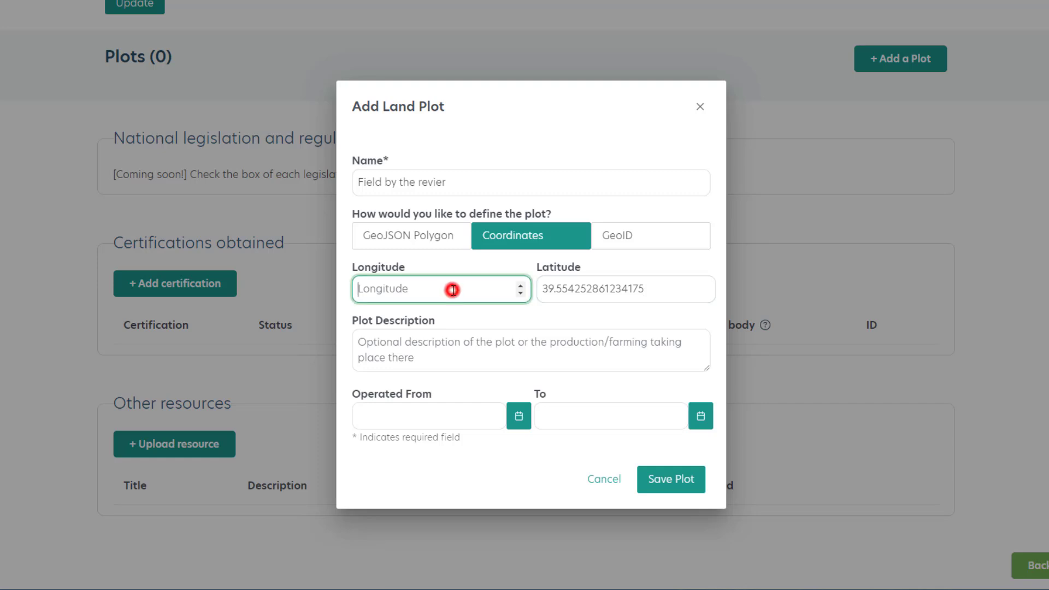
pyautogui.hotkey('ctrl', 'v')
# Leave the plot description empty, set the Operated From date to 6 February 2022 and save the plot.
pyautogui.click(435, 355)
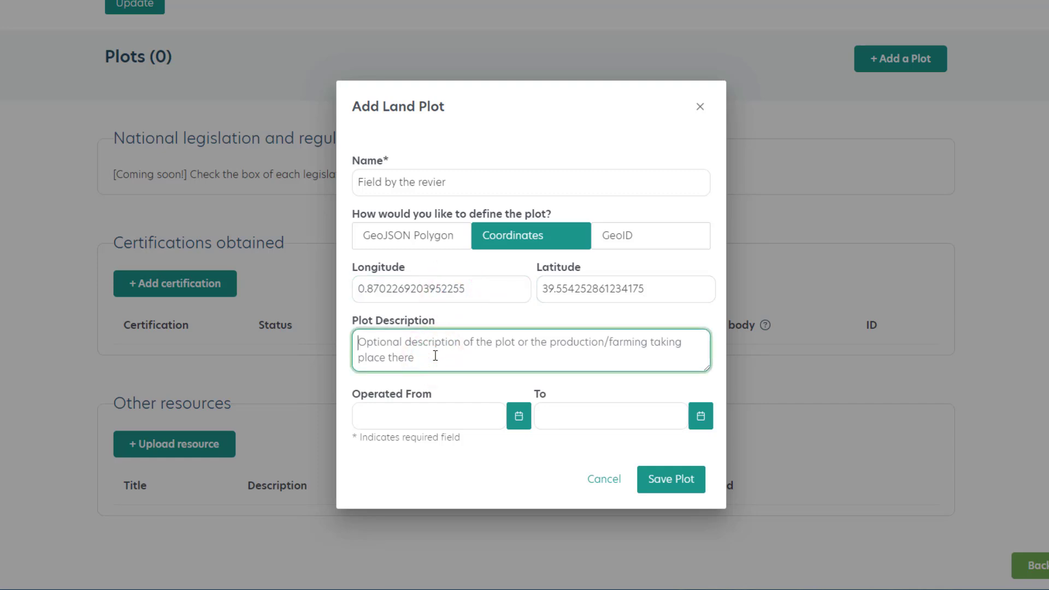
pyautogui.click(519, 416)
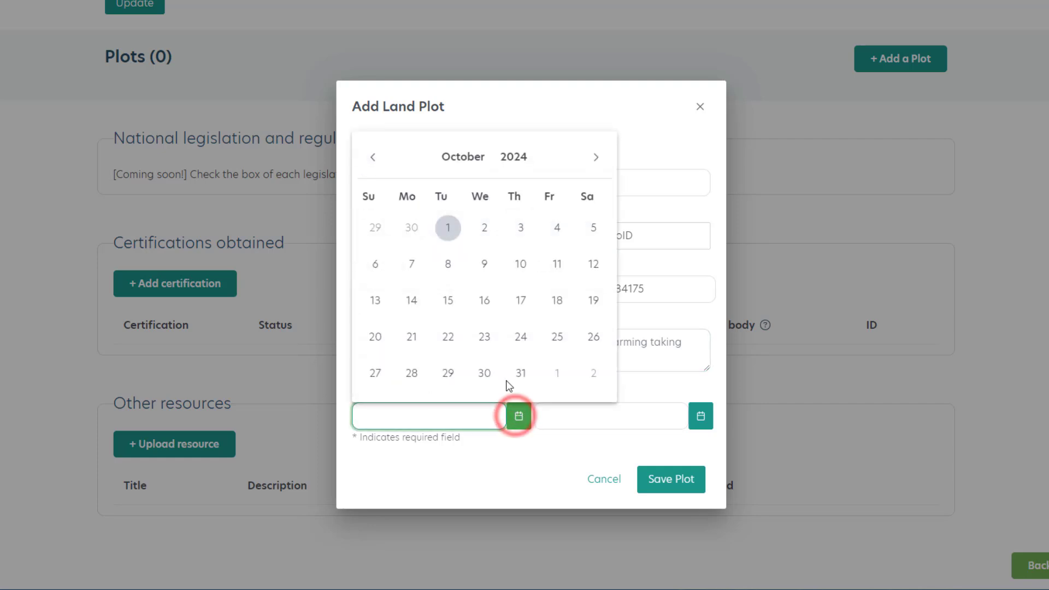
pyautogui.click(522, 158)
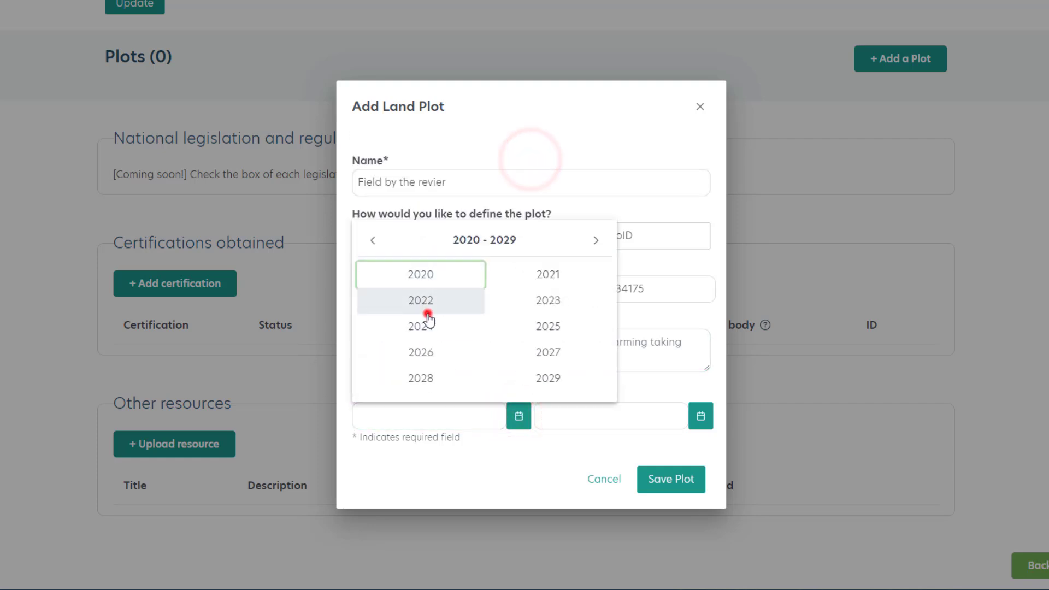
pyautogui.click(429, 316)
pyautogui.click(464, 304)
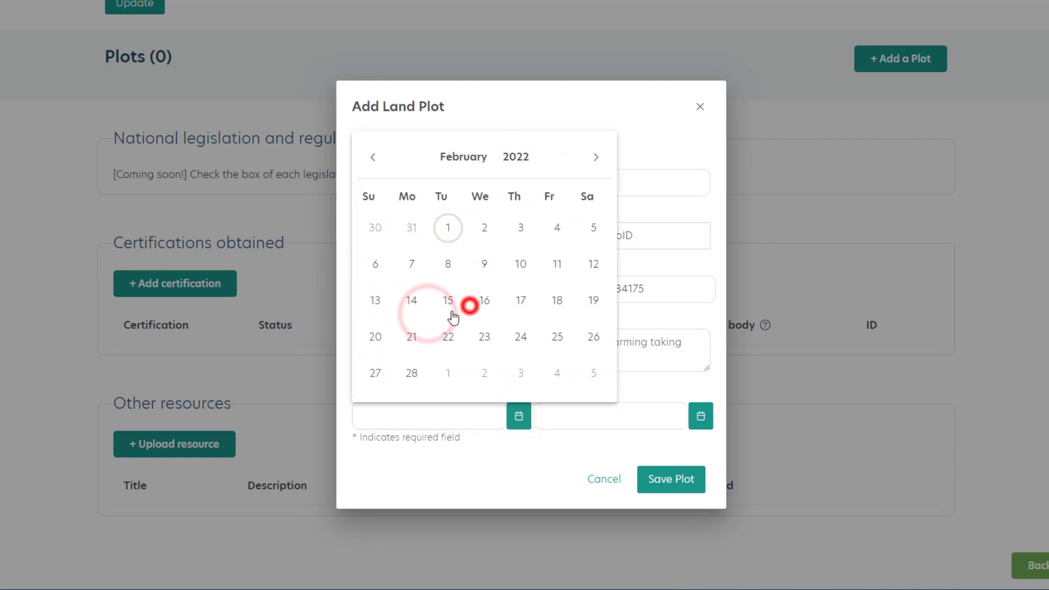
pyautogui.click(382, 271)
pyautogui.click(671, 481)
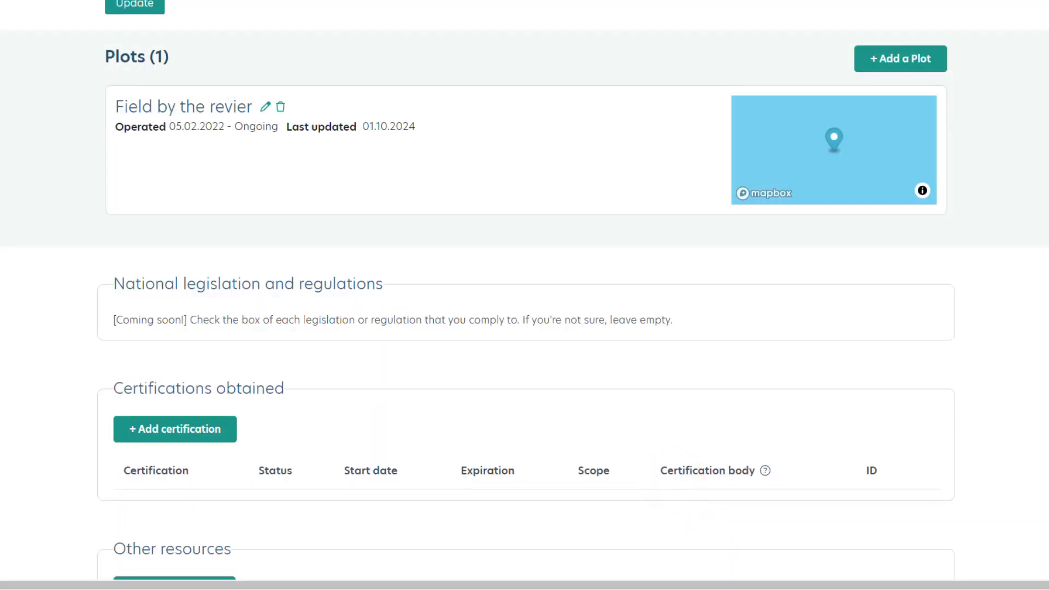
# Name the second land plot "Plot by the mountain" and keep GeoJSON Polygon as its definition method.
pyautogui.scroll(1, 525, 295)
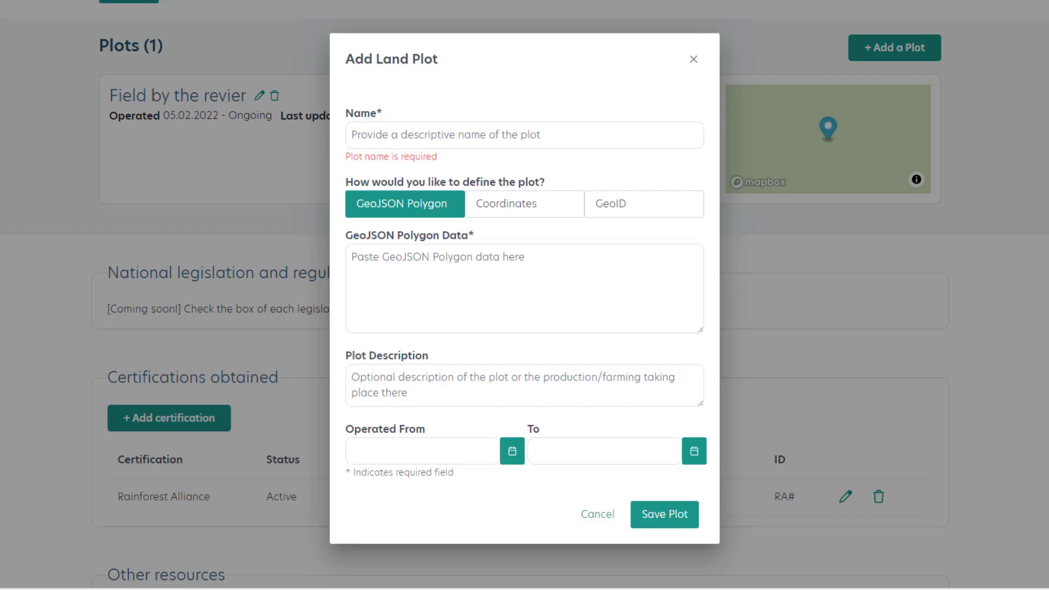
pyautogui.click(543, 301)
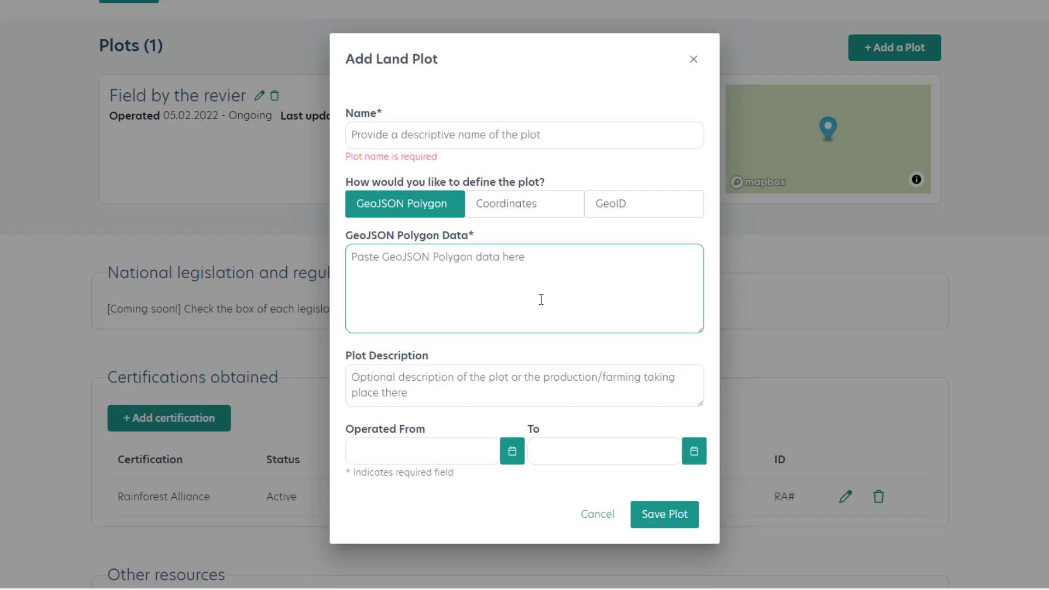
pyautogui.click(409, 219)
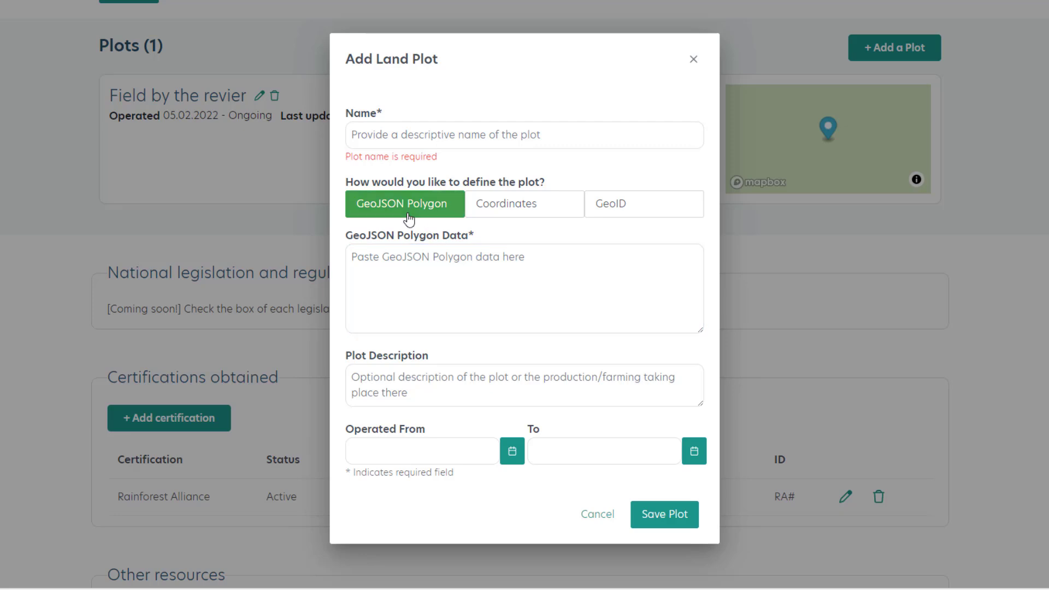
pyautogui.click(421, 137)
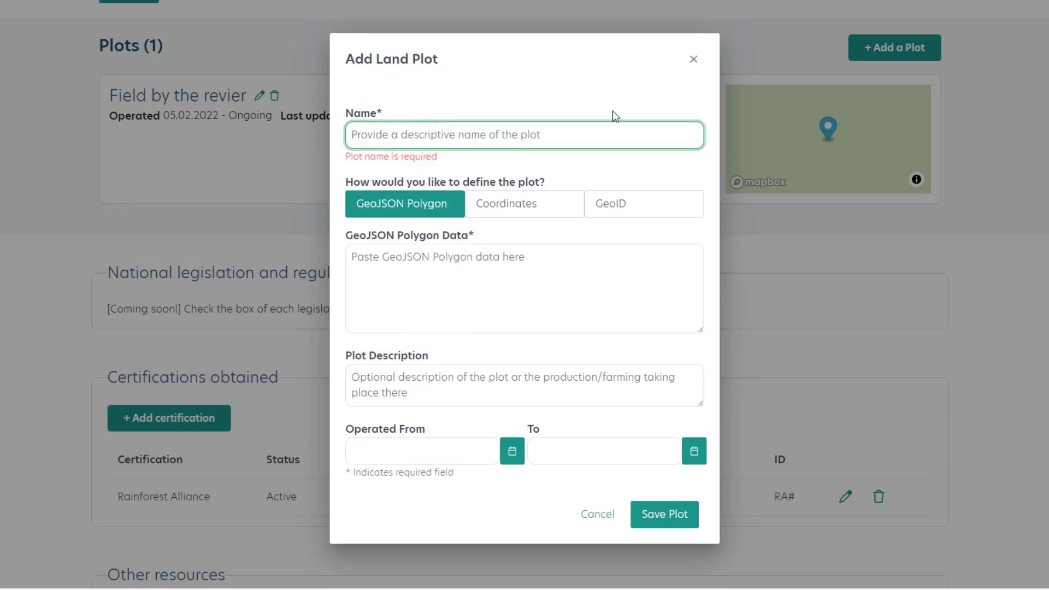
pyautogui.write('Plot ')
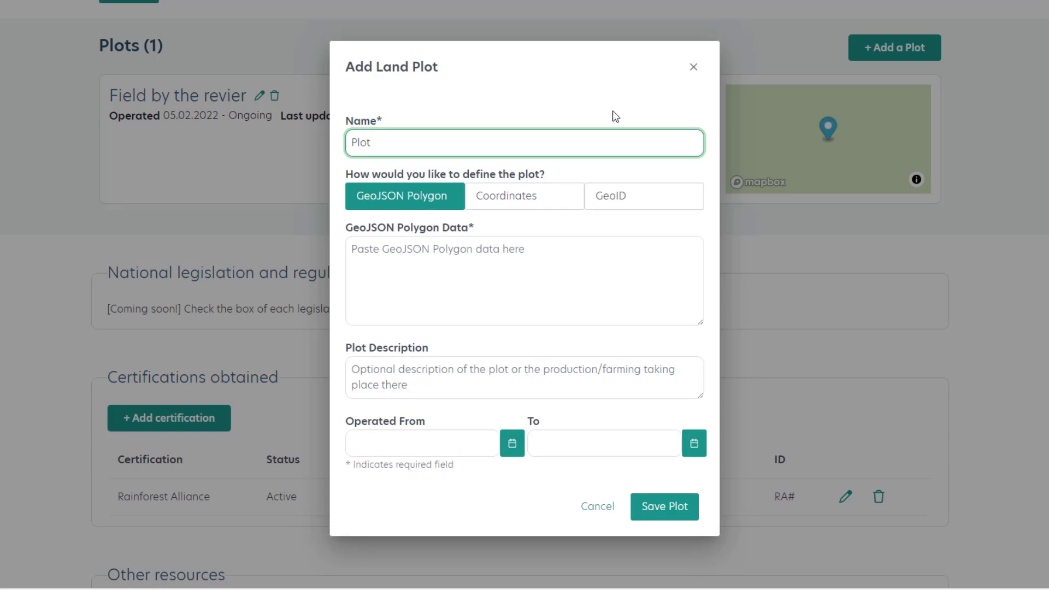
pyautogui.write('by the mountain')
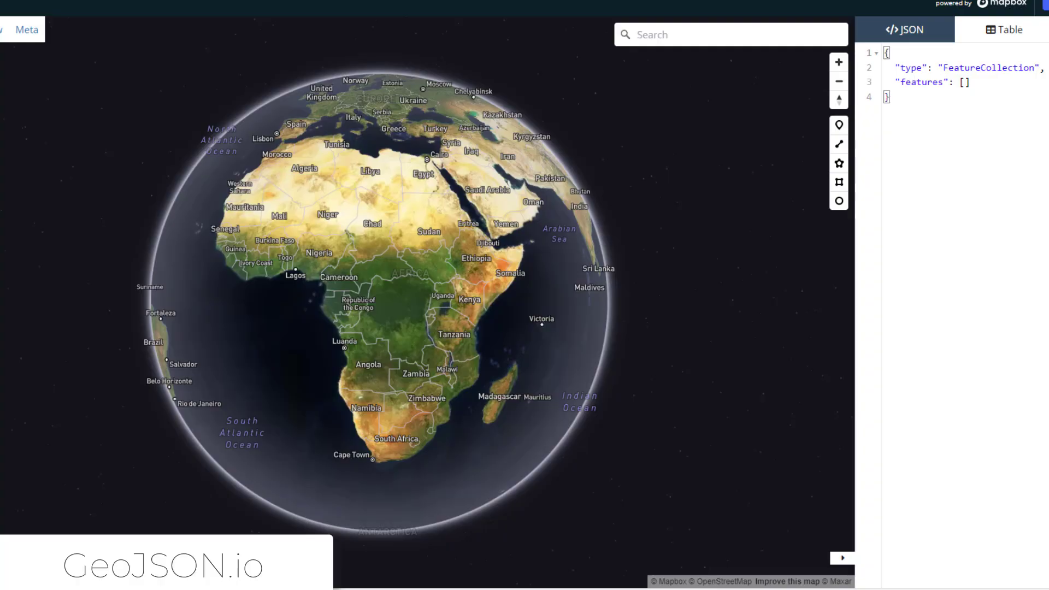
# On the GeoJSON.io map, locate the dark green forest patch in eastern Kenya, southeast of the Bura East Conservancy.
pyautogui.scroll(3, 475, 299)
pyautogui.scroll(5, 474, 299)
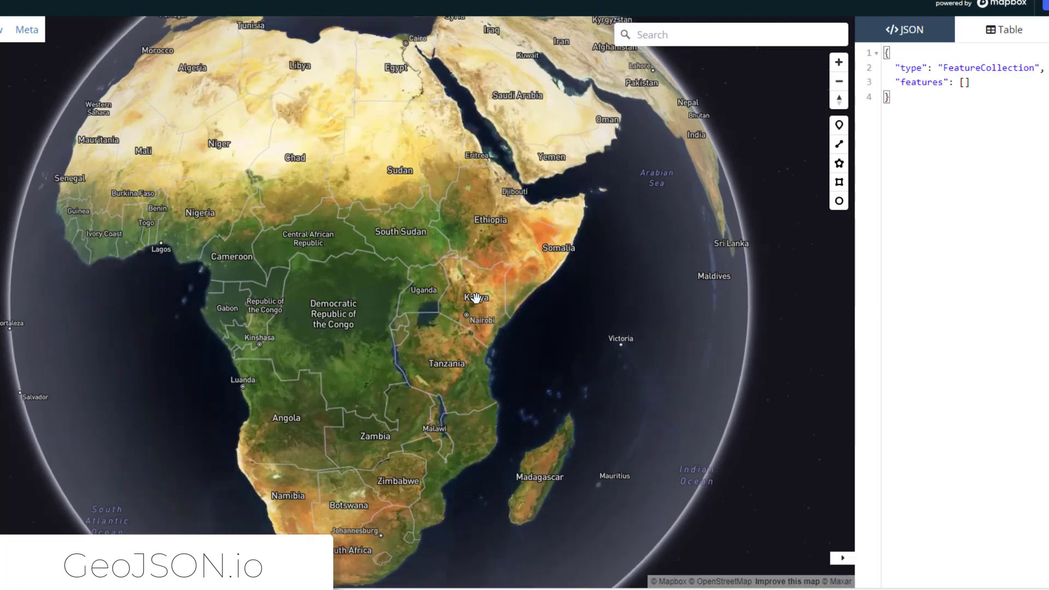
pyautogui.scroll(5, 497, 367)
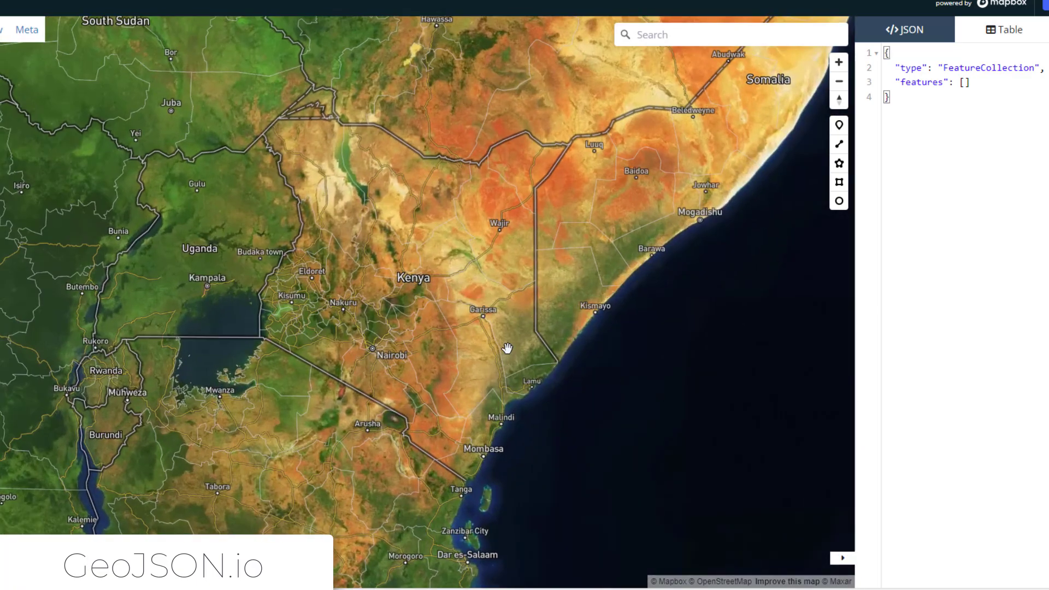
pyautogui.scroll(3, 524, 343)
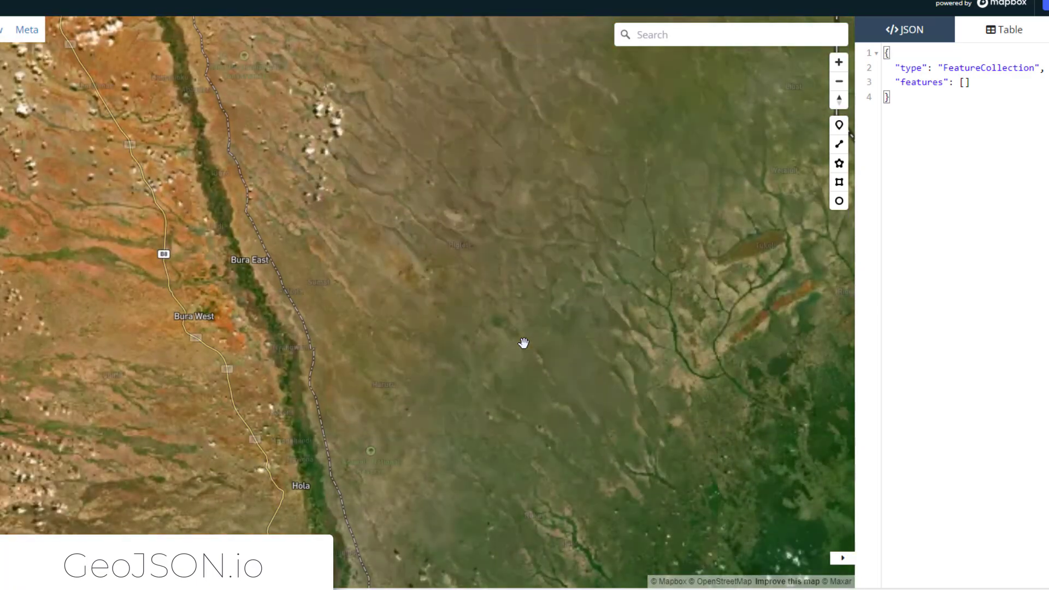
pyautogui.moveTo(672, 366); pyautogui.dragTo(426, 325)
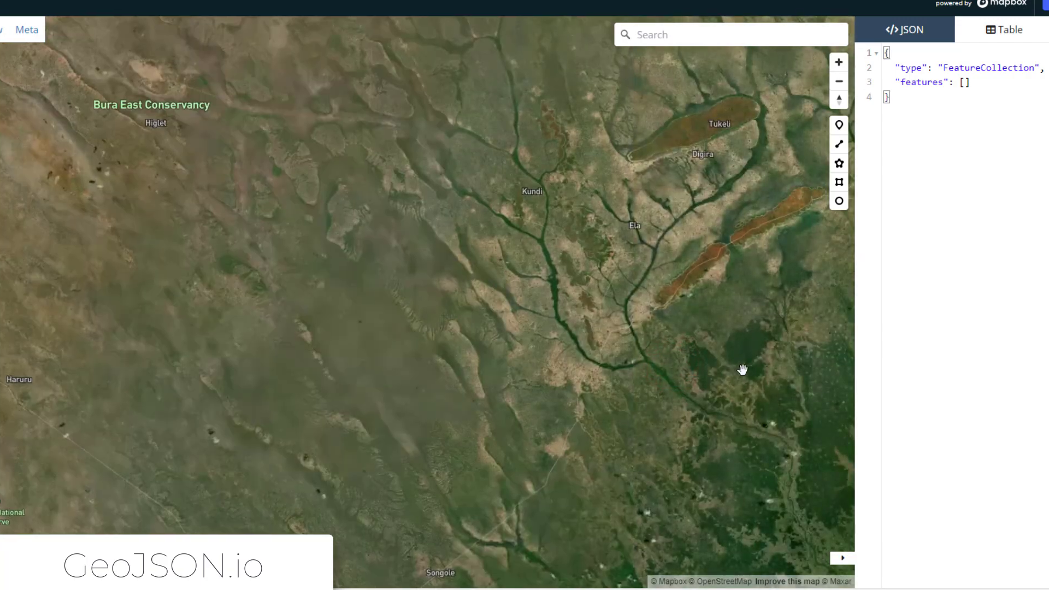
pyautogui.scroll(5, 740, 368)
pyautogui.moveTo(788, 442); pyautogui.dragTo(330, 299)
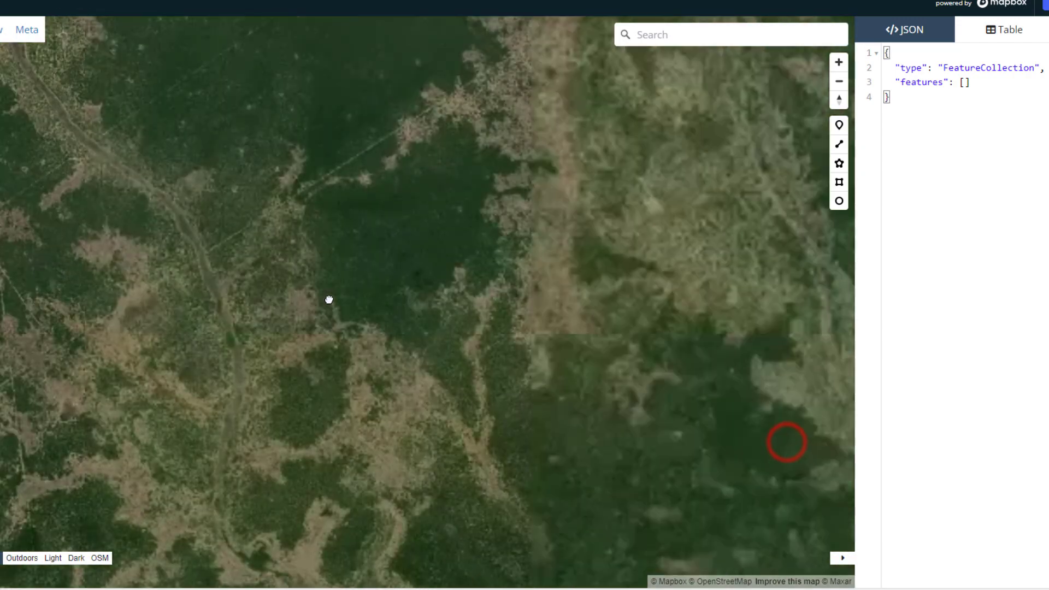
pyautogui.scroll(2, 445, 307)
pyautogui.moveTo(480, 280); pyautogui.dragTo(528, 429)
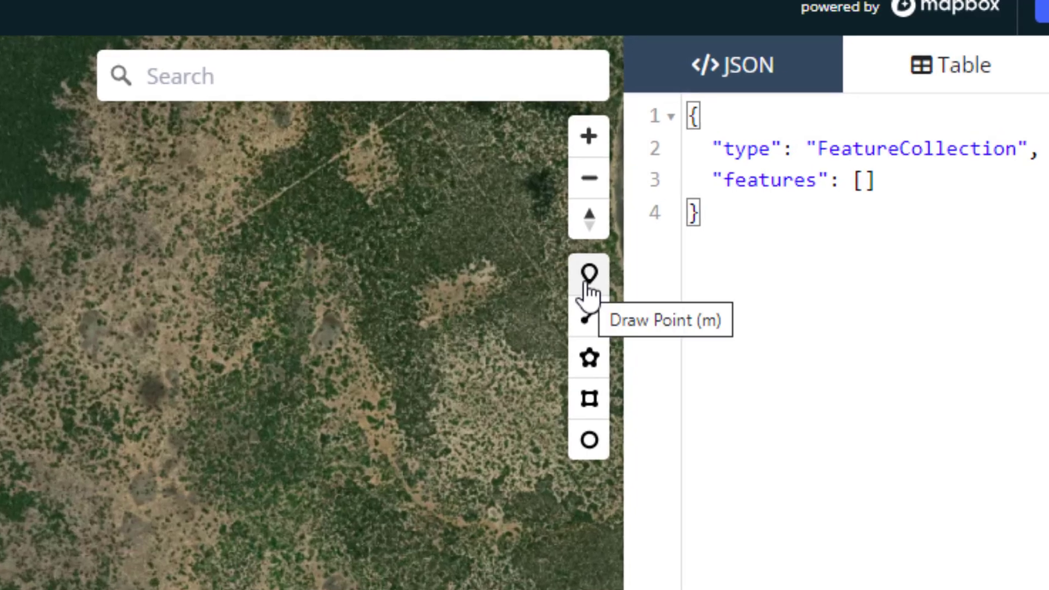
# Draw a closed polygon around the dark green forest patch, following its outer edge point by point.
pyautogui.click(592, 359)
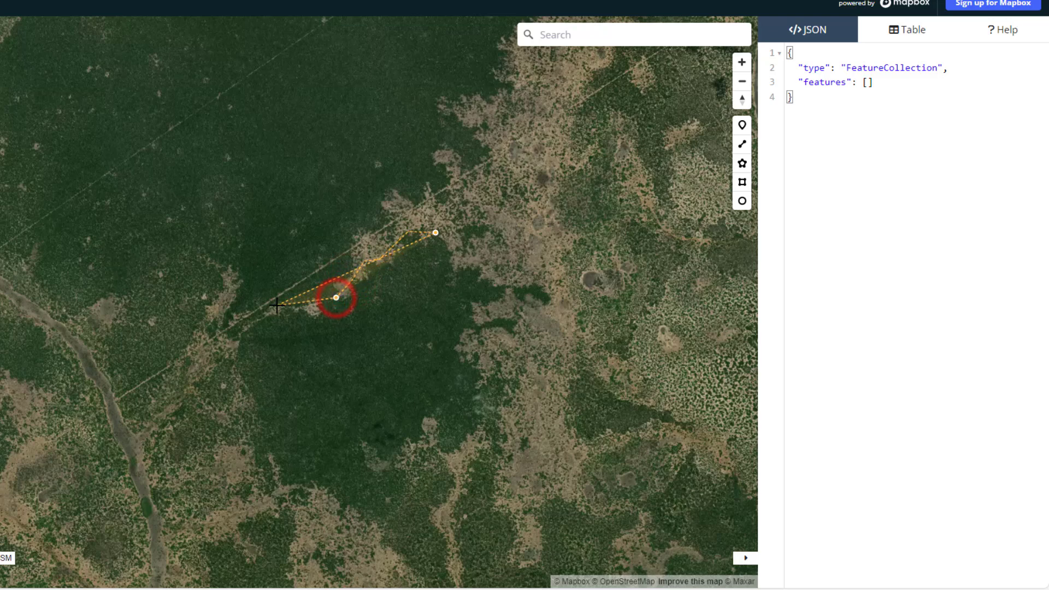
pyautogui.click(236, 367)
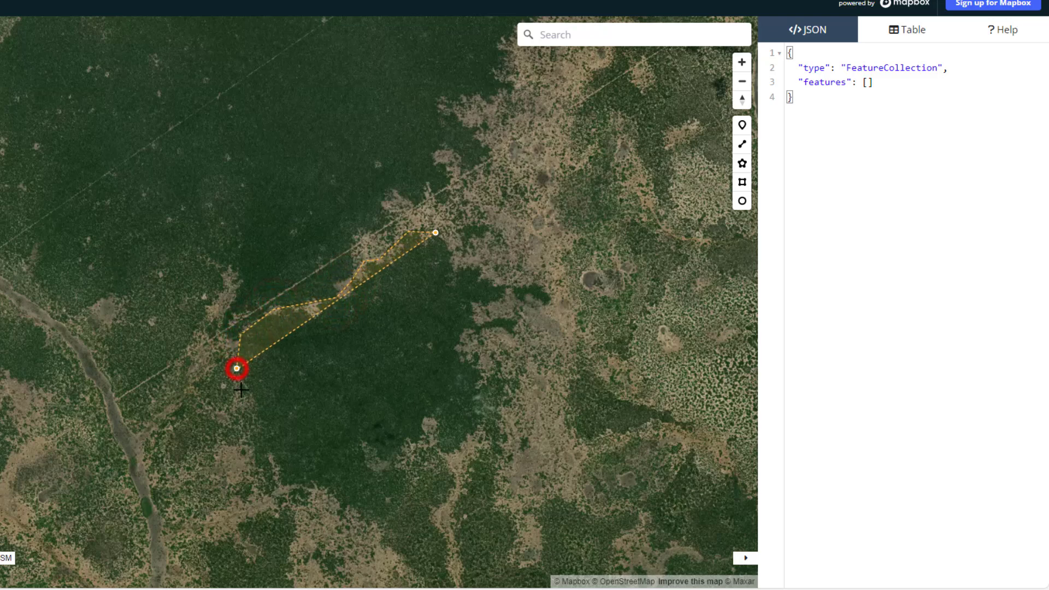
pyautogui.click(261, 411)
pyautogui.click(269, 461)
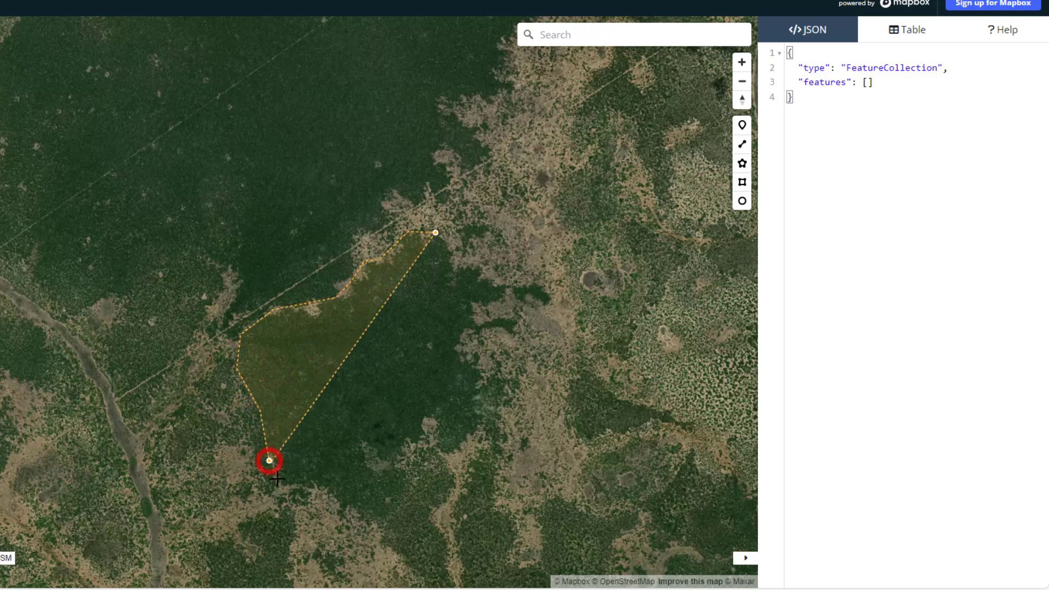
pyautogui.click(279, 486)
pyautogui.click(378, 476)
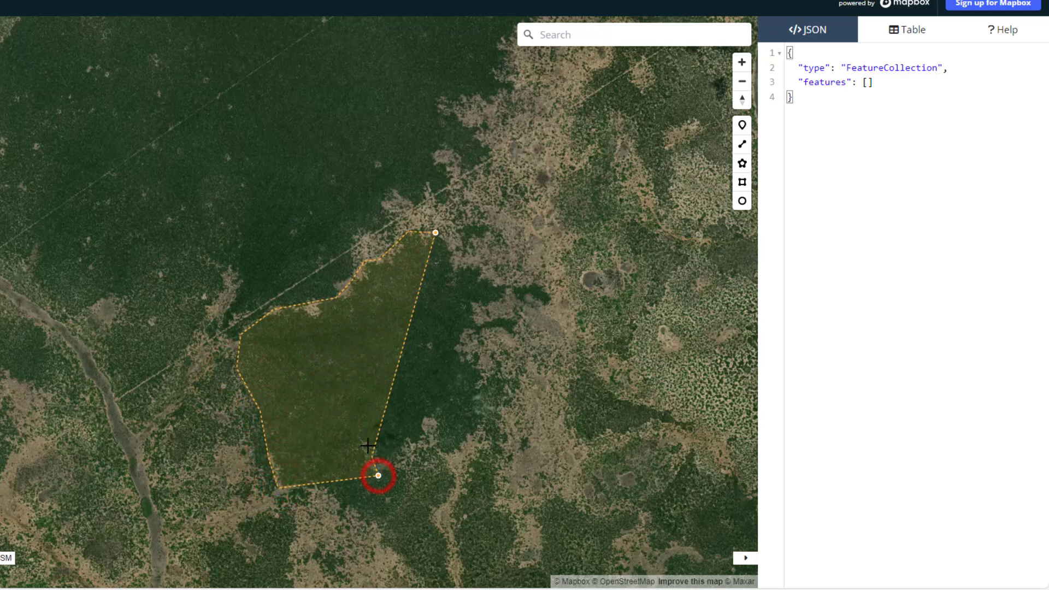
pyautogui.click(363, 440)
pyautogui.click(396, 463)
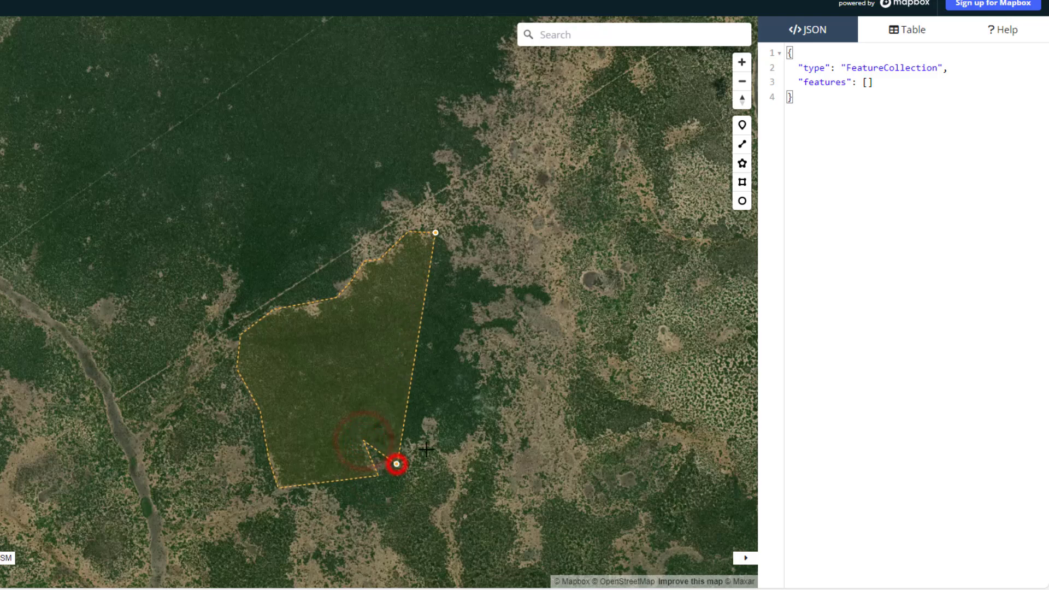
pyautogui.click(434, 417)
pyautogui.click(458, 347)
pyautogui.click(505, 287)
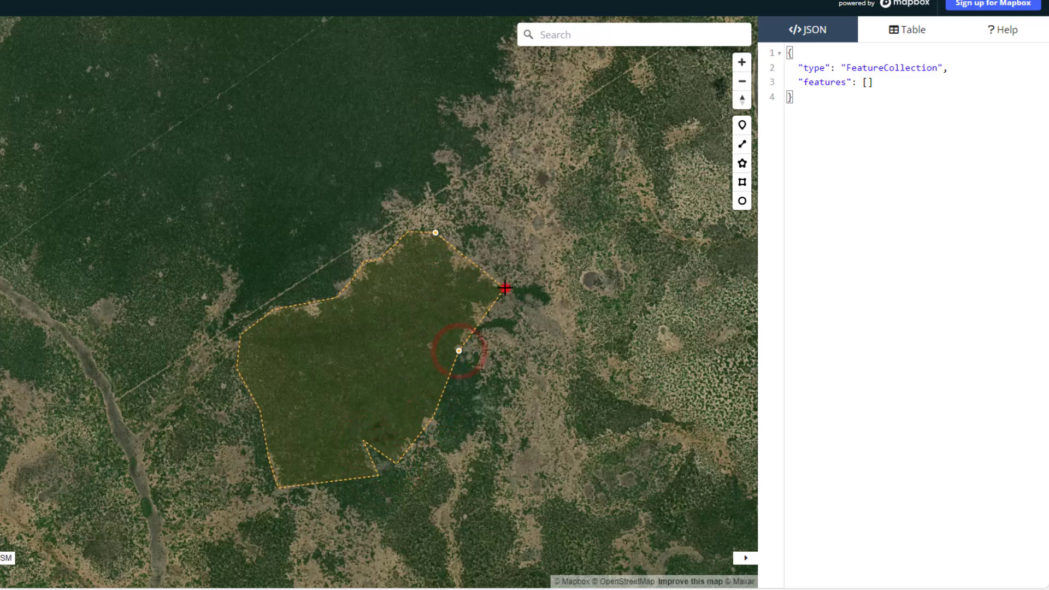
pyautogui.click(452, 268)
pyautogui.moveTo(450, 247); pyautogui.dragTo(450, 246)
pyautogui.click(435, 232)
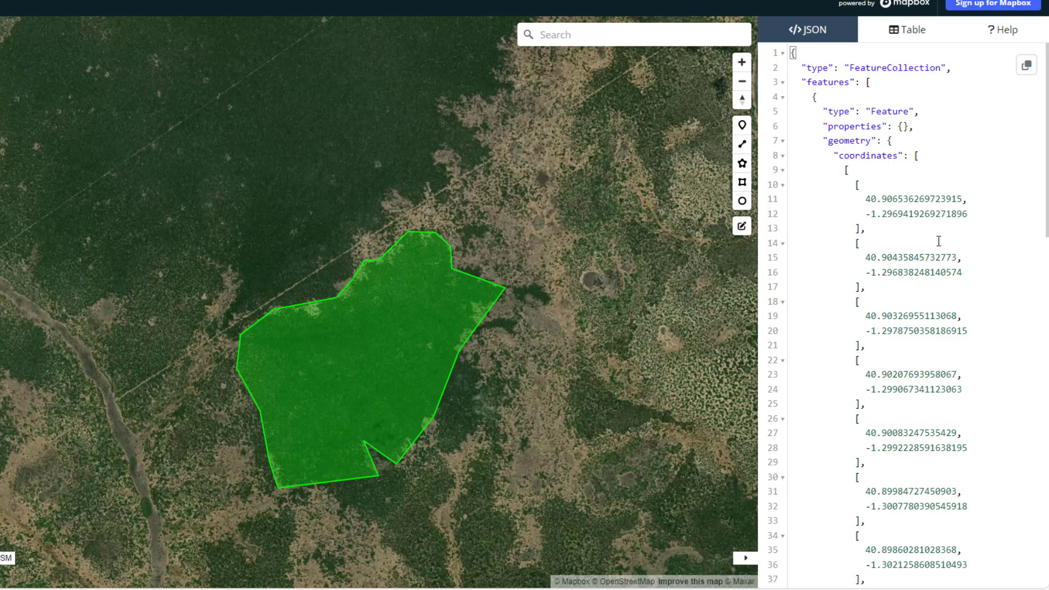
# Copy the polygon's full GeoJSON code from GeoJSON.io into the plot's GeoJSON Polygon Data in the Deforestation-Free Trade Gateway.
pyautogui.click(1026, 71)
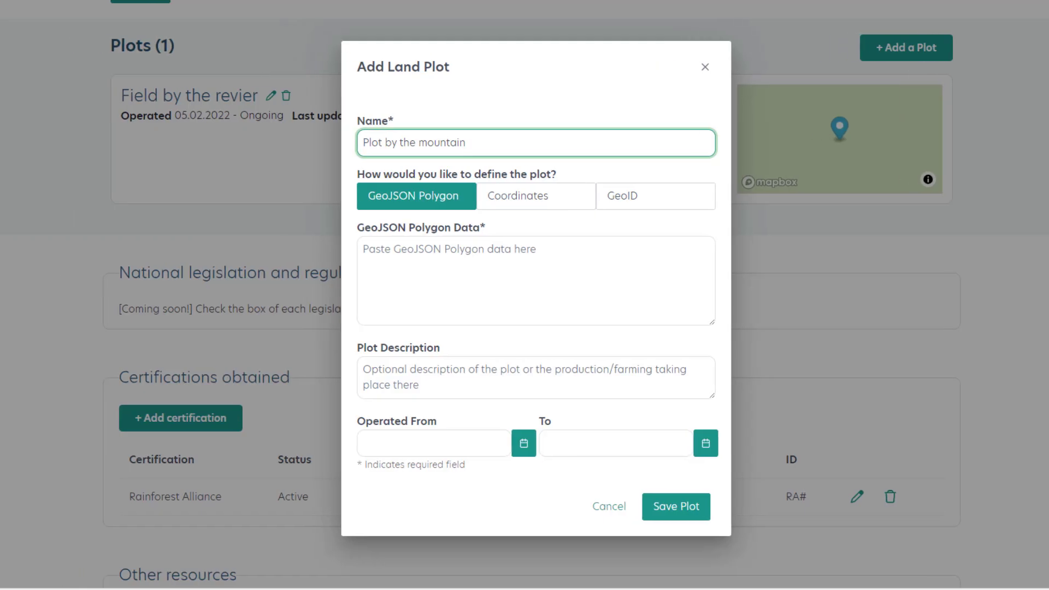
pyautogui.click(546, 252)
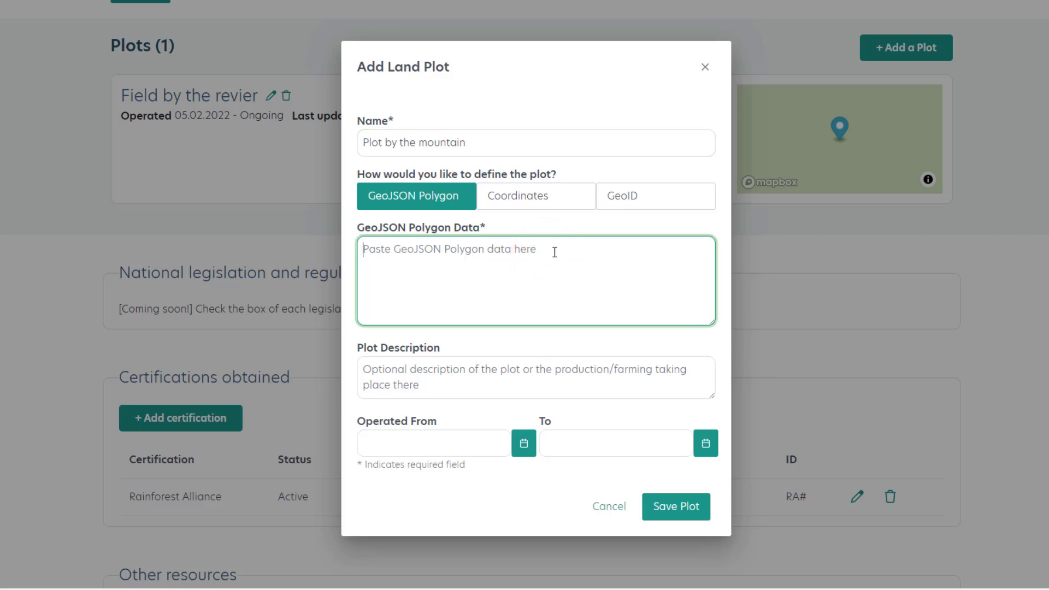
pyautogui.hotkey('ctrl', 'v')
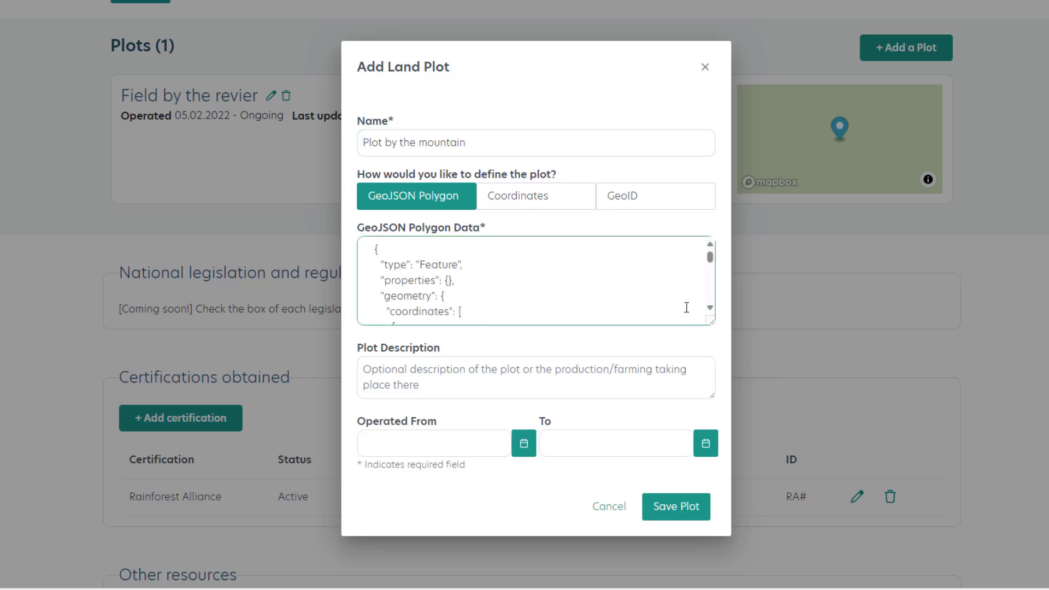
# Leave the plot description empty, set the Operated From date to 2 June 2024 and save the plot.
pyautogui.click(590, 384)
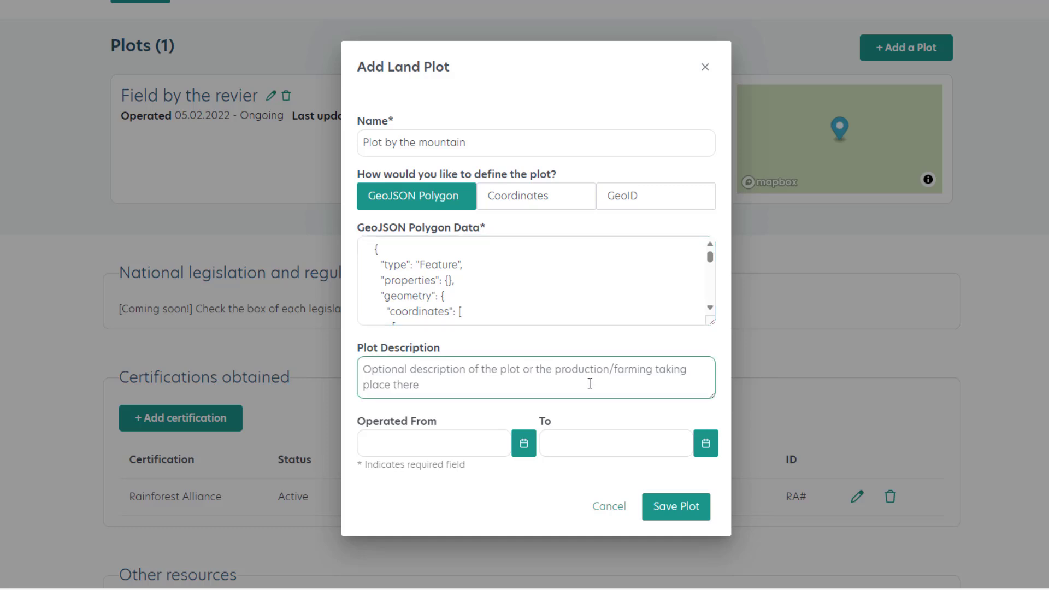
pyautogui.click(524, 443)
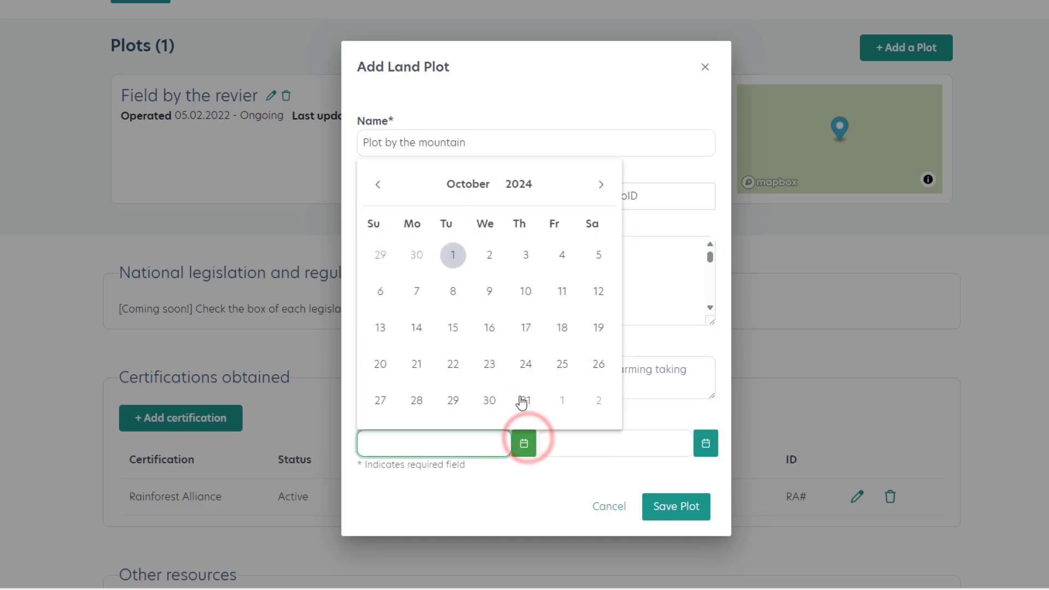
pyautogui.click(377, 184)
pyautogui.click(377, 184)
pyautogui.click(377, 184)
pyautogui.click(377, 184)
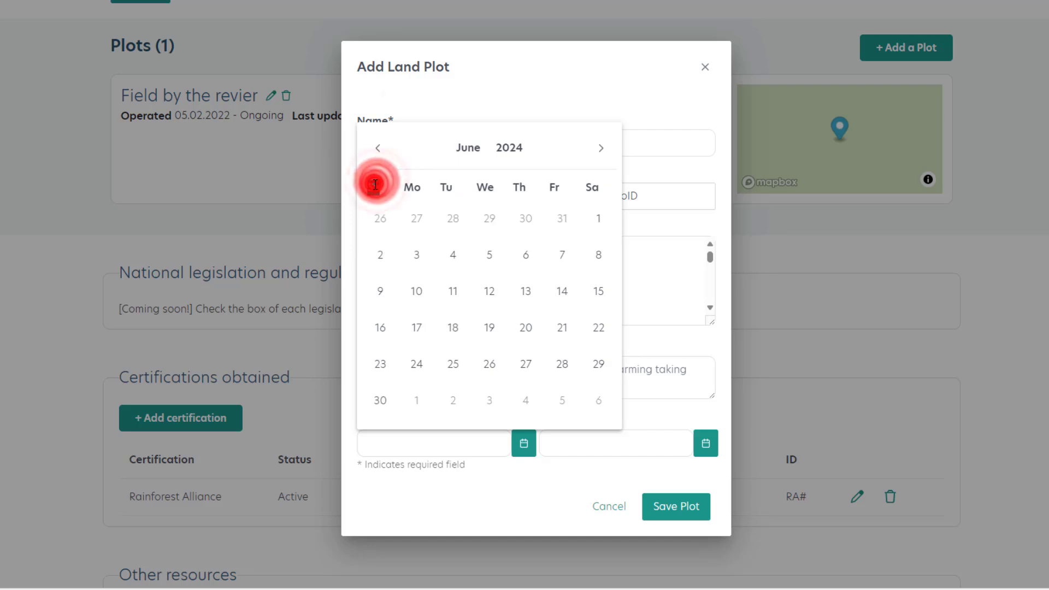
pyautogui.doubleClick(373, 187)
pyautogui.click(380, 254)
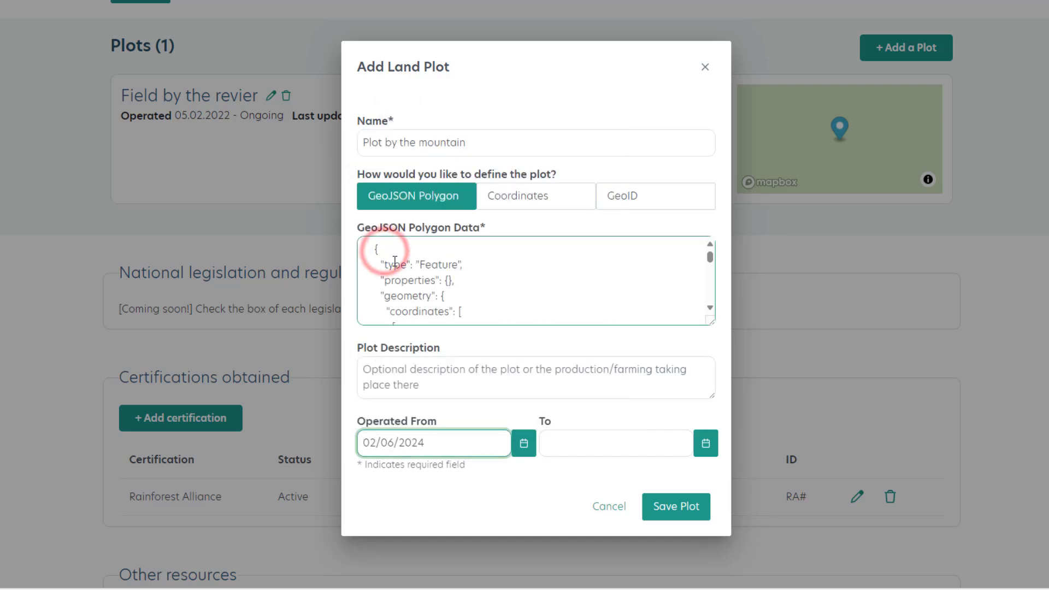
pyautogui.click(676, 506)
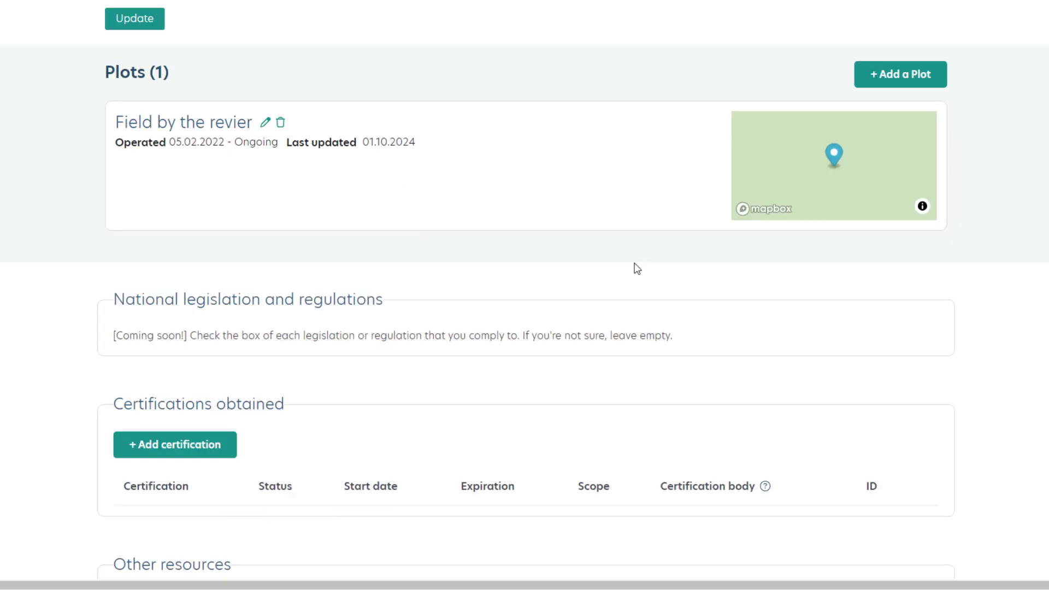
# Start a new certification entry named "Rainforest Alliance" and set its status to Active.
pyautogui.scroll(-1, 595, 284)
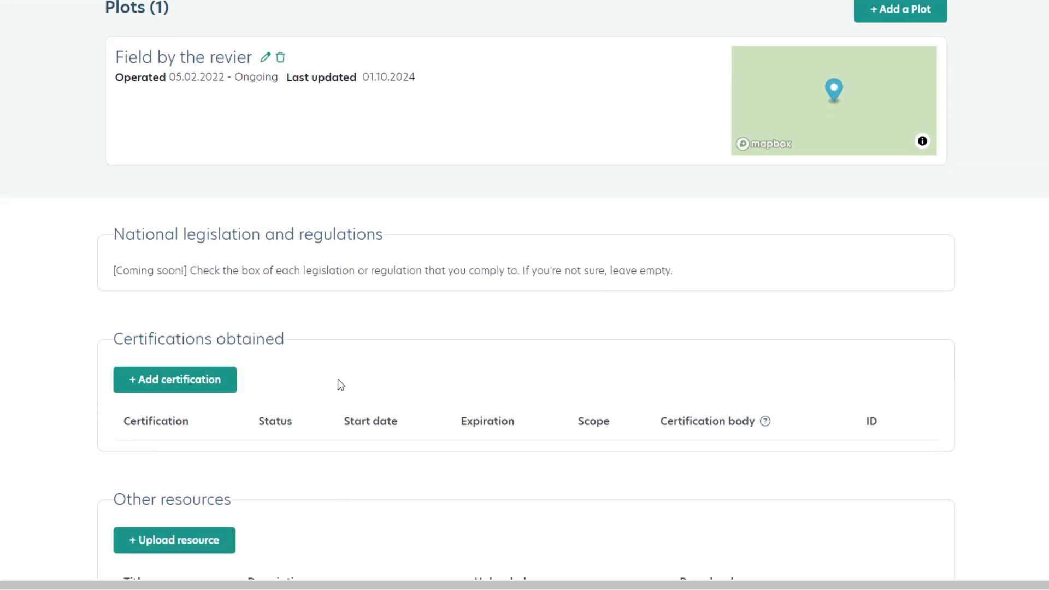
pyautogui.click(154, 380)
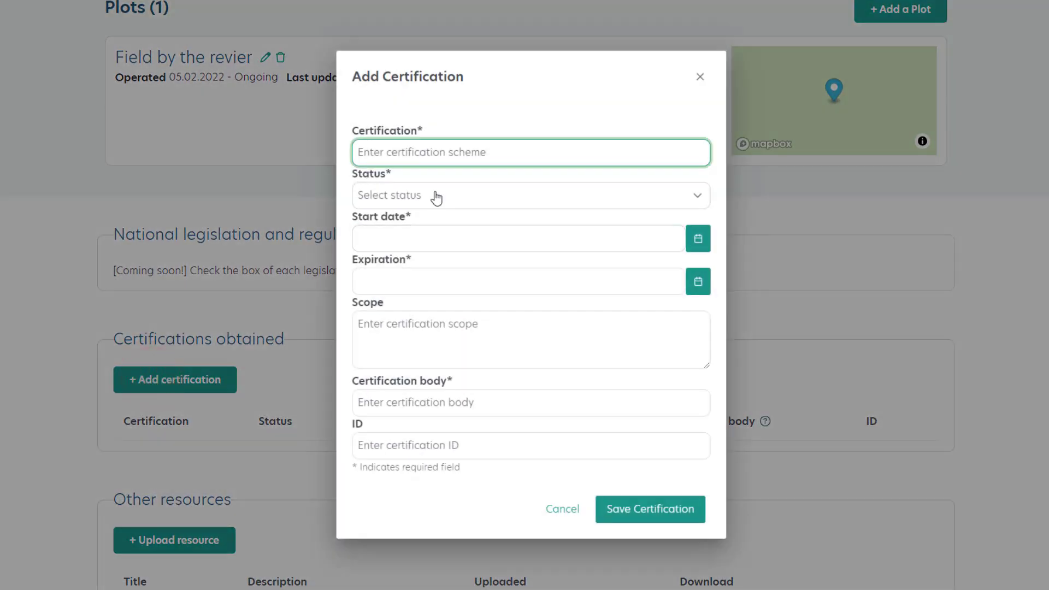
pyautogui.write('Rainfor')
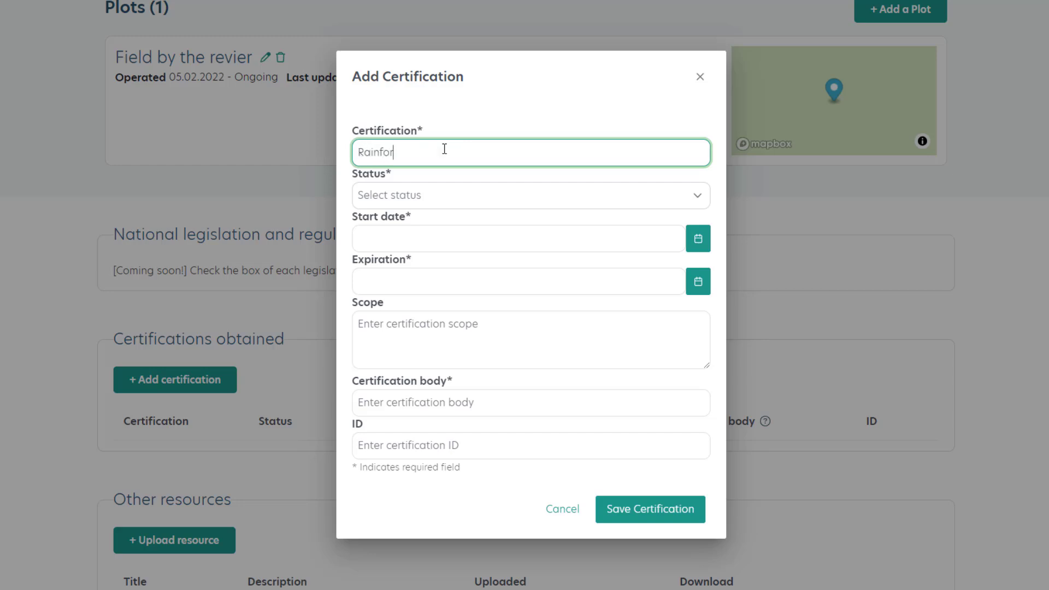
pyautogui.write('est Alliance')
pyautogui.click(445, 196)
pyautogui.click(434, 224)
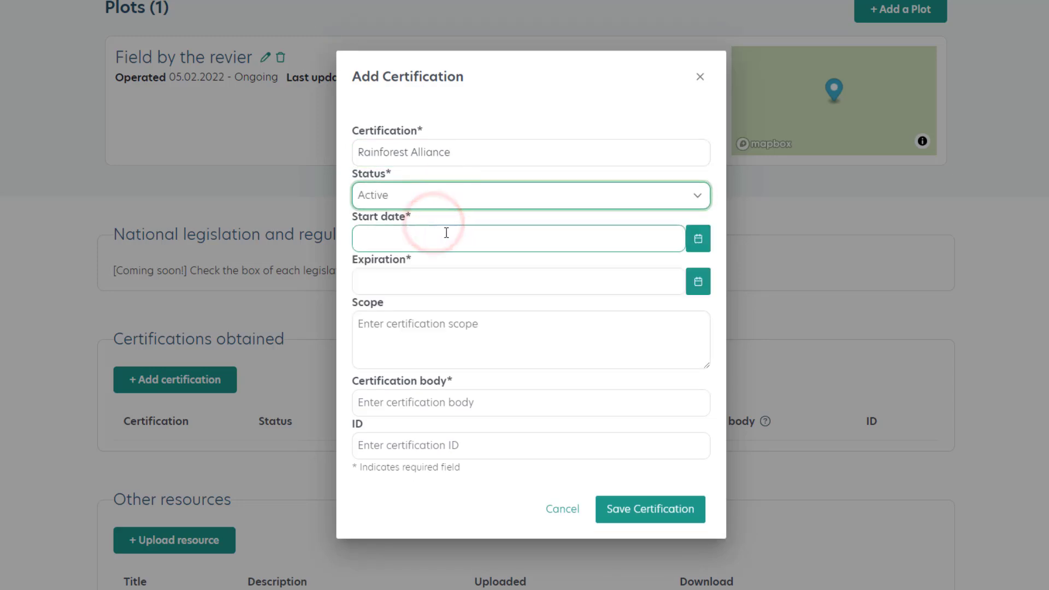
# Set the certification's start date to 1 February 2024.
pyautogui.click(700, 240)
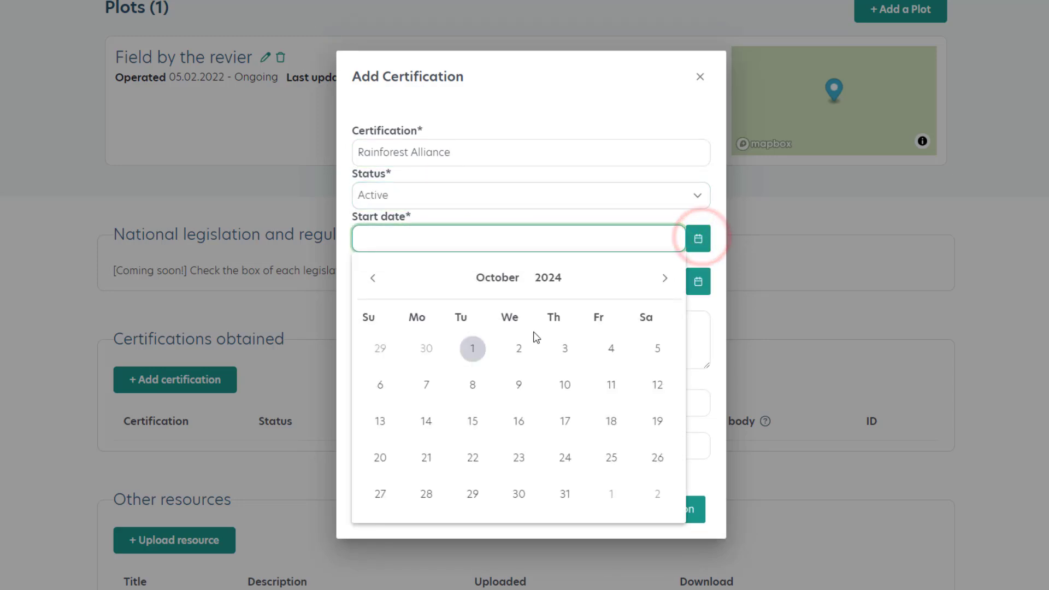
pyautogui.click(536, 277)
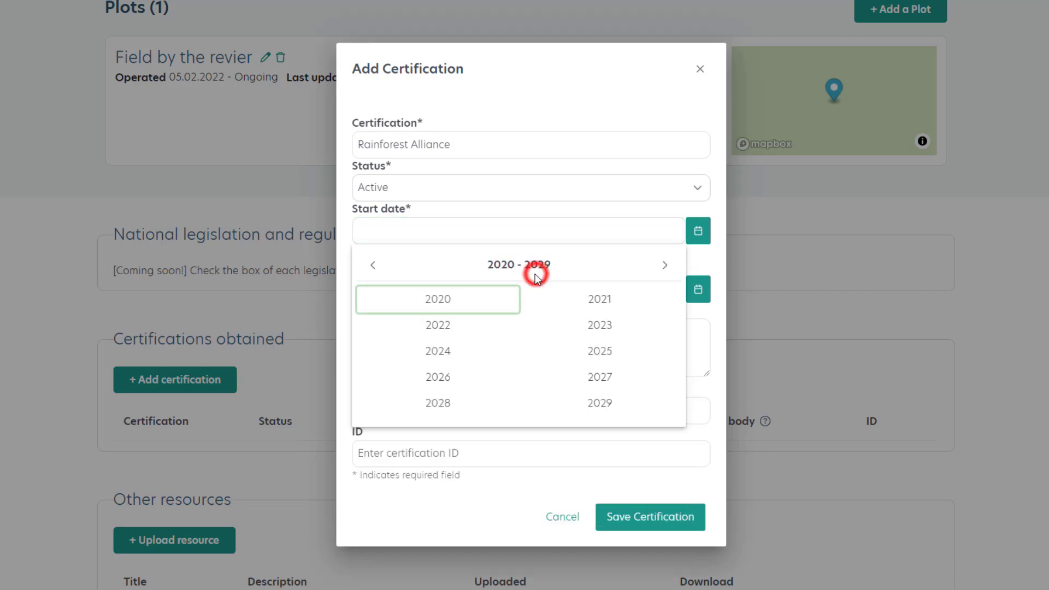
pyautogui.click(458, 353)
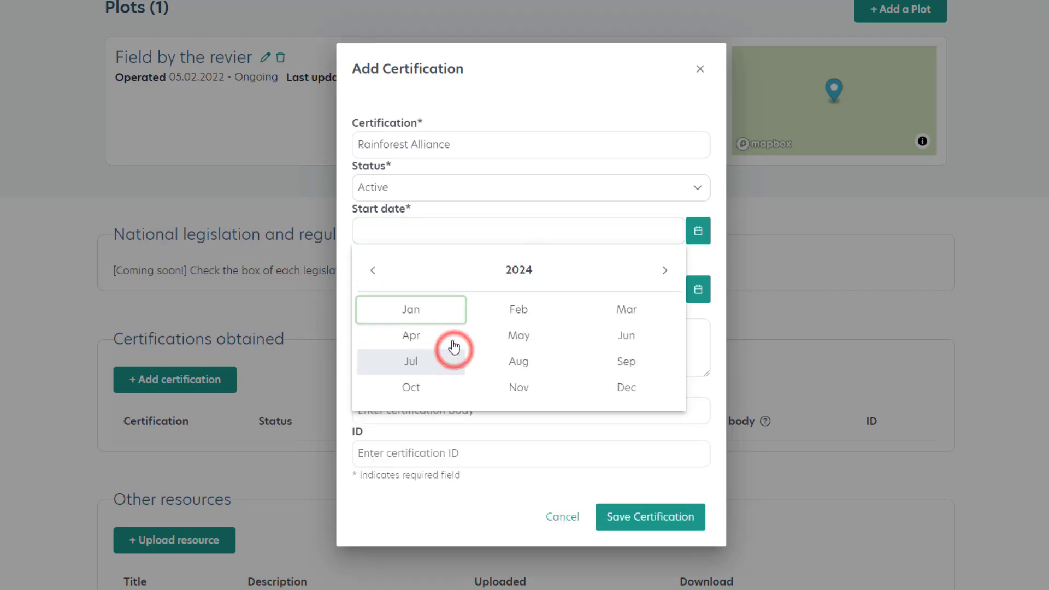
pyautogui.click(523, 311)
pyautogui.click(564, 341)
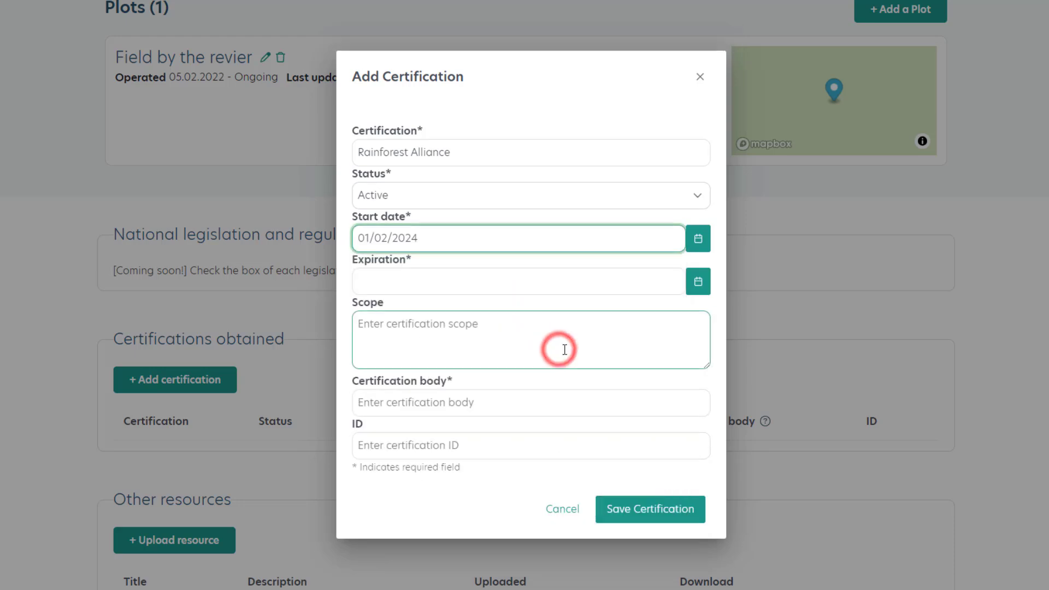
# Set the certification's expiration date to 31 January 2026.
pyautogui.click(705, 284)
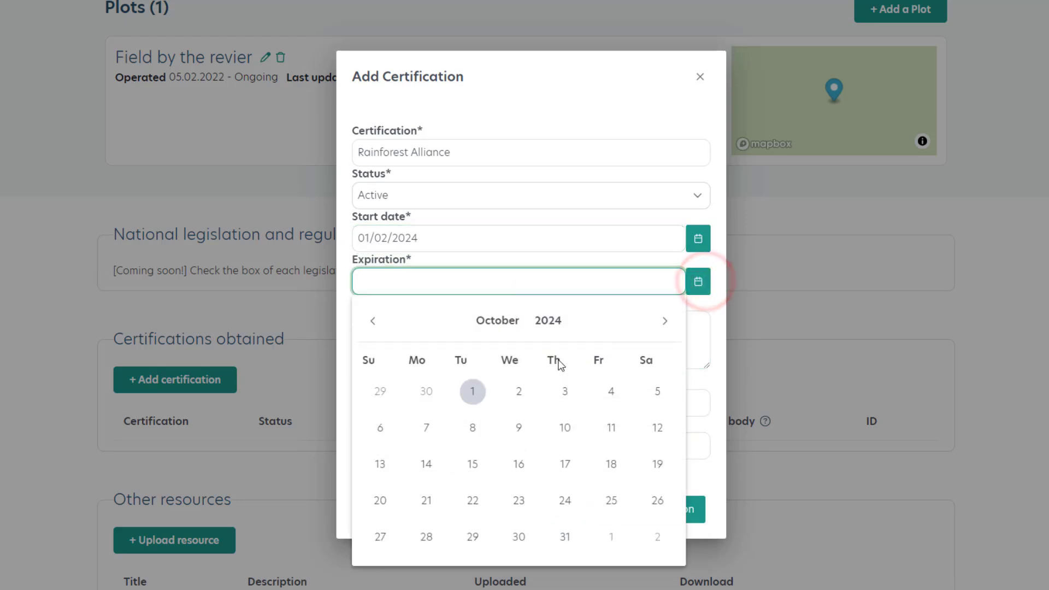
pyautogui.click(550, 328)
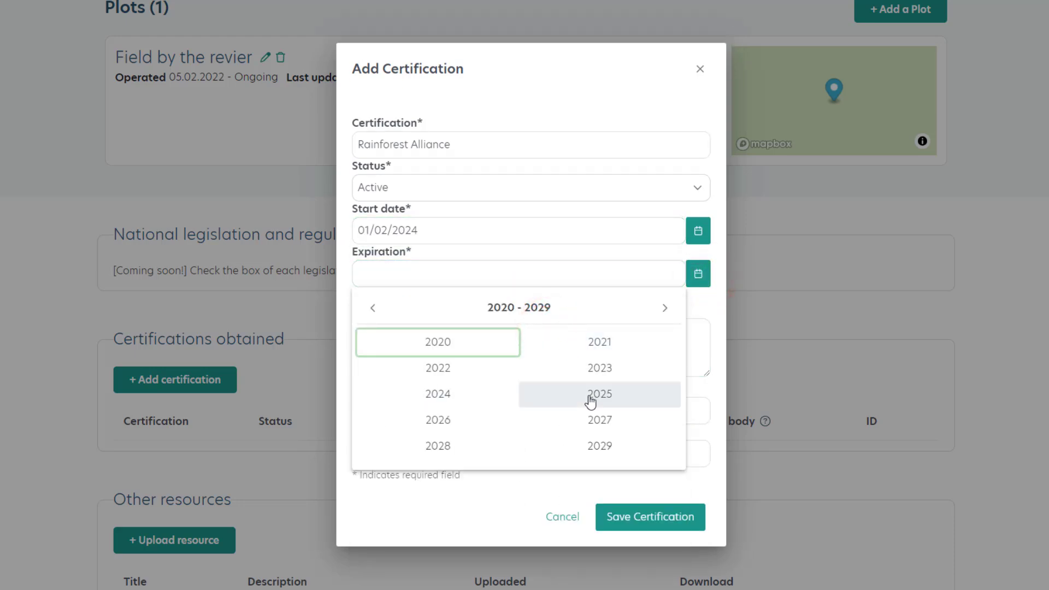
pyautogui.click(476, 422)
pyautogui.click(517, 356)
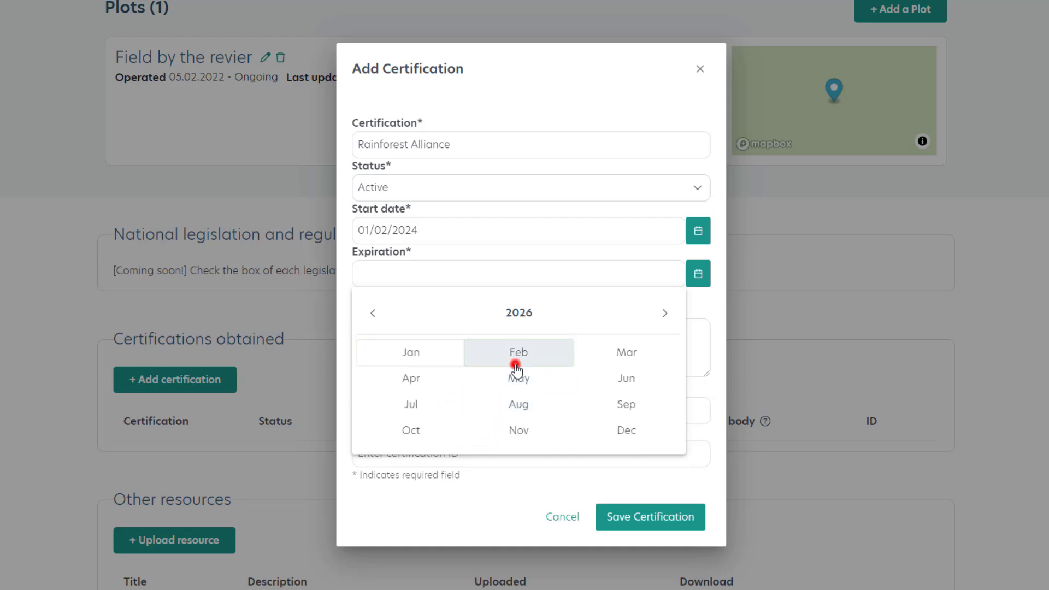
pyautogui.click(373, 313)
pyautogui.click(658, 528)
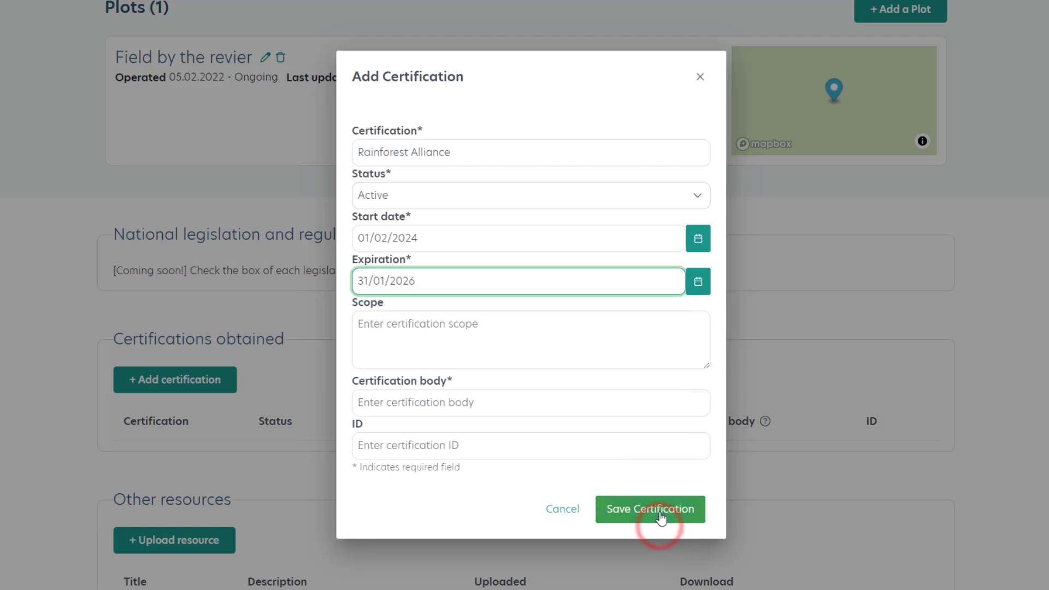
# Set the certification's scope to "Field", its body to "Control Union" and its ID to "RA#", and save the certification.
pyautogui.click(532, 339)
pyautogui.write('Field')
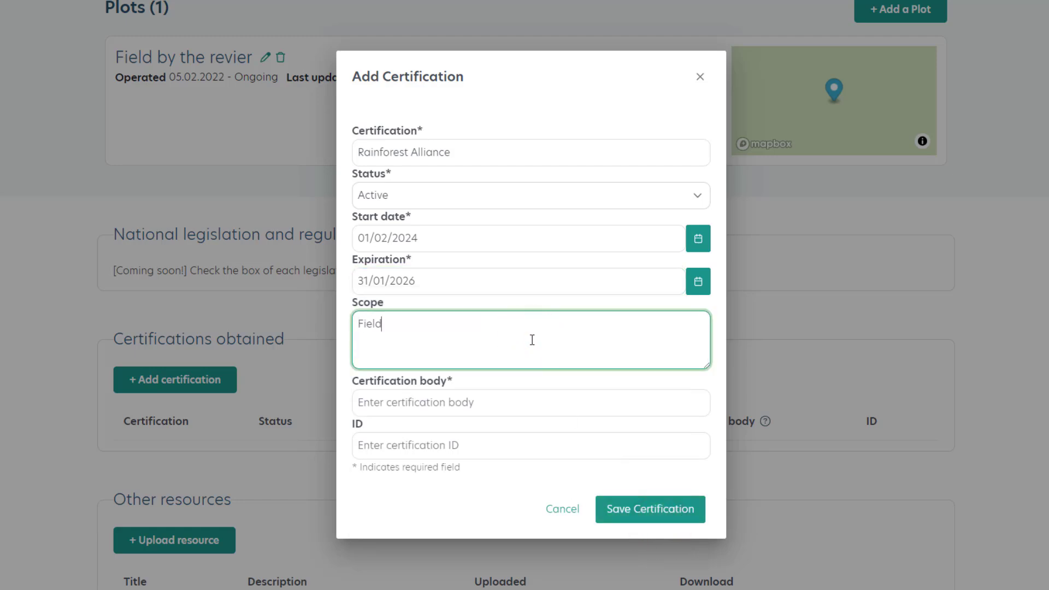
pyautogui.click(513, 402)
pyautogui.write('C')
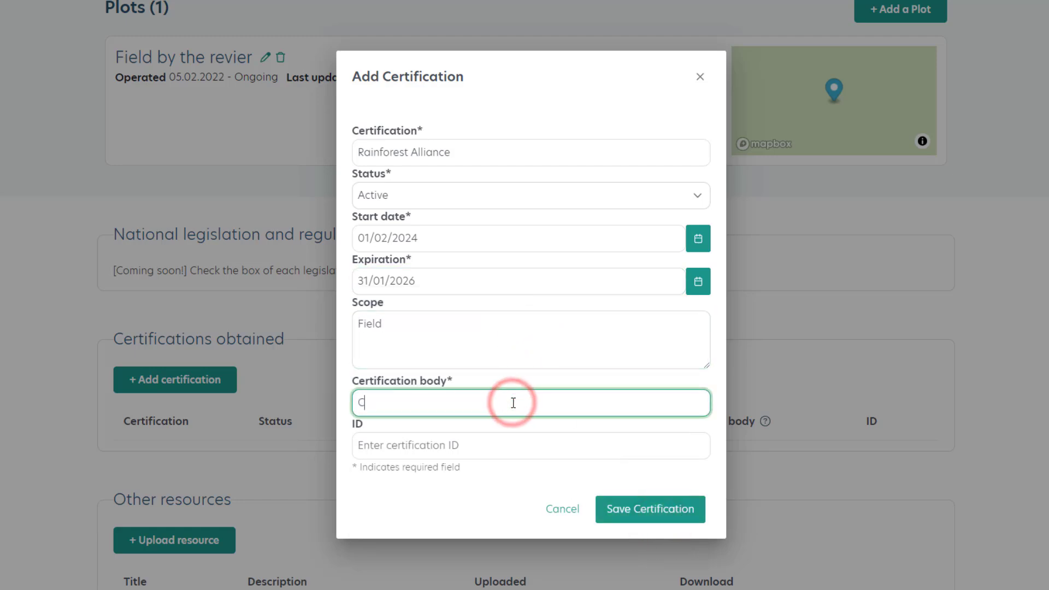
pyautogui.write('ontrol Union')
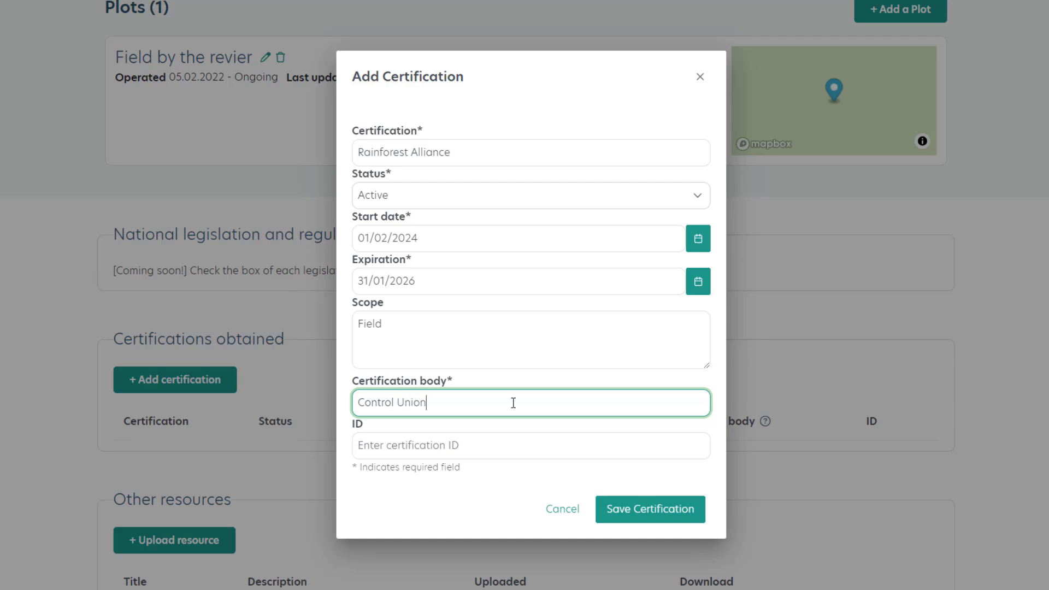
pyautogui.click(506, 445)
pyautogui.write('RA#')
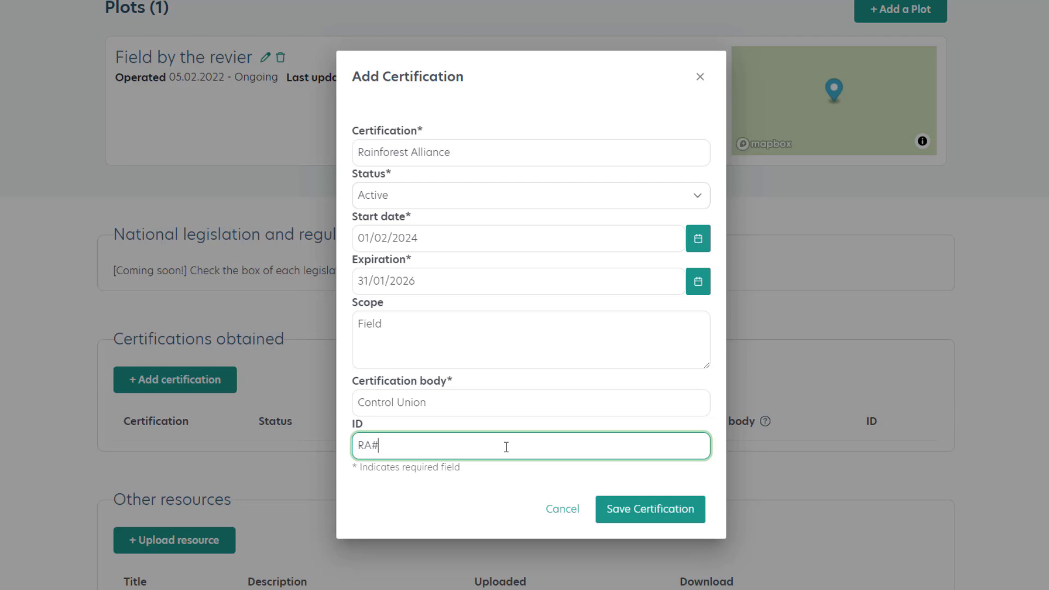
pyautogui.click(635, 510)
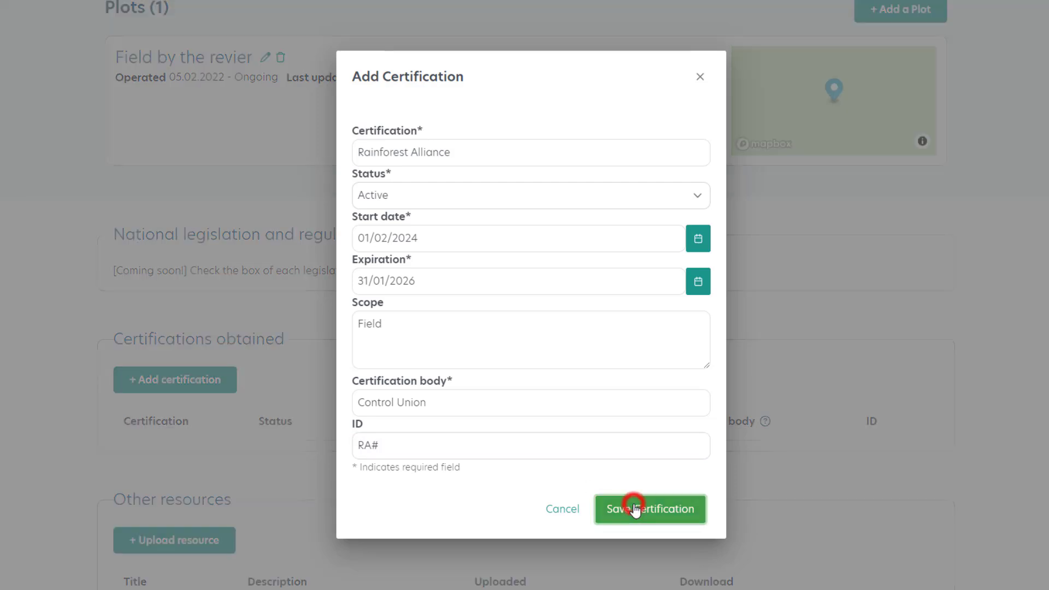
pyautogui.scroll(-1, 637, 510)
pyautogui.scroll(-4, 637, 510)
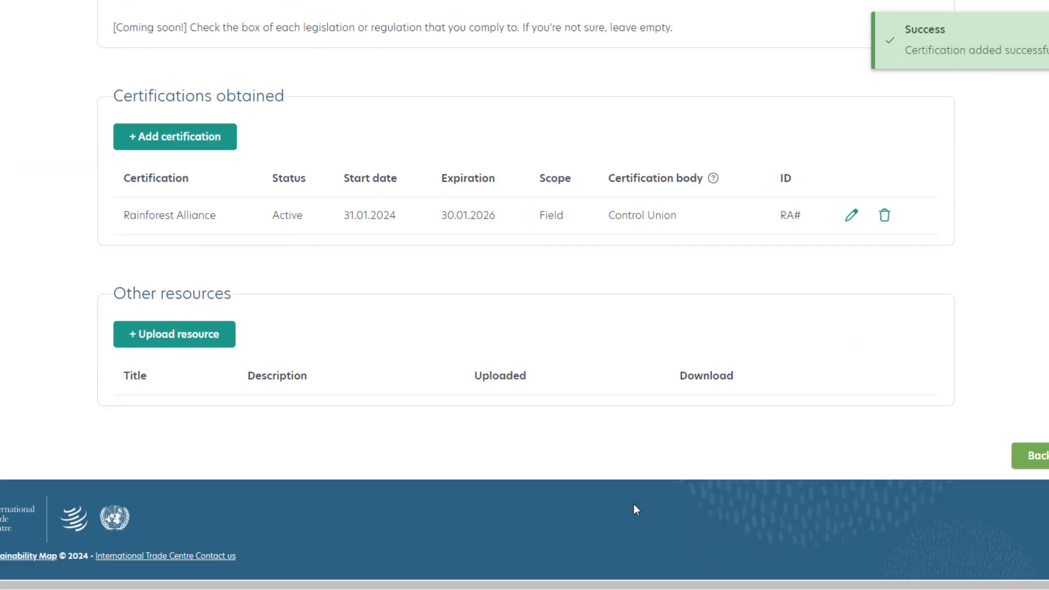
pyautogui.click(200, 338)
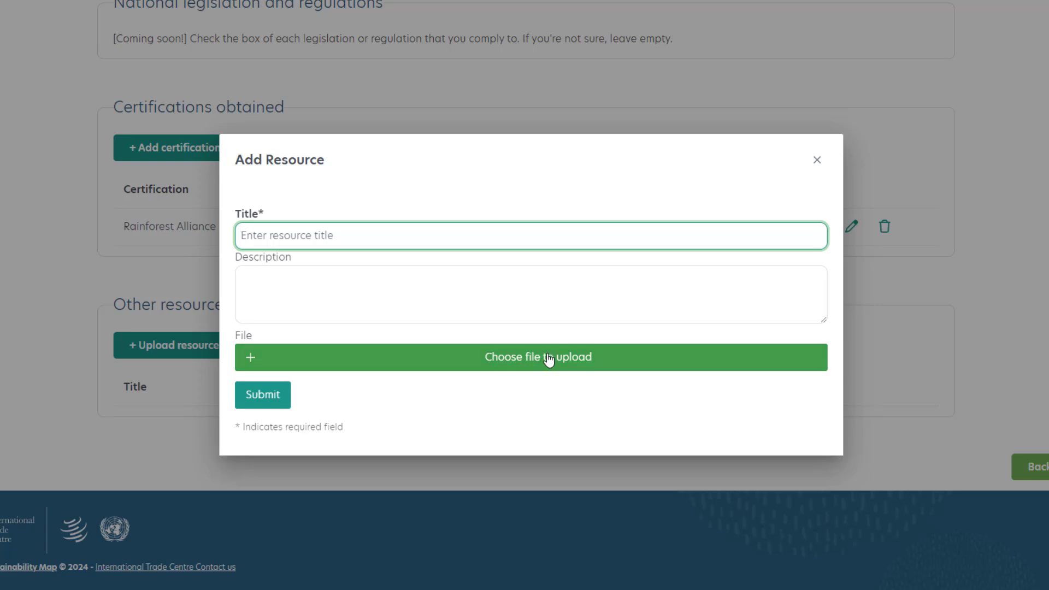
pyautogui.click(820, 163)
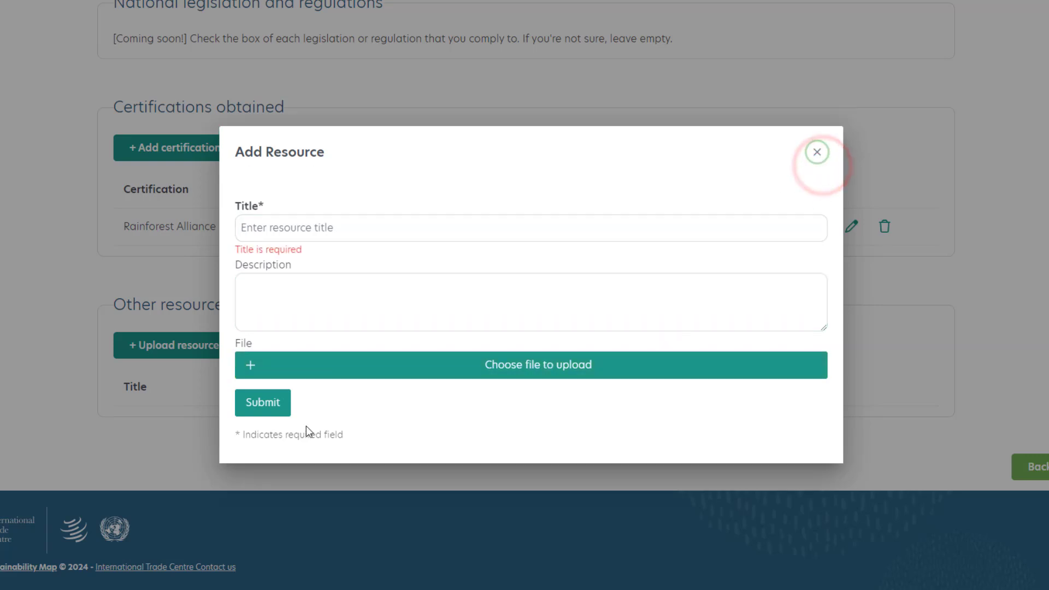
pyautogui.click(817, 152)
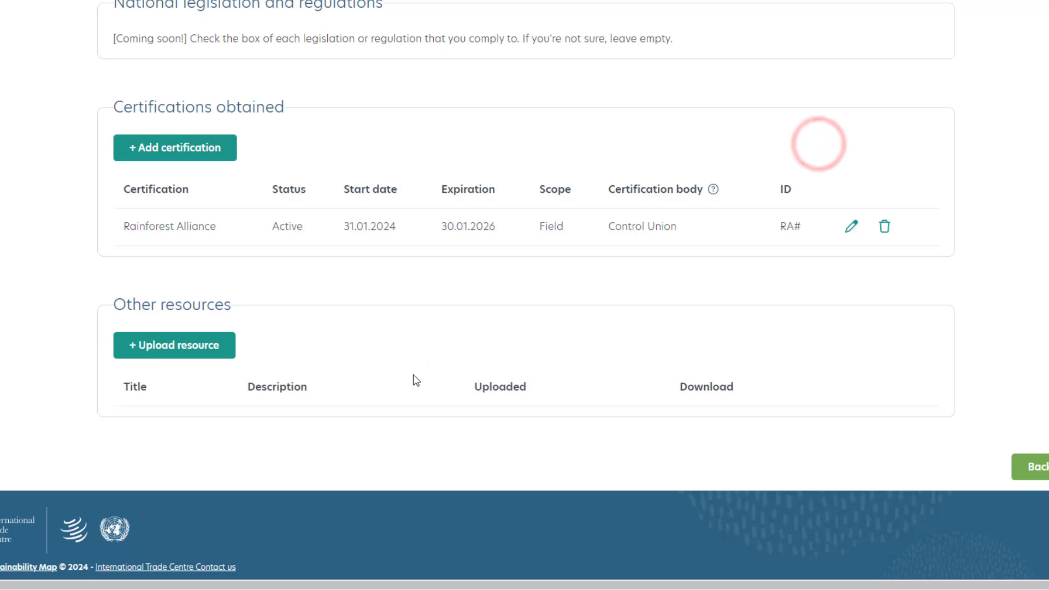
# Switch Company ABC's profile out of draft mode so that it can be found in the Registry.
pyautogui.scroll(2, 414, 375)
pyautogui.moveTo(118, 130); pyautogui.dragTo(418, 132)
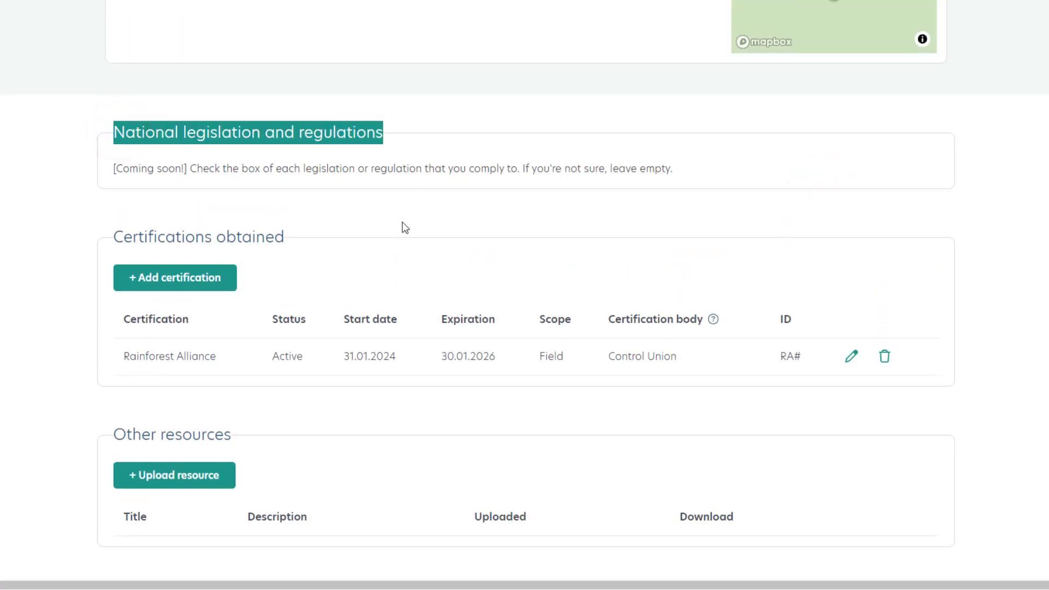
pyautogui.scroll(10, 403, 222)
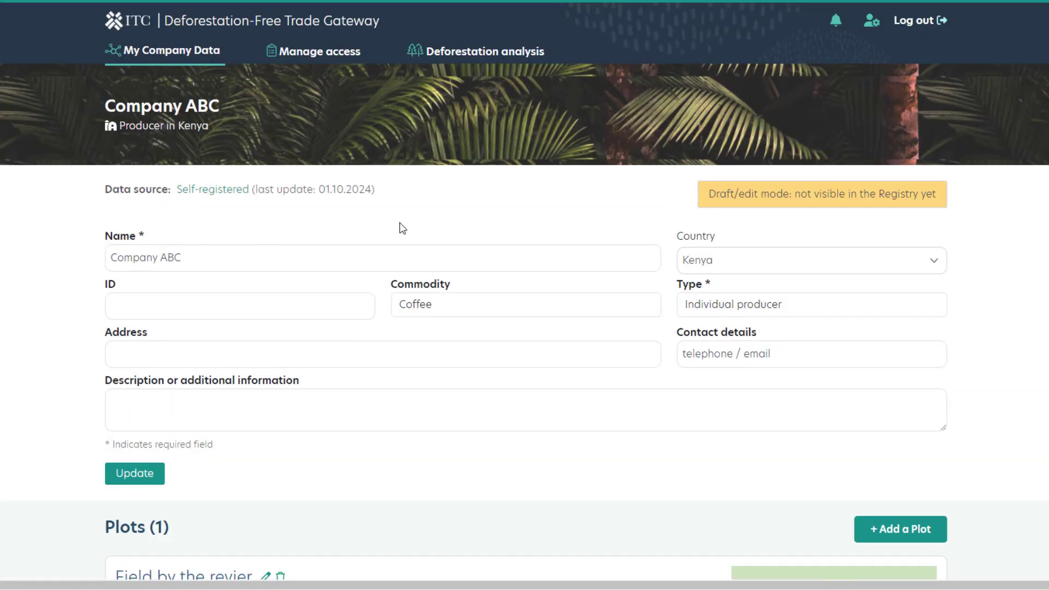
pyautogui.click(814, 205)
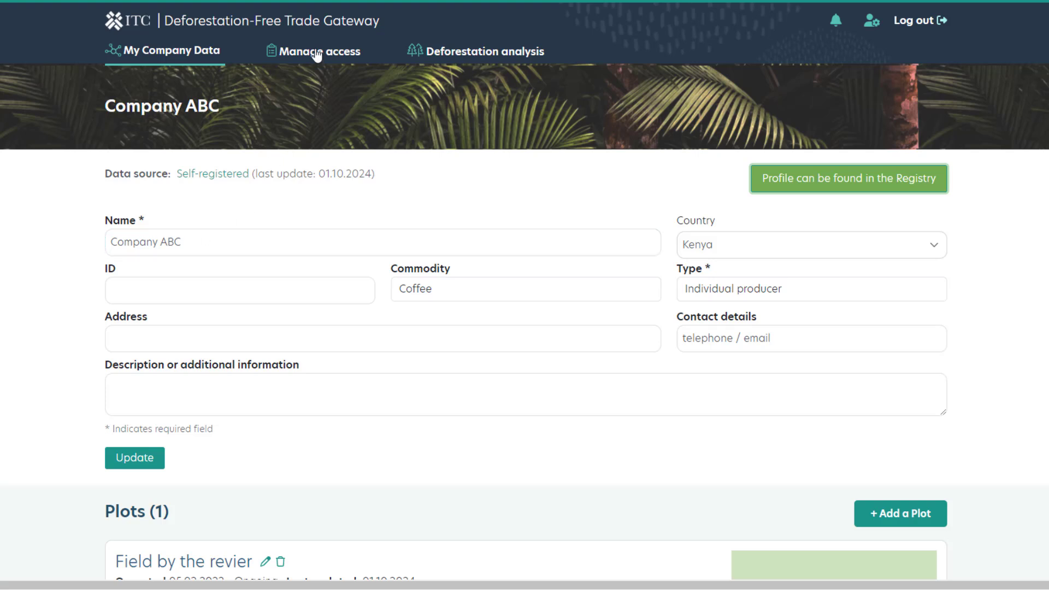
# Open the pending data access request from Germany Coffee Imports Limited and approve it without a message.
pyautogui.scroll(-8, 17, 427)
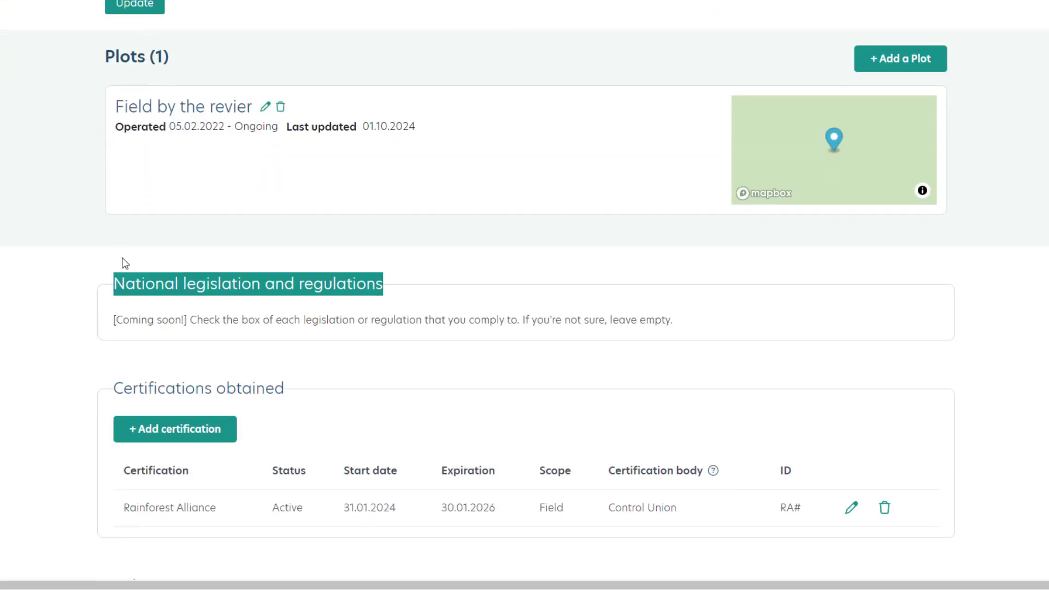
pyautogui.scroll(-4, 128, 276)
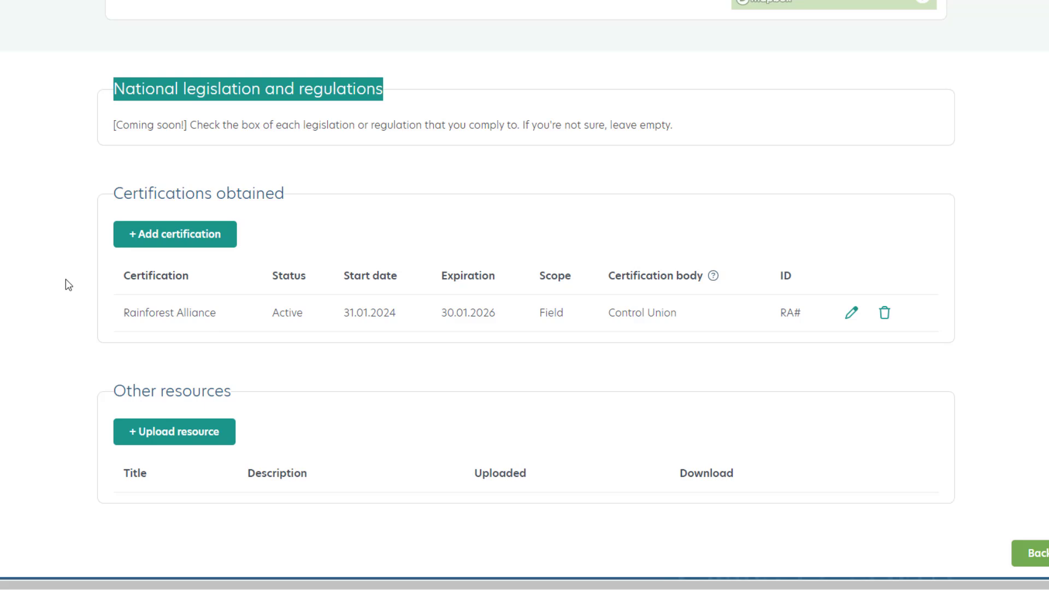
pyautogui.scroll(12, 68, 284)
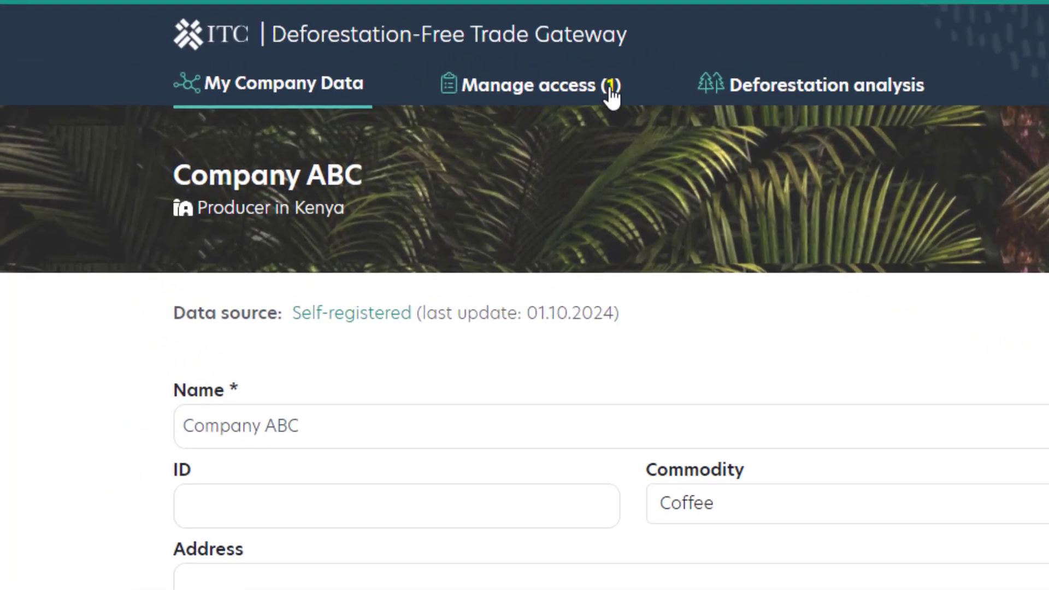
pyautogui.click(549, 92)
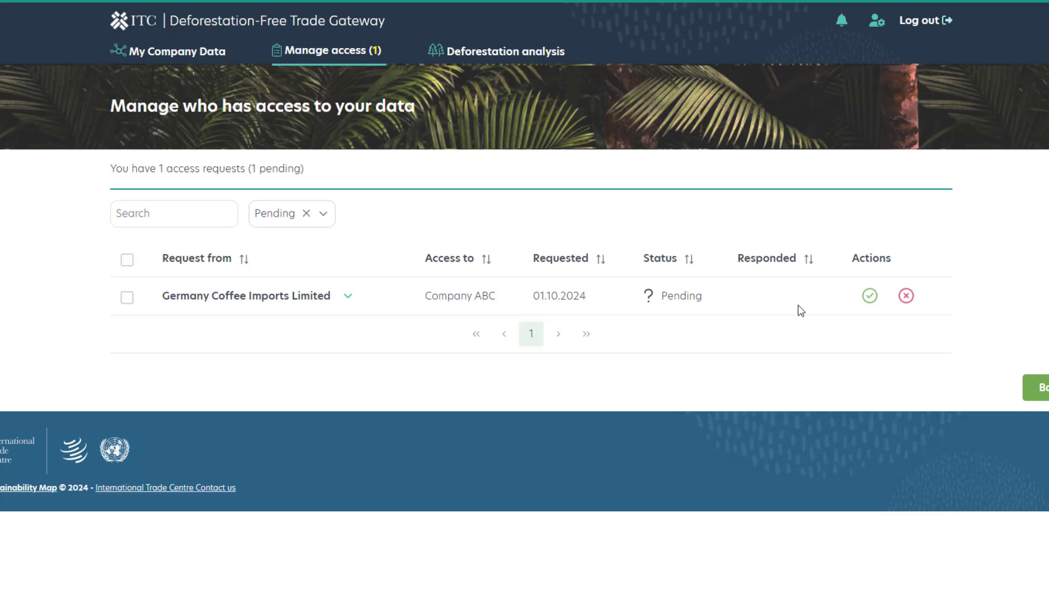
pyautogui.click(353, 299)
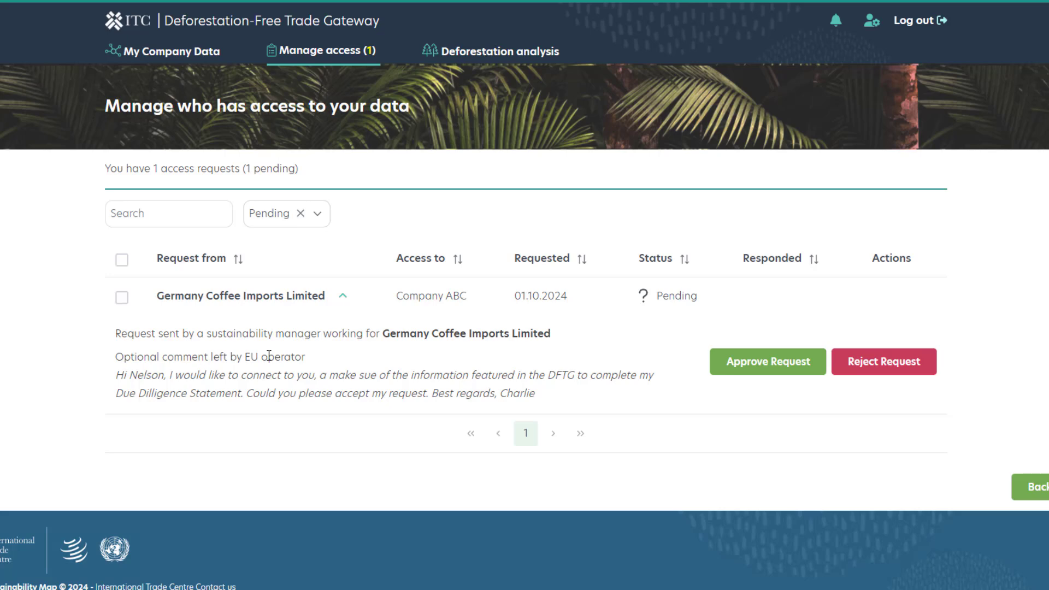
pyautogui.click(743, 365)
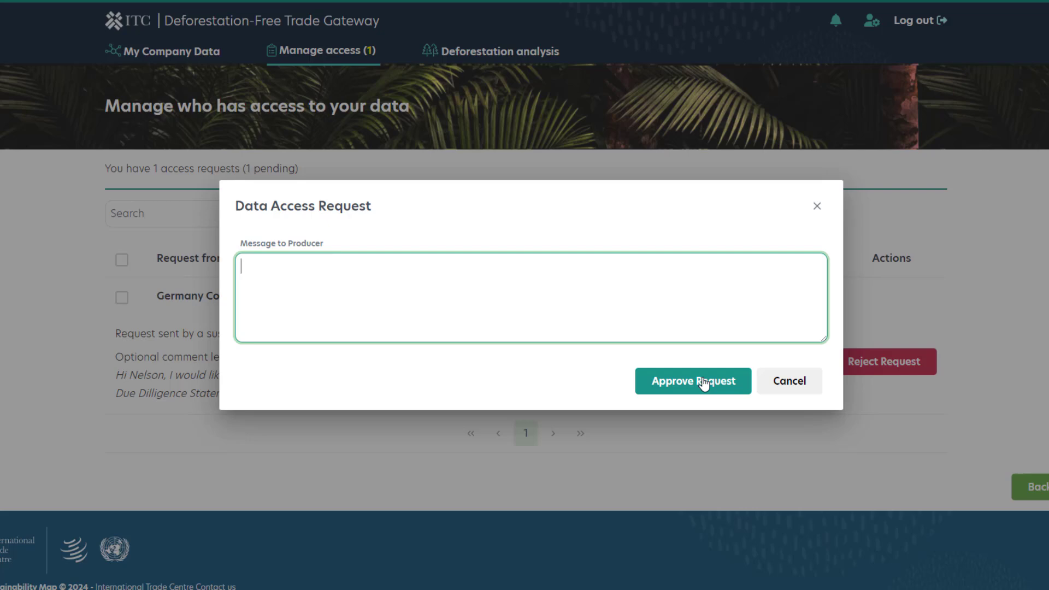
pyautogui.click(704, 382)
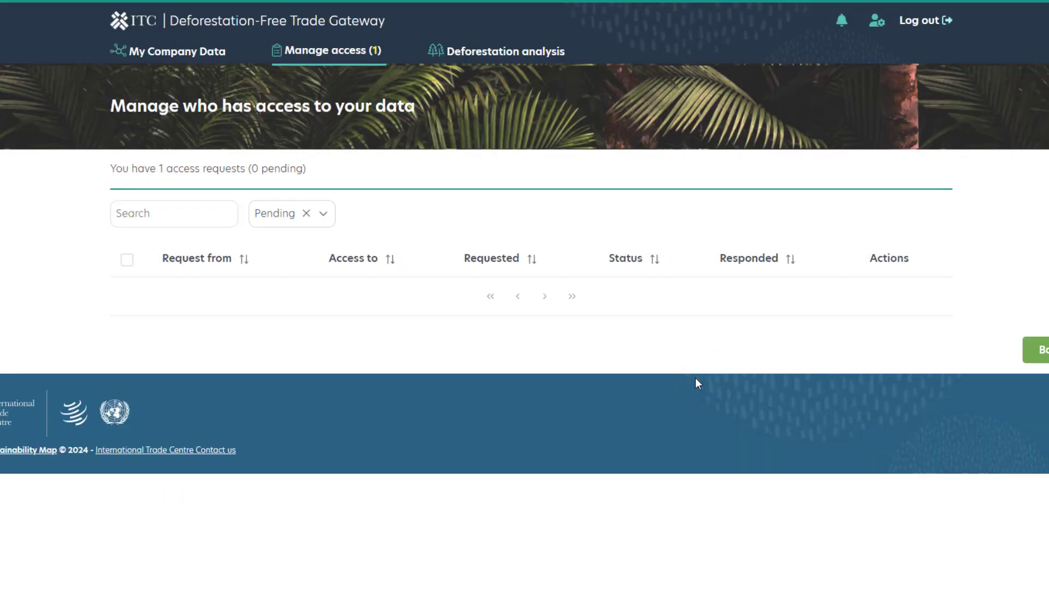
# Open the Global Forest Watch deforestation analysis and view the plots "Plot by the mountain 2" and "Plot 123".
pyautogui.click(170, 50)
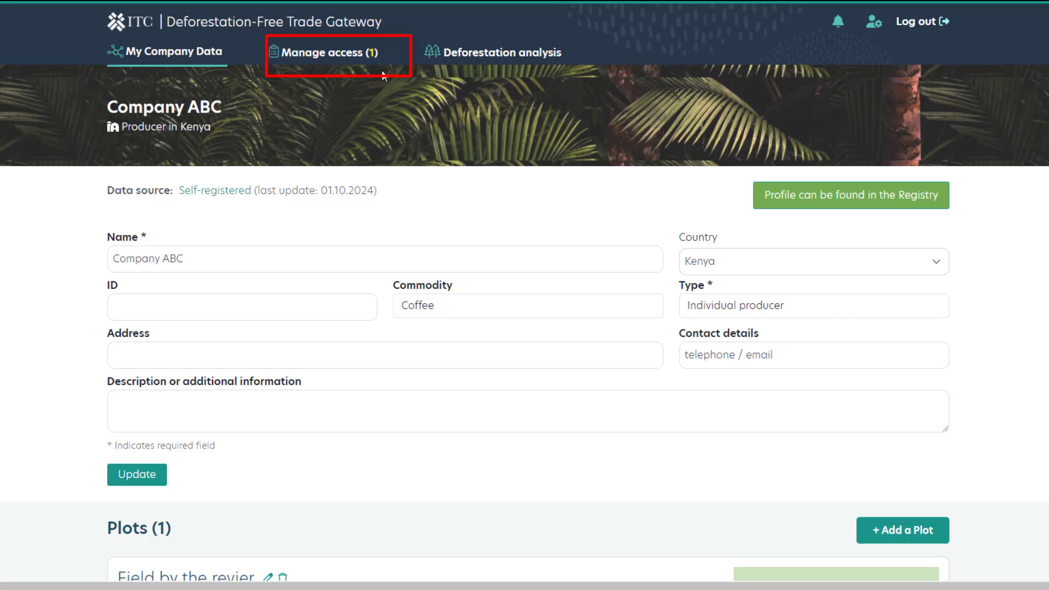
pyautogui.click(471, 53)
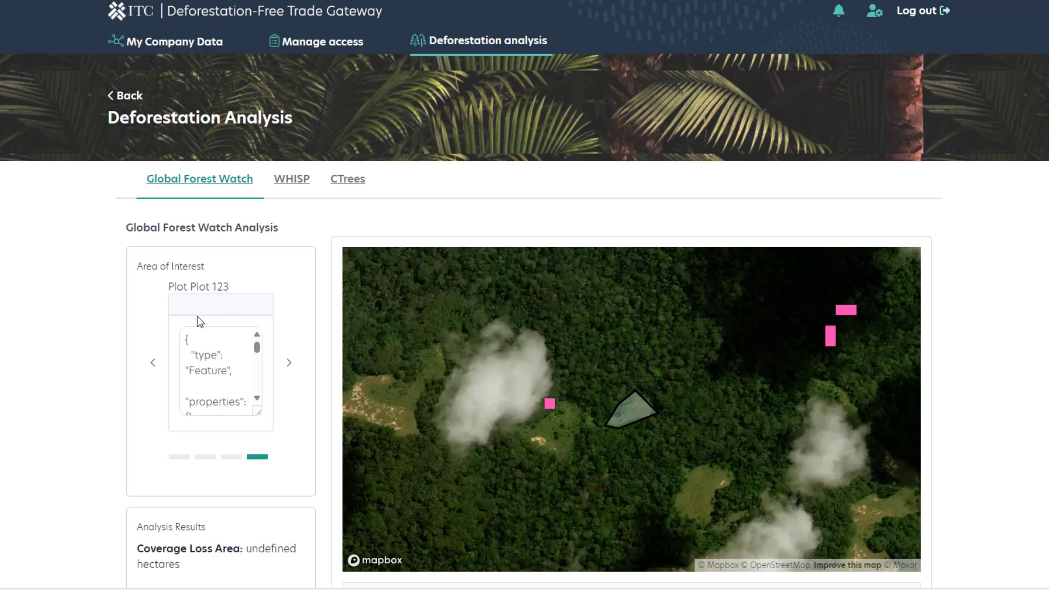
pyautogui.click(153, 363)
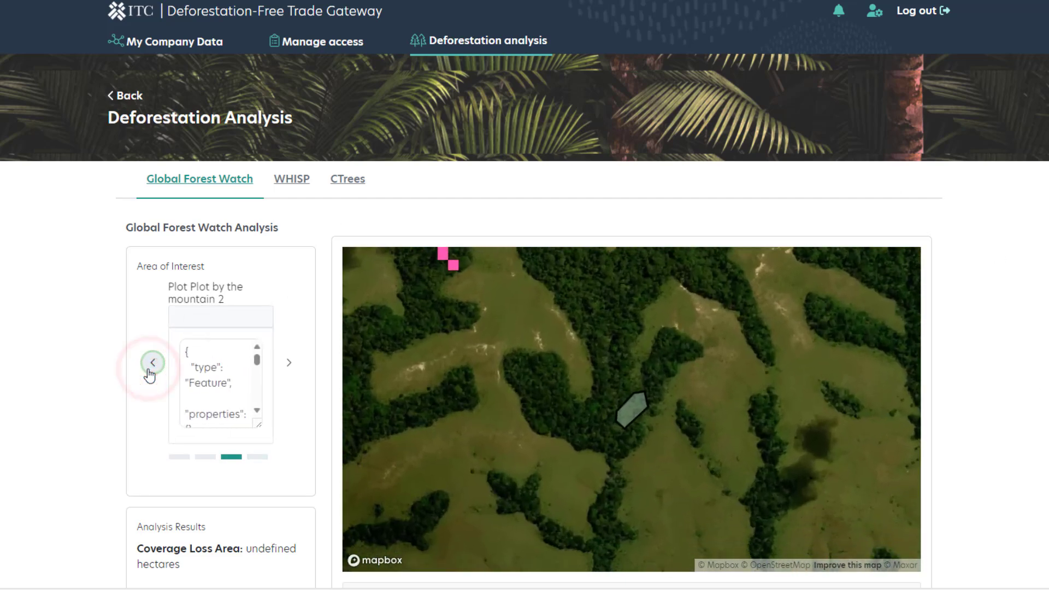
pyautogui.click(291, 367)
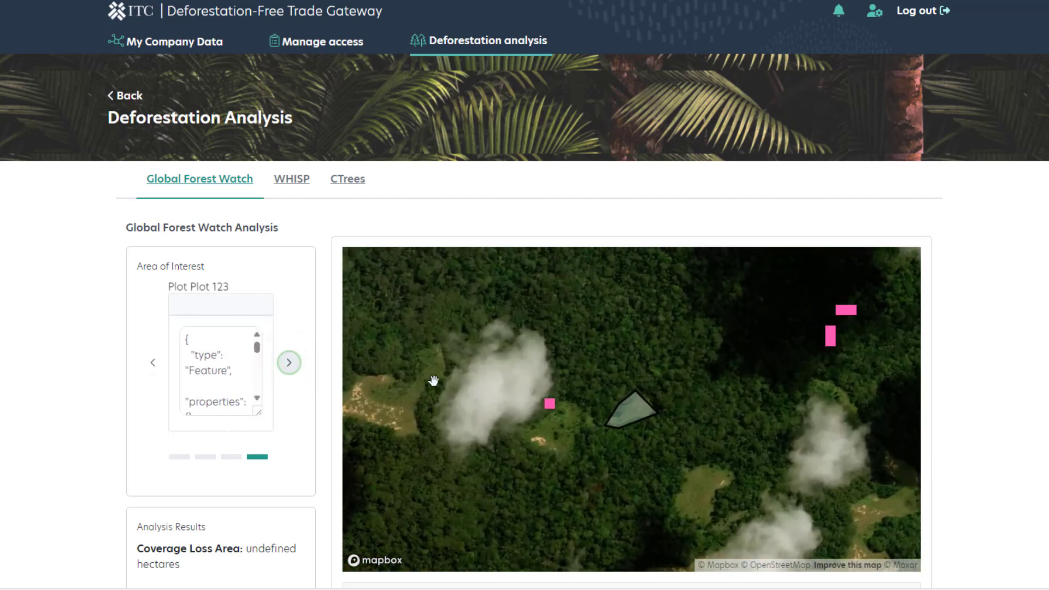
# Examine the tree cover loss around Plot 123 on the satellite map at wider and closer range.
pyautogui.scroll(-5, 668, 410)
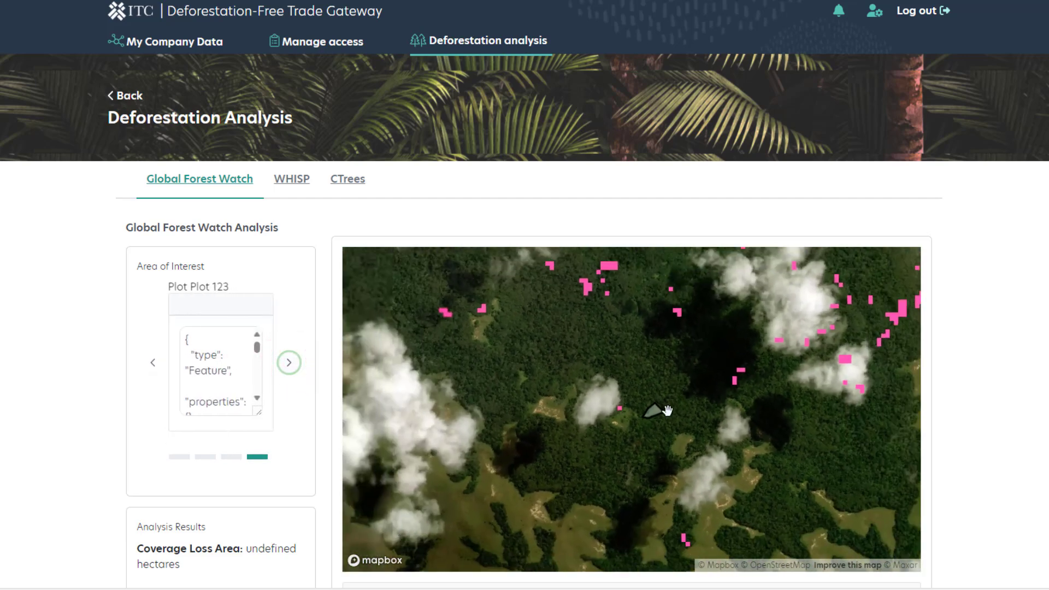
pyautogui.scroll(-5, 668, 410)
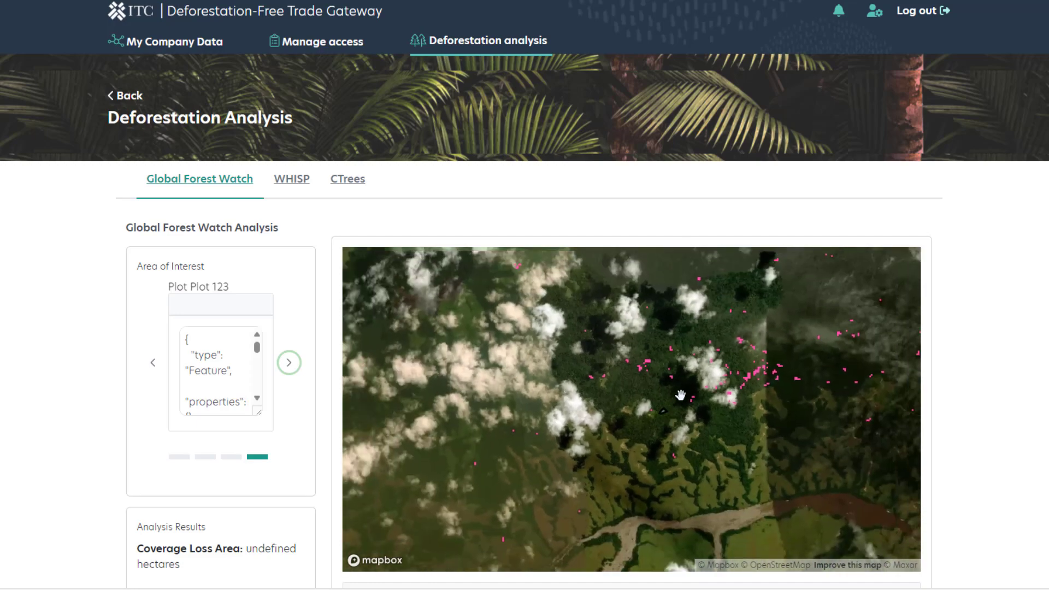
pyautogui.moveTo(681, 396); pyautogui.dragTo(665, 412)
pyautogui.scroll(5, 647, 427)
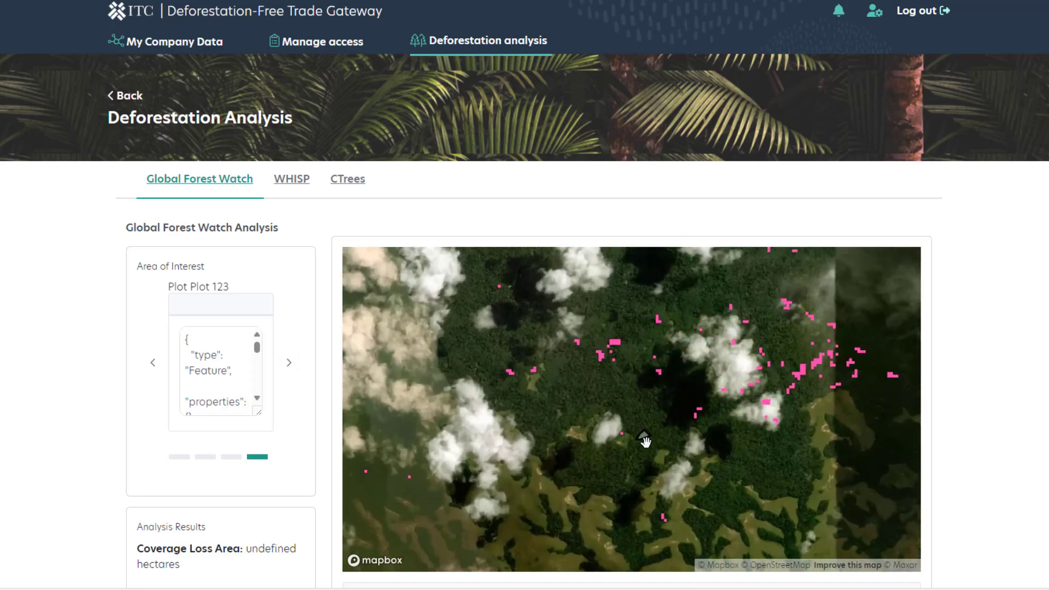
pyautogui.scroll(-3, 1004, 383)
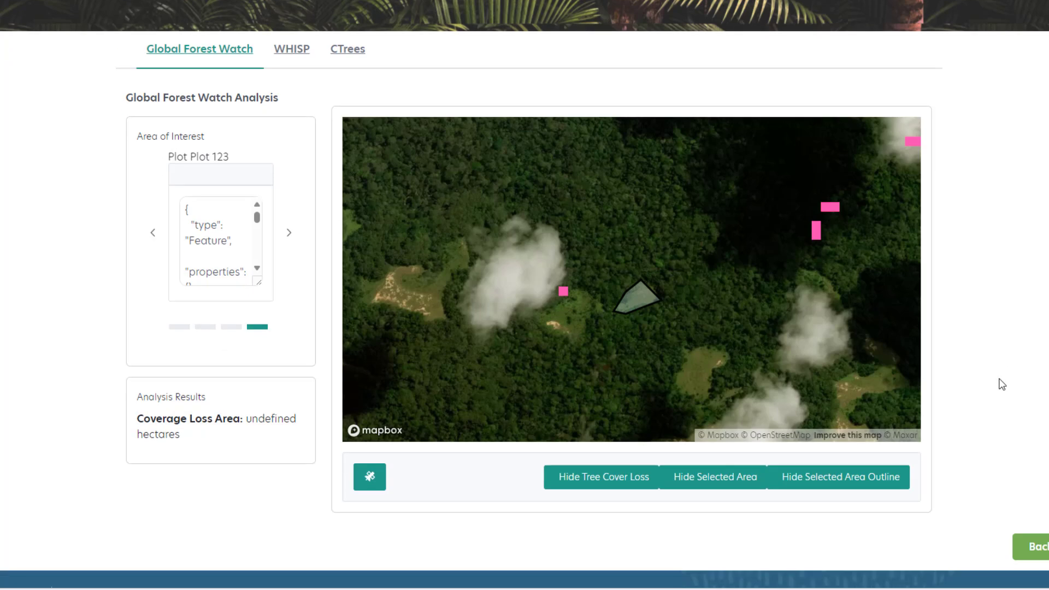
# Review Plot 1's general information, geolocation and risk indicators in the WHISP analysis, and collapse its details.
pyautogui.scroll(1, 1003, 384)
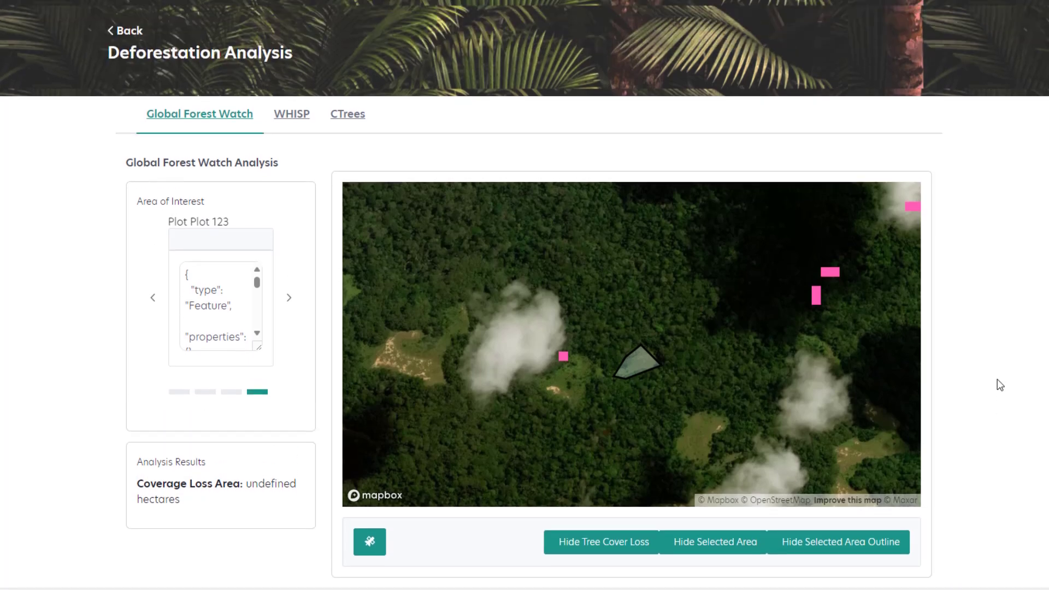
pyautogui.click(291, 116)
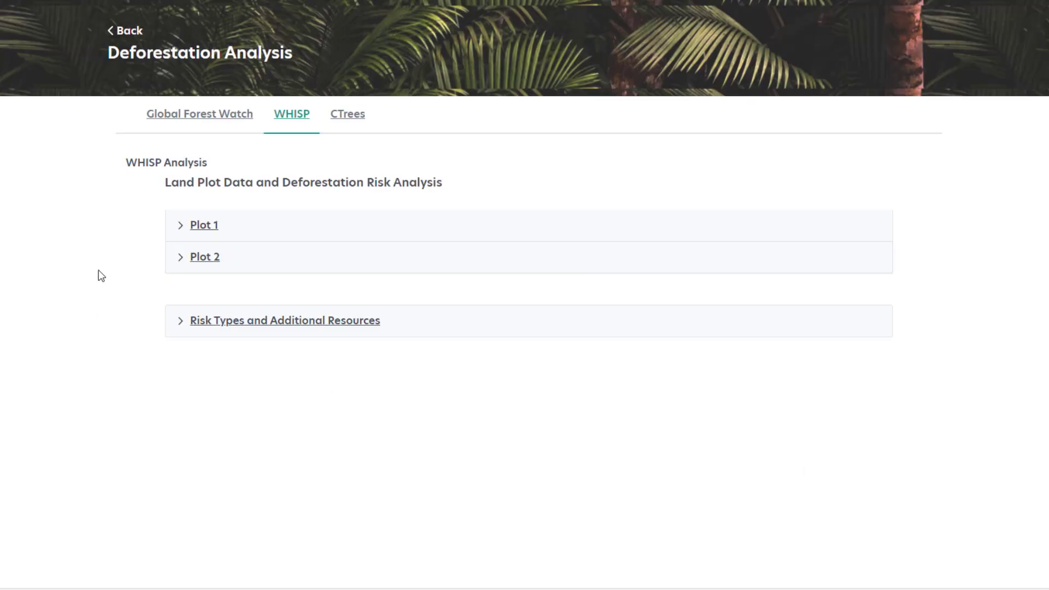
pyautogui.click(182, 225)
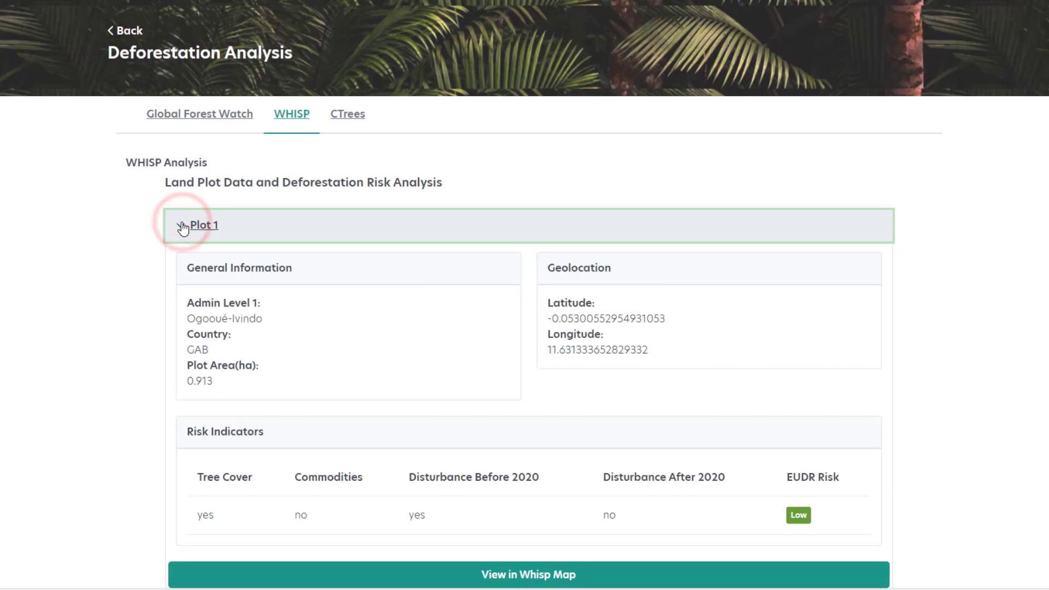
pyautogui.scroll(-1, 184, 229)
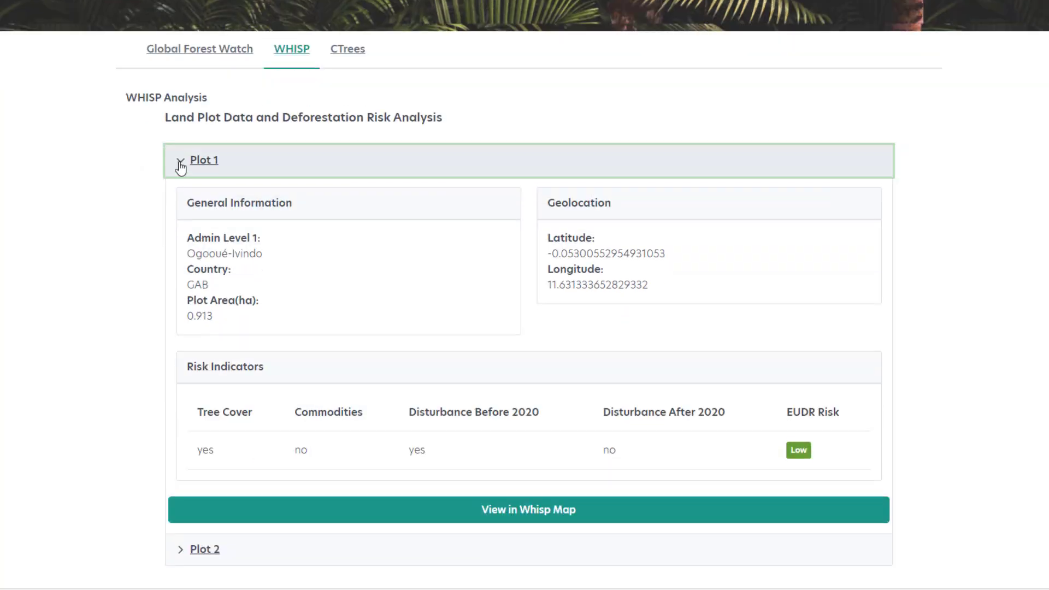
pyautogui.click(181, 162)
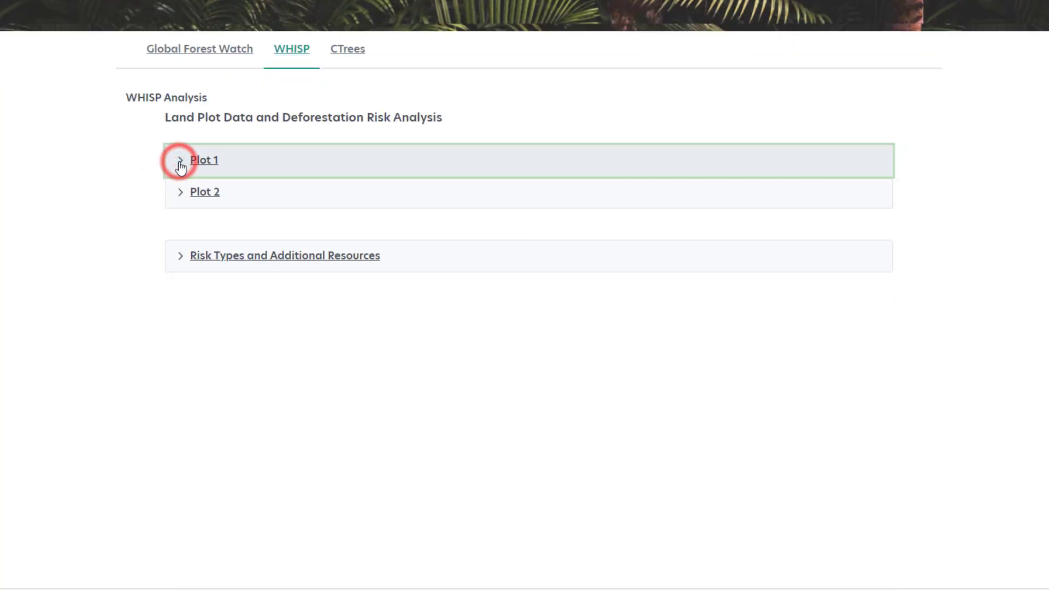
# Review Plot 2's details and risk indicators in the WHISP analysis, along with the risk type definitions and additional resources.
pyautogui.click(181, 194)
pyautogui.scroll(-1, 114, 222)
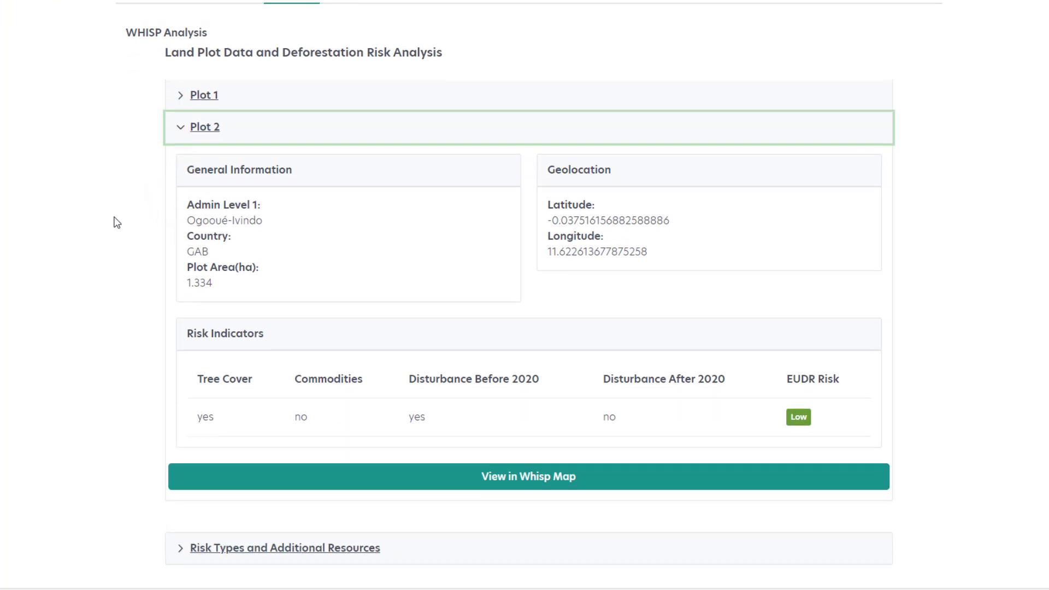
pyautogui.scroll(-2, 115, 237)
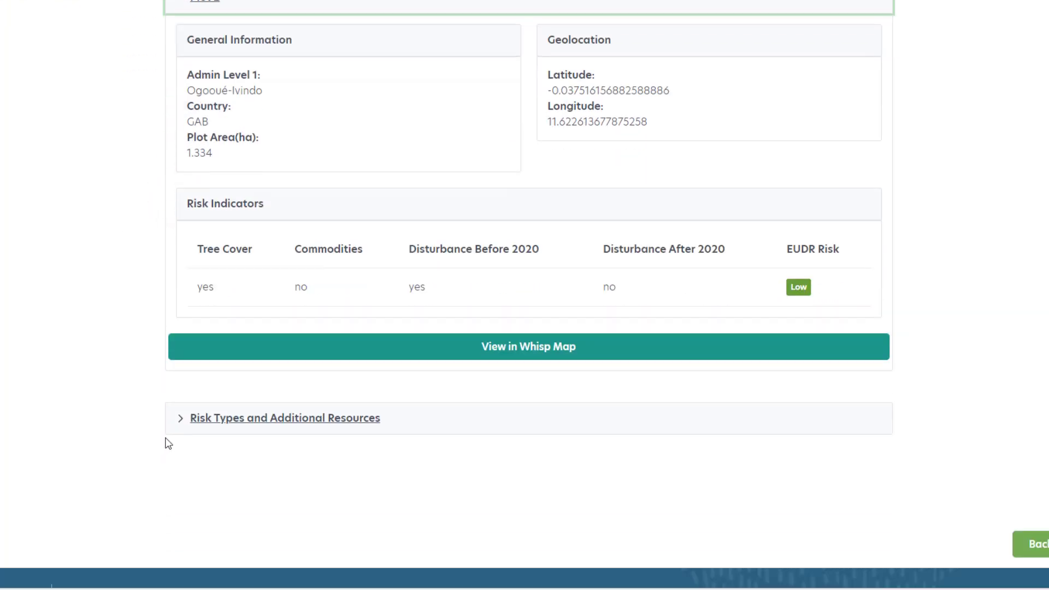
pyautogui.click(183, 421)
pyautogui.scroll(-4, 96, 360)
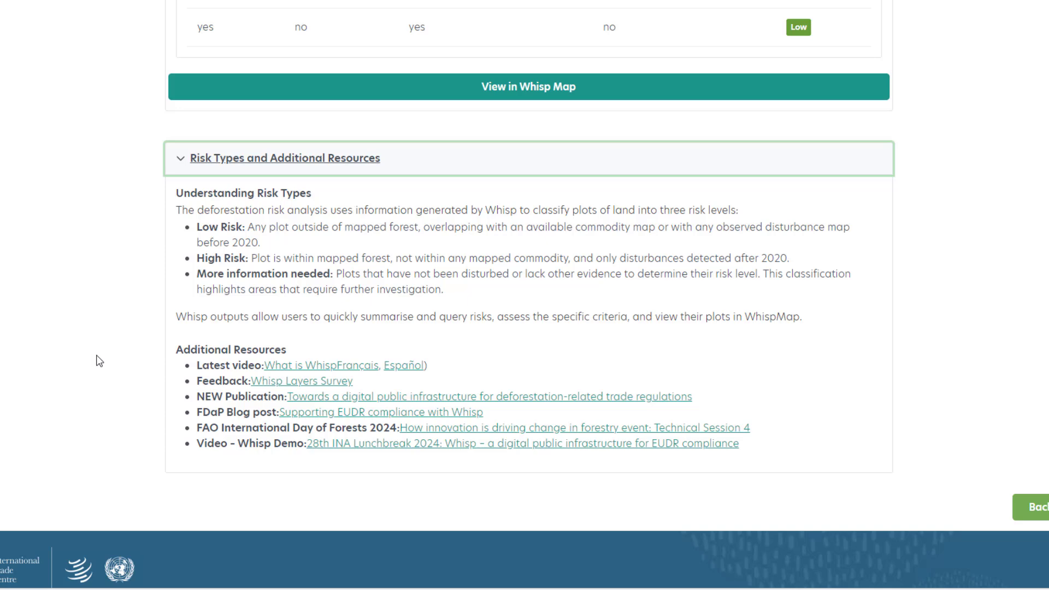
# Open Plot 2 in the Whisp Map and examine the plot's surroundings on satellite imagery at a wider range.
pyautogui.scroll(5, 99, 361)
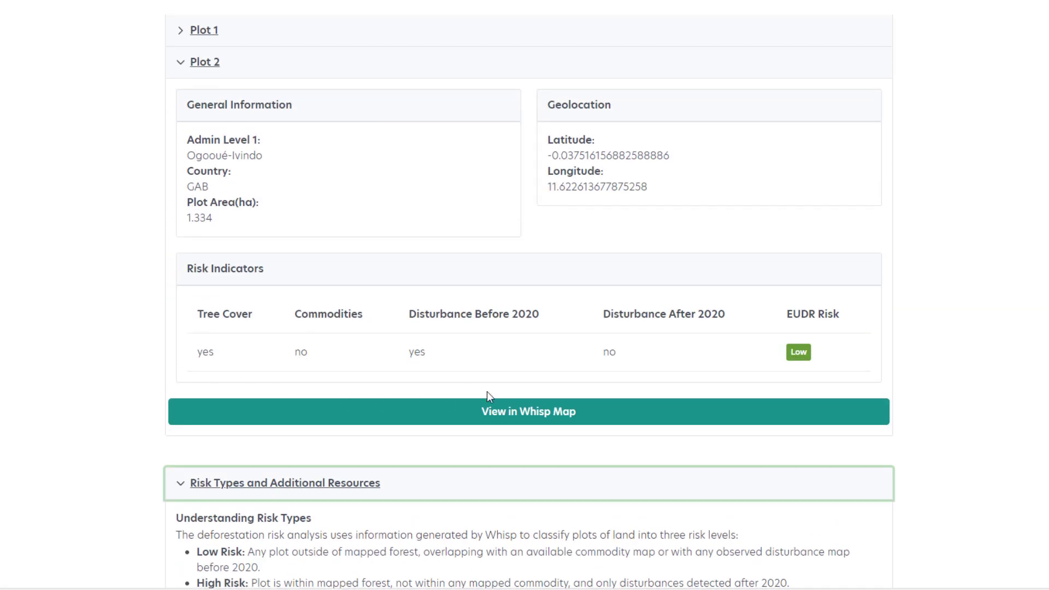
pyautogui.click(508, 414)
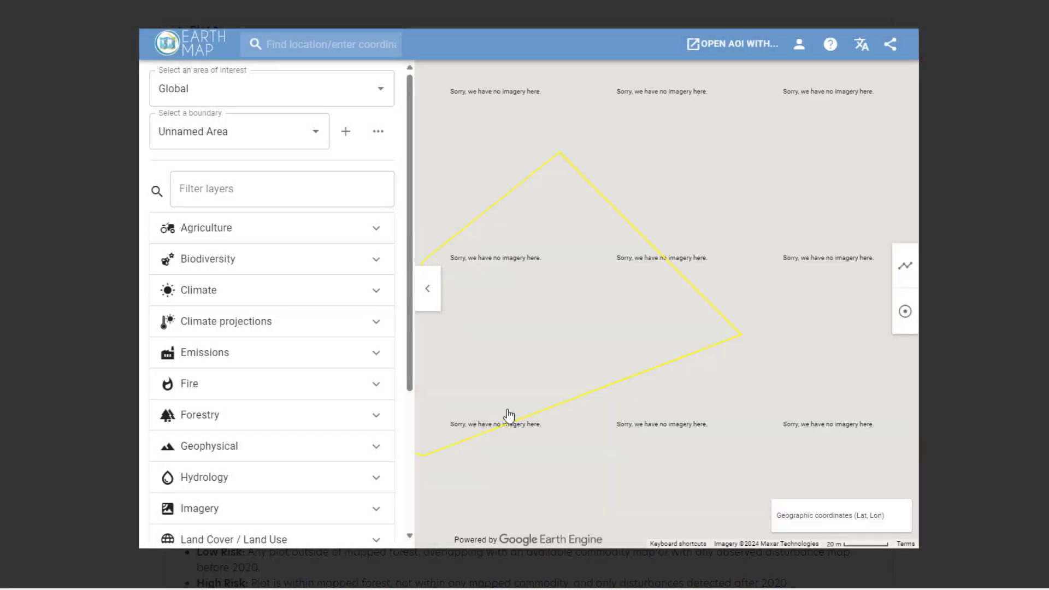
pyautogui.click(498, 382)
pyautogui.scroll(-2, 635, 370)
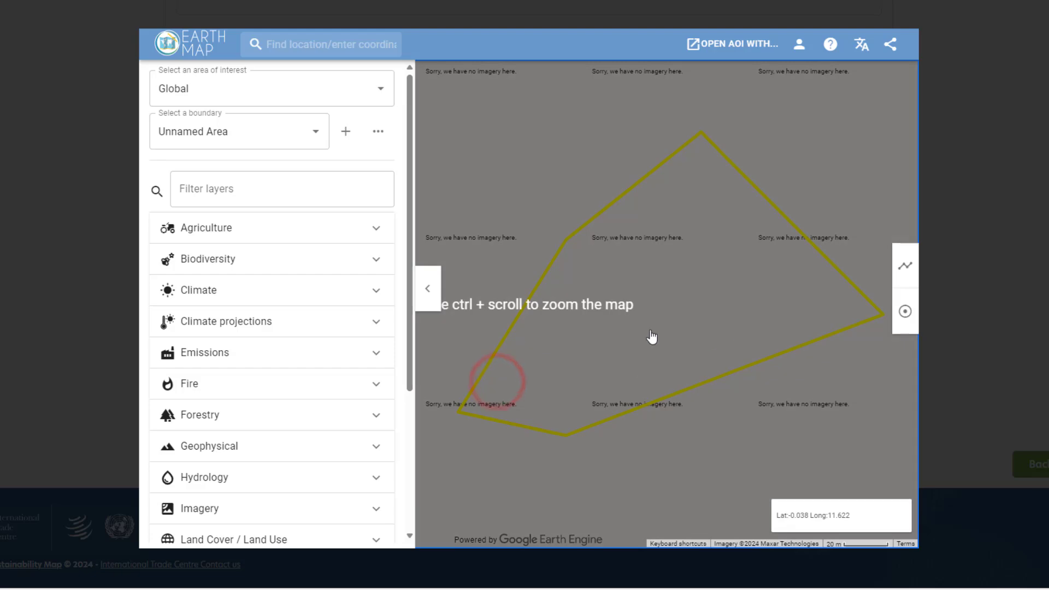
pyautogui.keyDown('ctrl'); pyautogui.scroll(-3, 647, 335); pyautogui.keyUp('ctrl')
pyautogui.keyDown('ctrl'); pyautogui.scroll(-1, 643, 332); pyautogui.keyUp('ctrl')
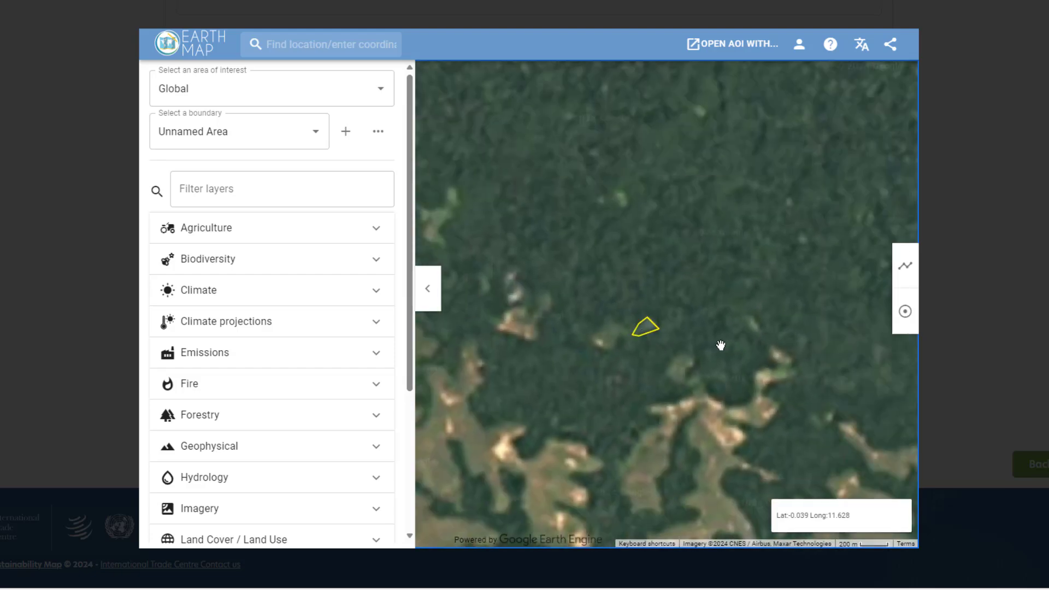
# Show the "JRC - Global forest cover 2020" forestry layer over the plot, and hide it again.
pyautogui.scroll(-4, 363, 389)
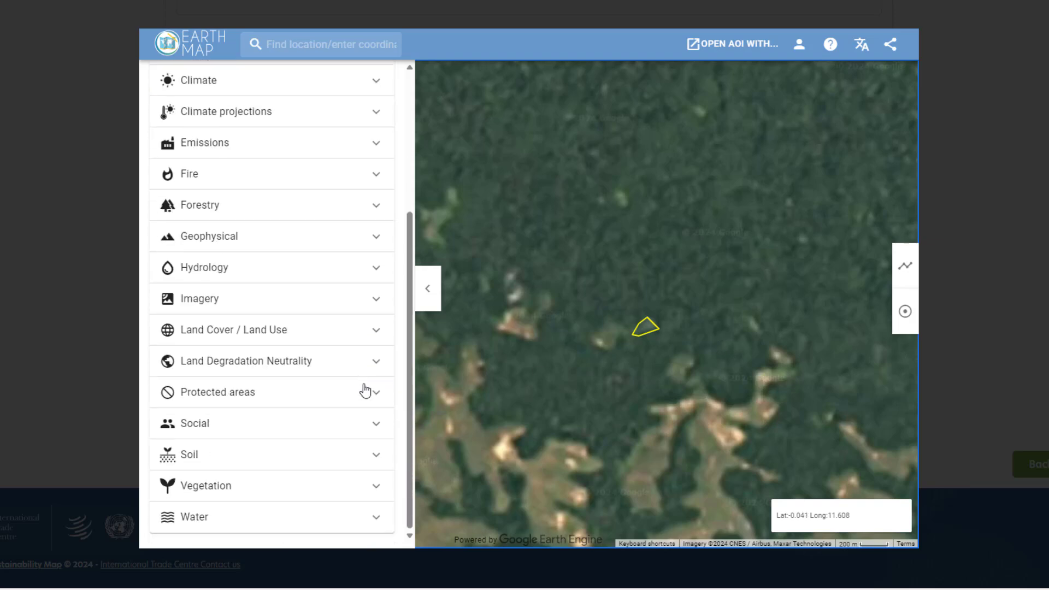
pyautogui.click(377, 205)
pyautogui.scroll(-2, 328, 312)
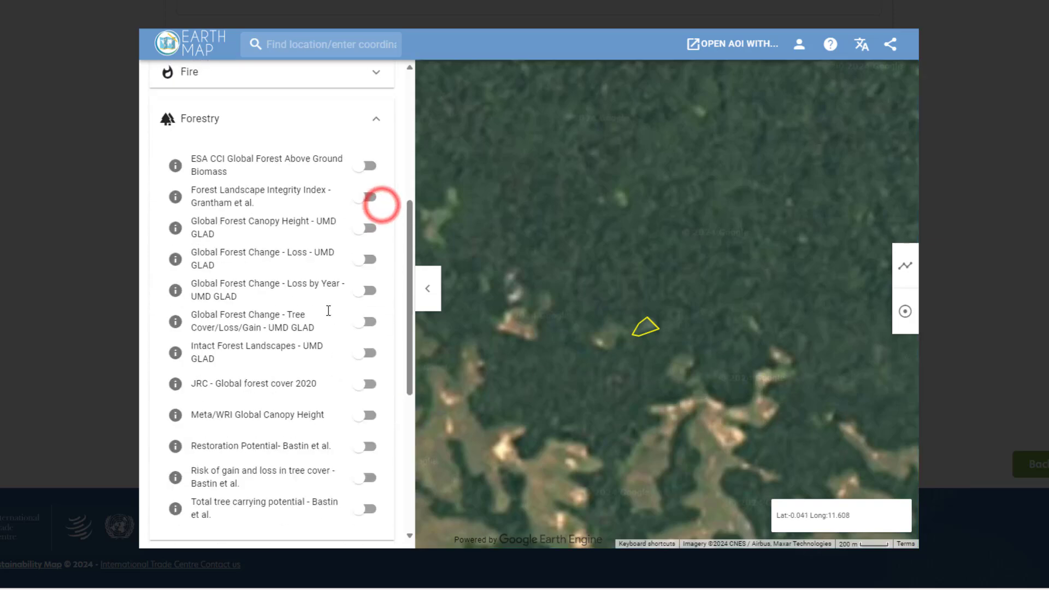
pyautogui.click(358, 361)
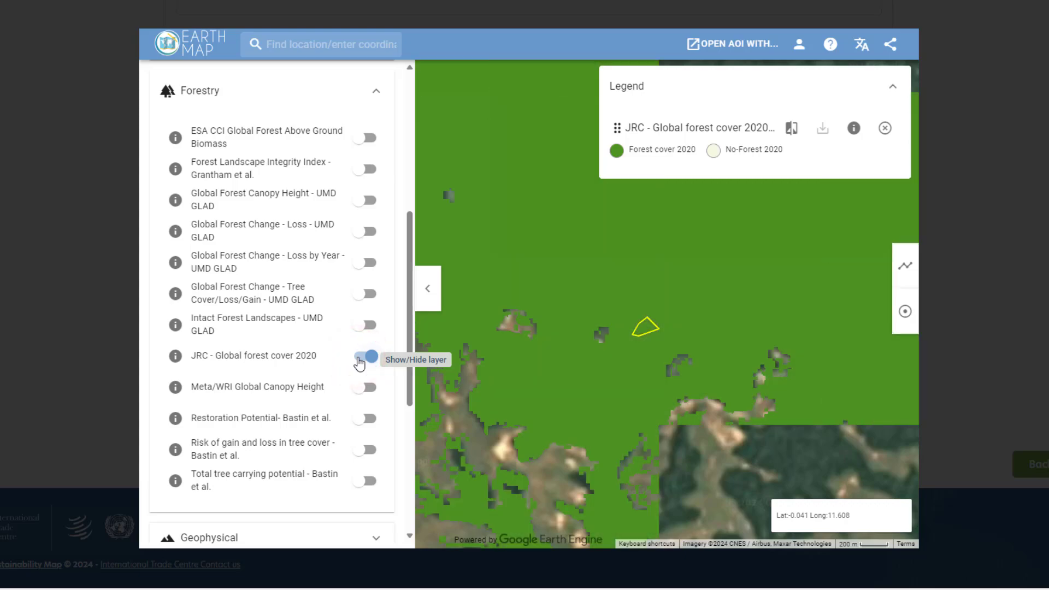
pyautogui.click(361, 358)
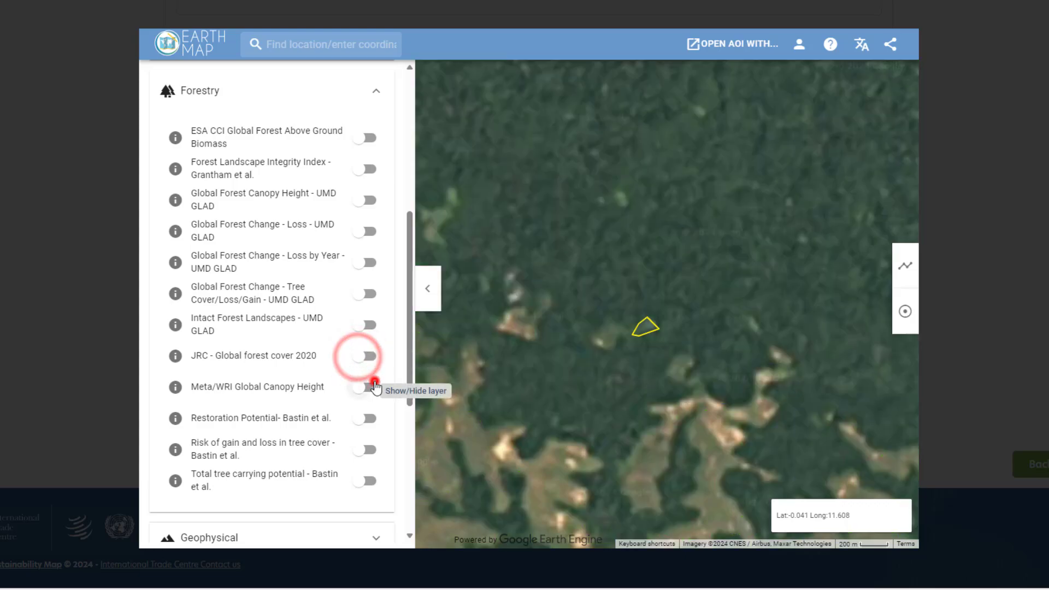
# Show the "Meta/WRI Global Canopy Height" layer and examine the canopy height in and around the plot at close range.
pyautogui.click(371, 388)
pyautogui.scroll(2, 644, 328)
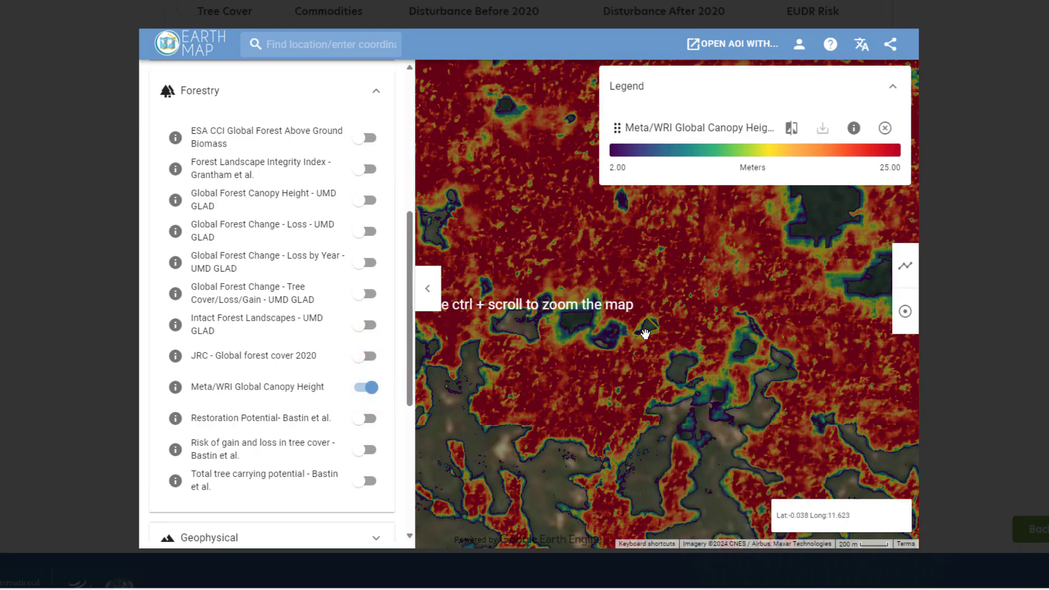
pyautogui.keyDown('ctrl'); pyautogui.scroll(2, 647, 331); pyautogui.keyUp('ctrl')
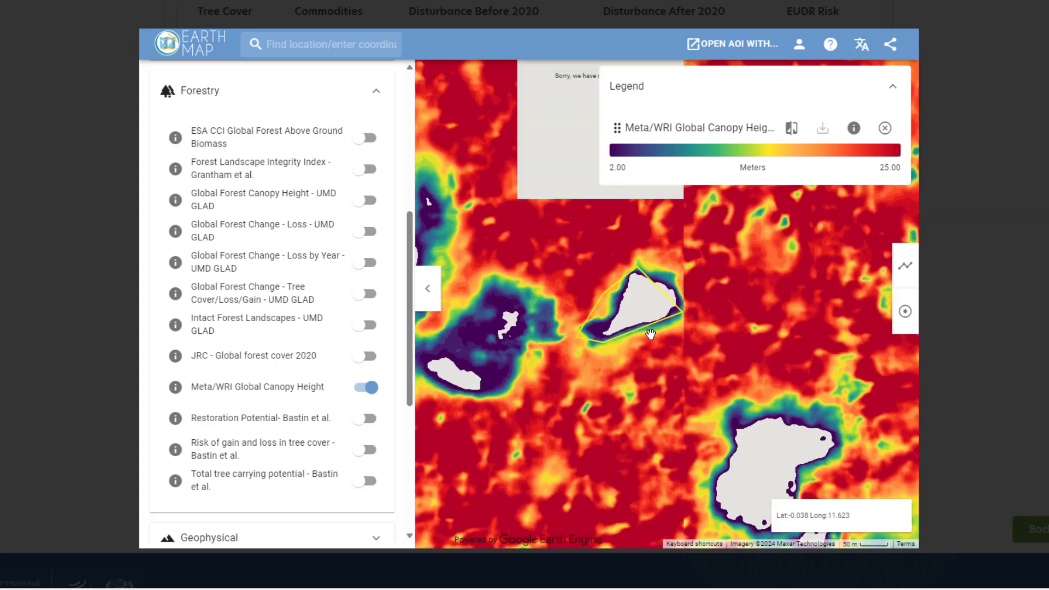
pyautogui.keyDown('ctrl'); pyautogui.scroll(-3, 651, 333); pyautogui.keyUp('ctrl')
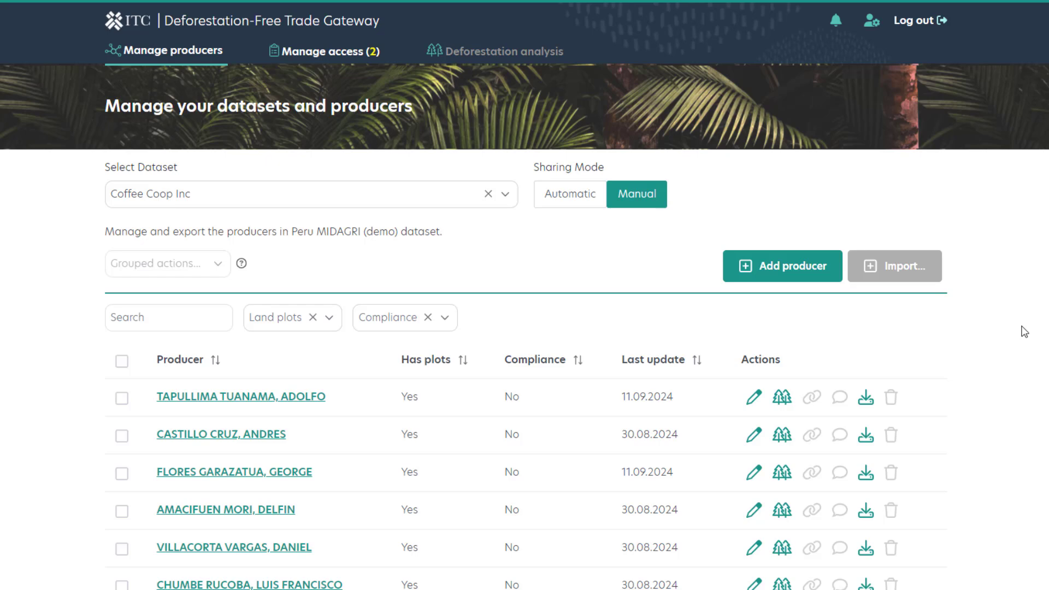
# Open the first listed producer's profile, review its details, plot, certifications and resources, and return to the producers list.
pyautogui.scroll(-4, 1025, 331)
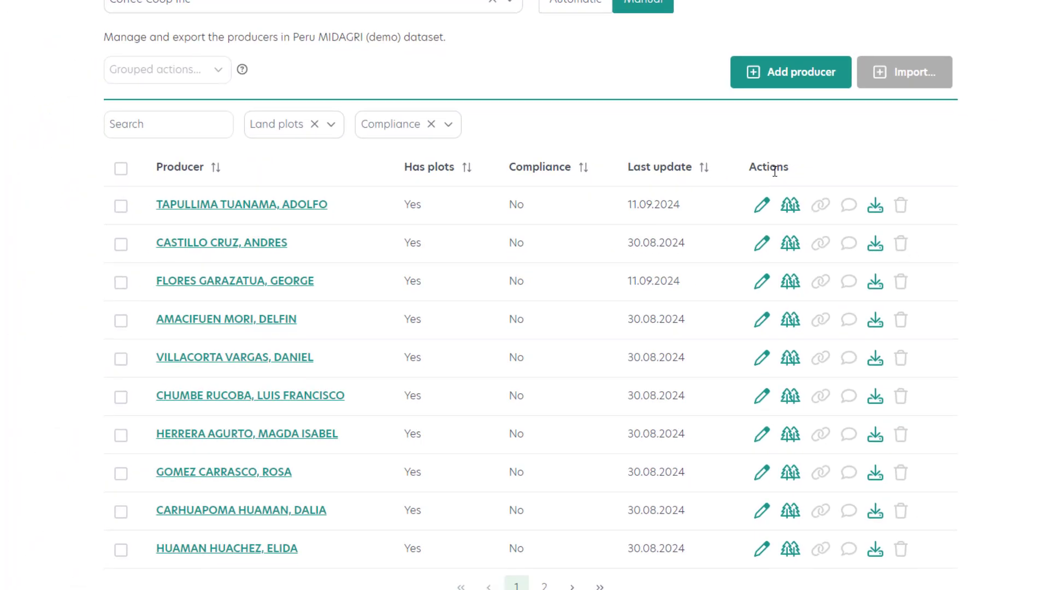
pyautogui.click(763, 208)
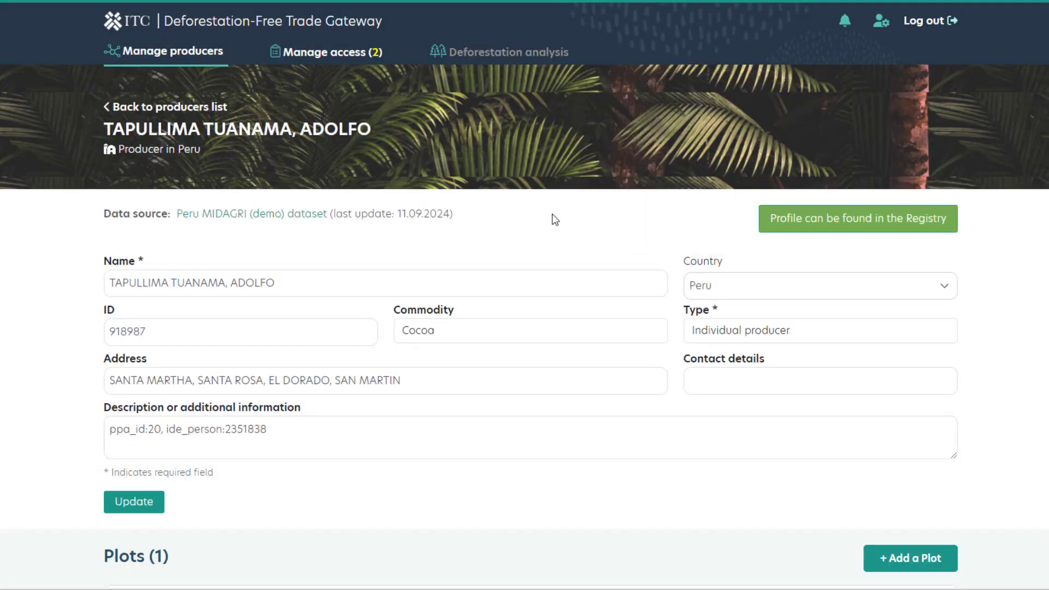
pyautogui.scroll(-3, 556, 219)
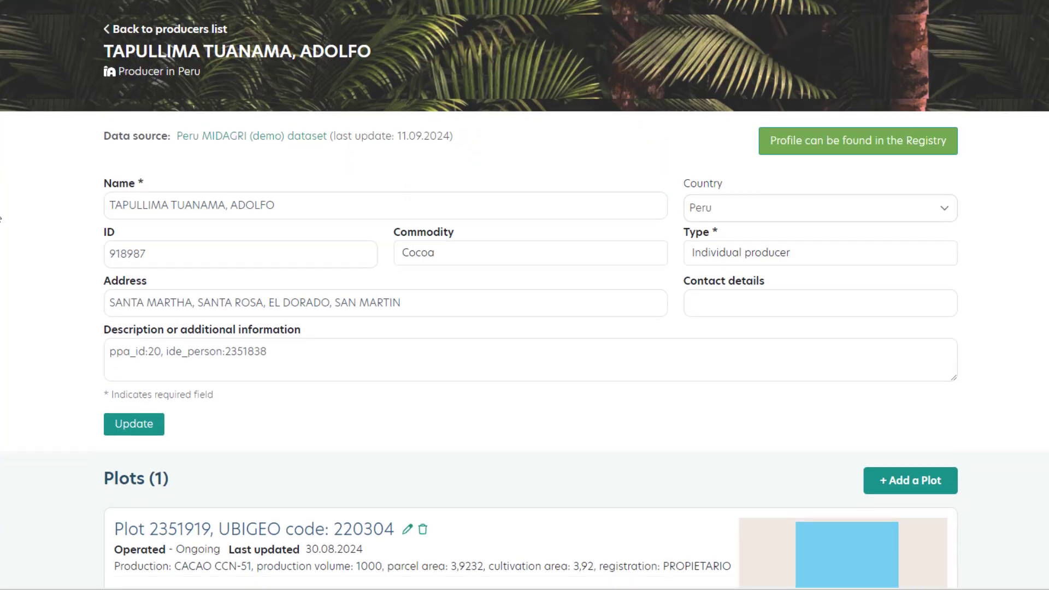
pyautogui.scroll(-2, 1, 219)
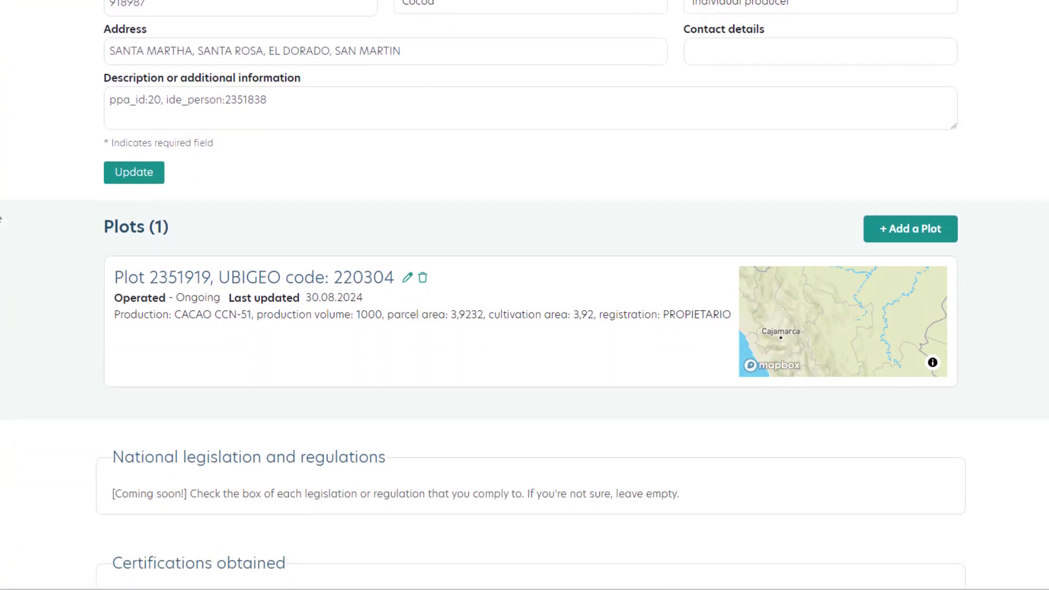
pyautogui.scroll(-1, 1, 220)
pyautogui.scroll(-4, 1, 219)
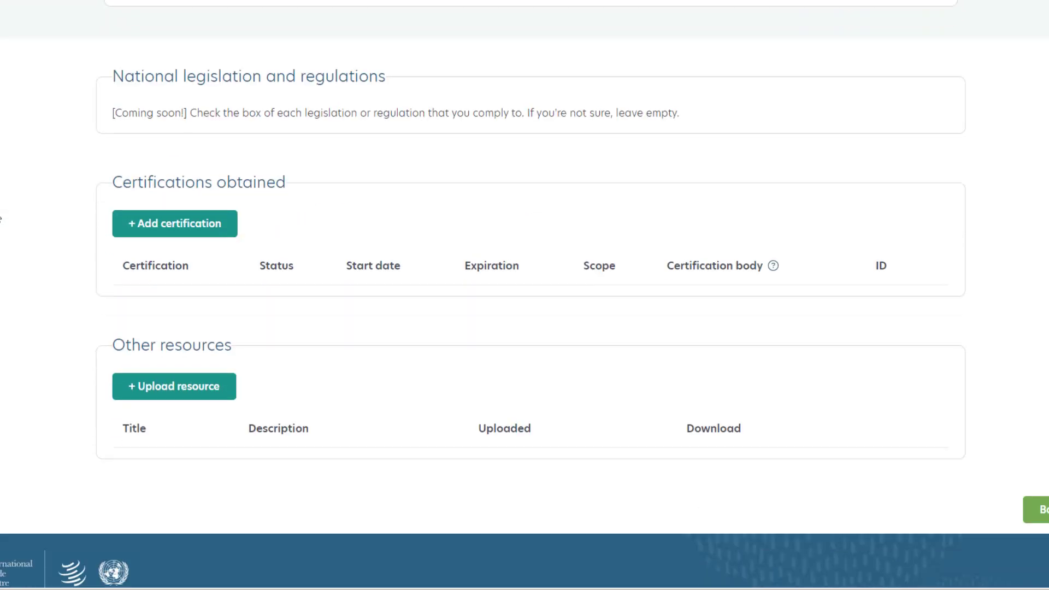
pyautogui.scroll(10, 1, 218)
pyautogui.click(136, 106)
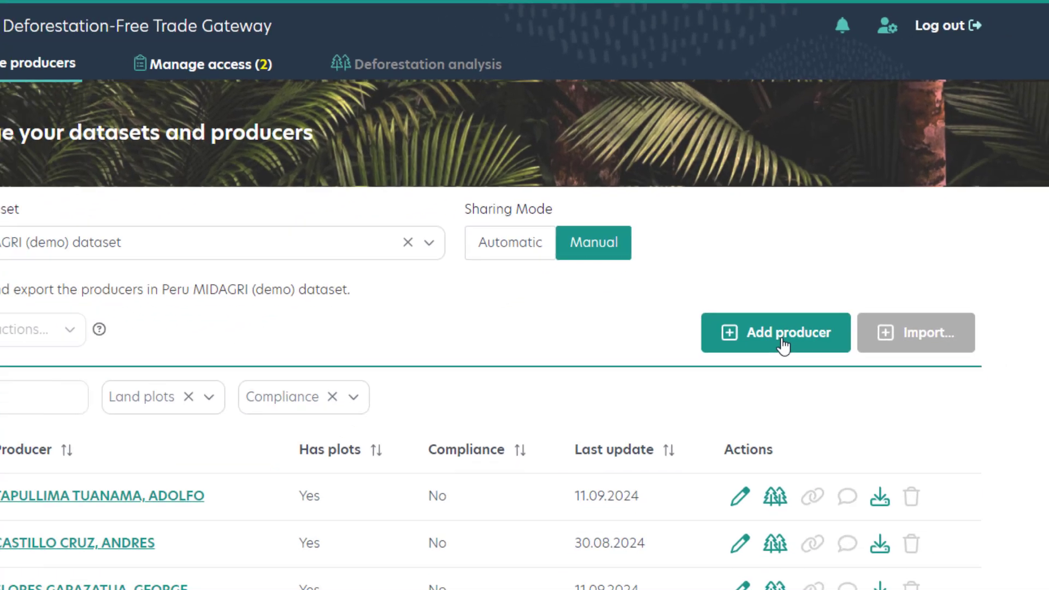
# Open a blank new-producer form, review its general, plot, certification and resource sections, and return to the producers list.
pyautogui.click(794, 273)
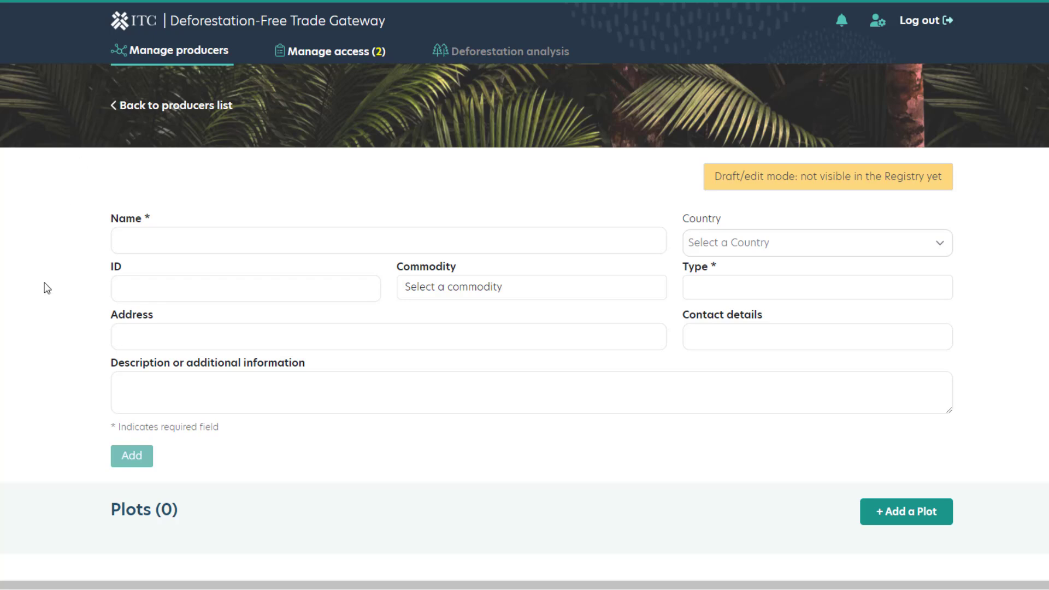
pyautogui.scroll(-3, 28, 376)
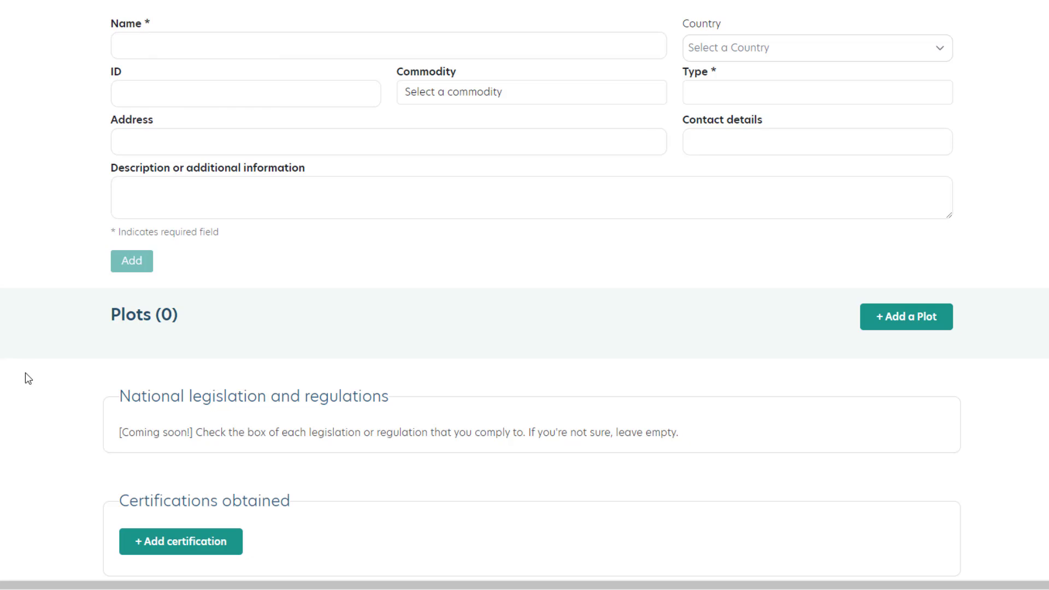
pyautogui.scroll(-3, 28, 378)
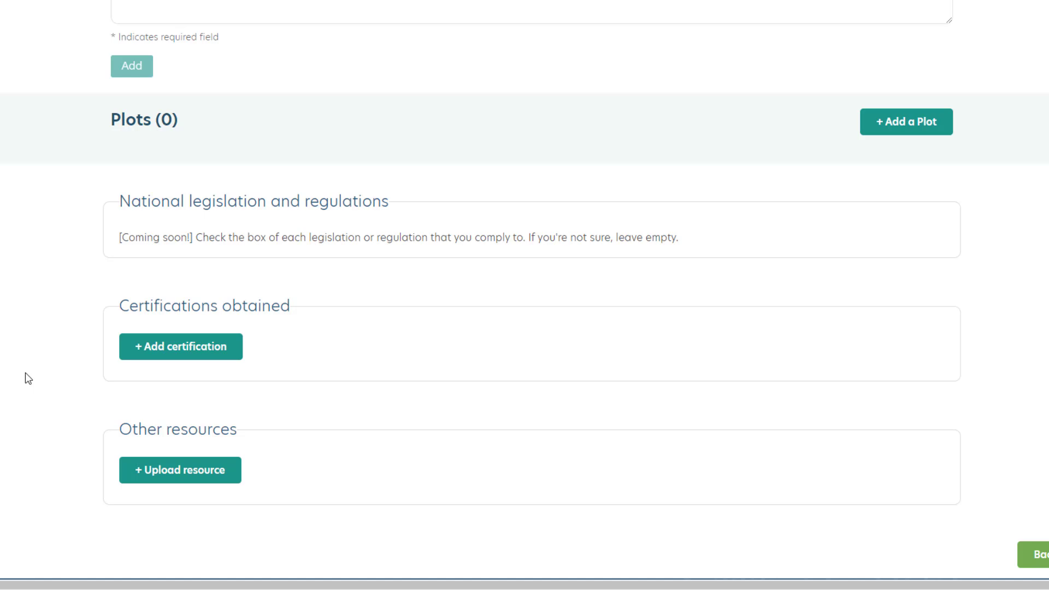
pyautogui.scroll(10, 28, 378)
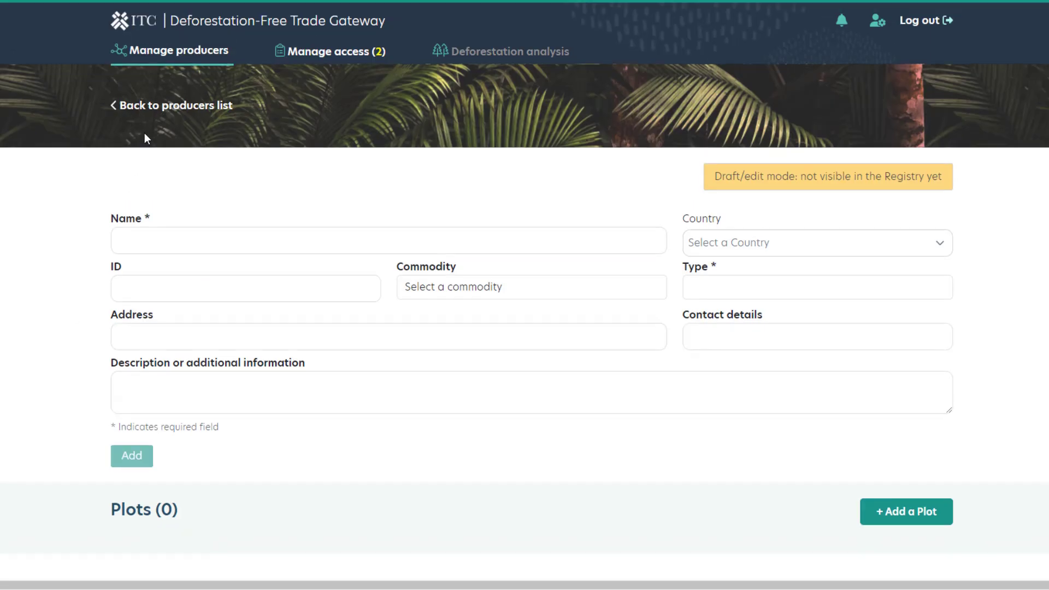
pyautogui.click(157, 107)
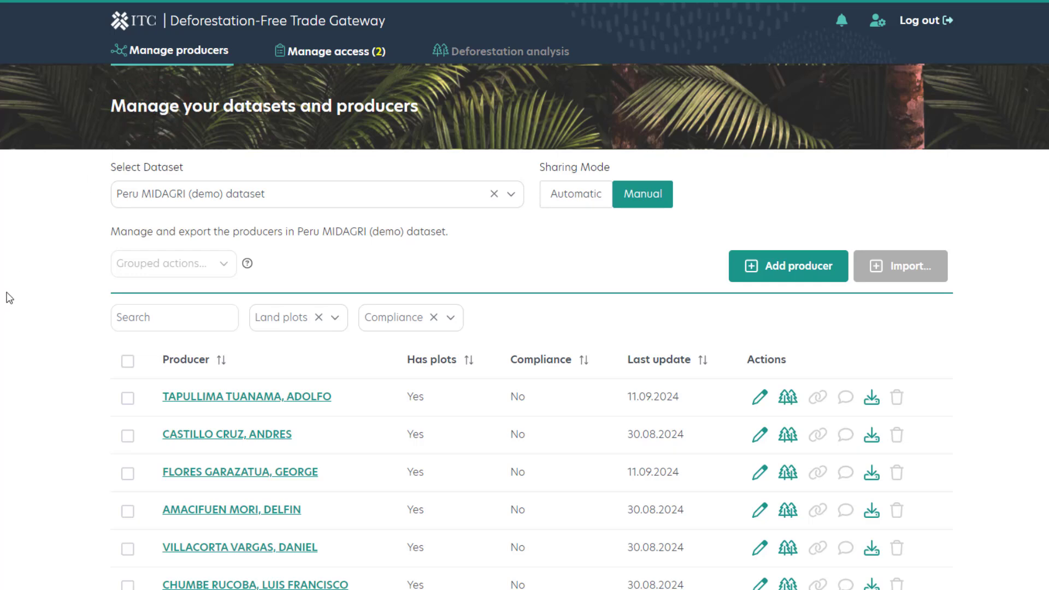
# Select the first four producers in the Peru MIDAGRI (demo) dataset.
pyautogui.scroll(-2, 81, 357)
pyautogui.click(129, 334)
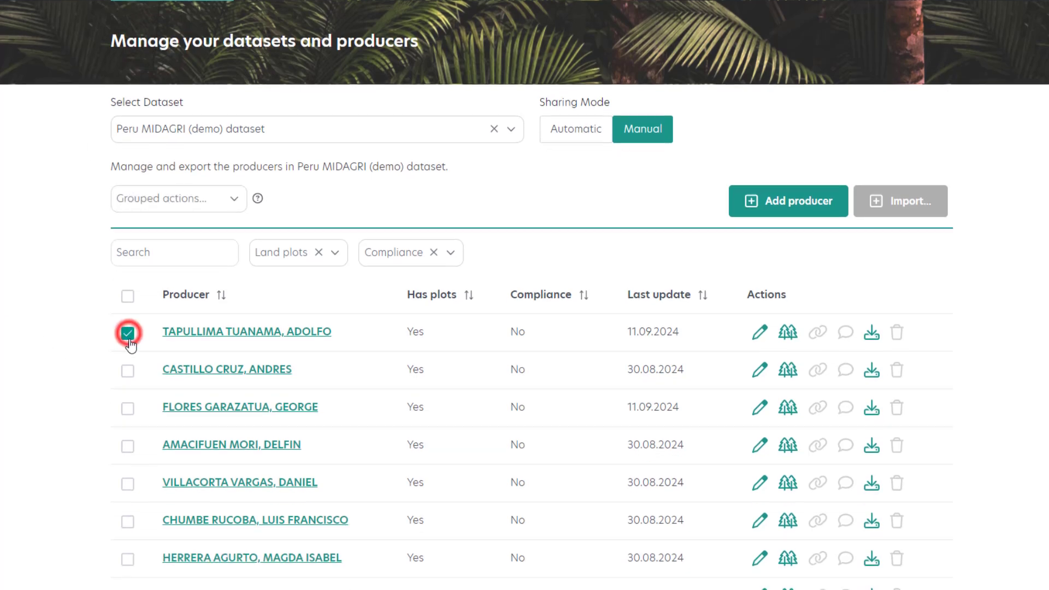
pyautogui.click(129, 372)
pyautogui.click(129, 411)
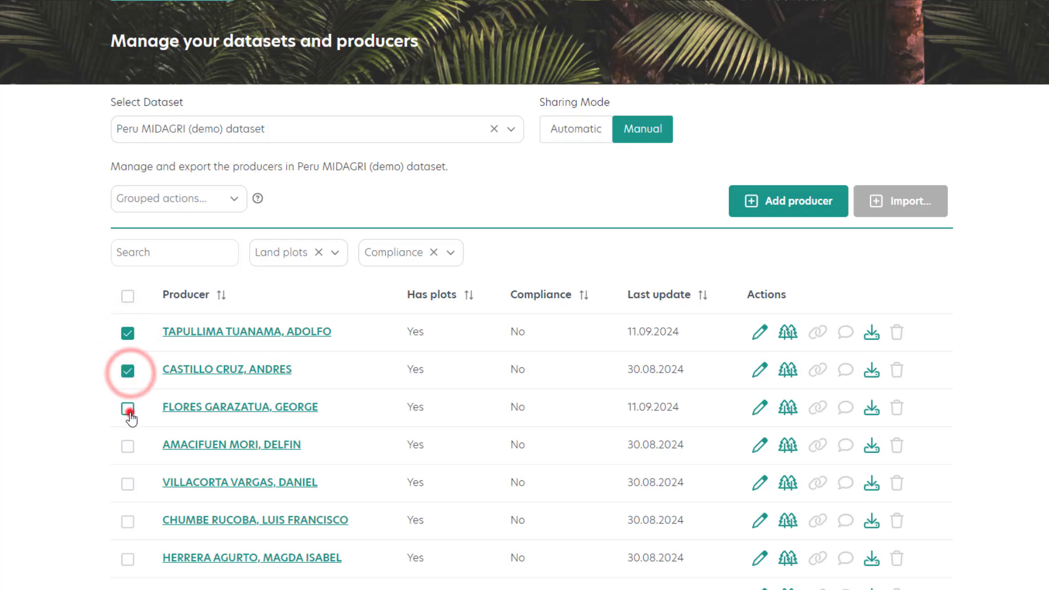
pyautogui.click(127, 446)
pyautogui.scroll(2, 129, 450)
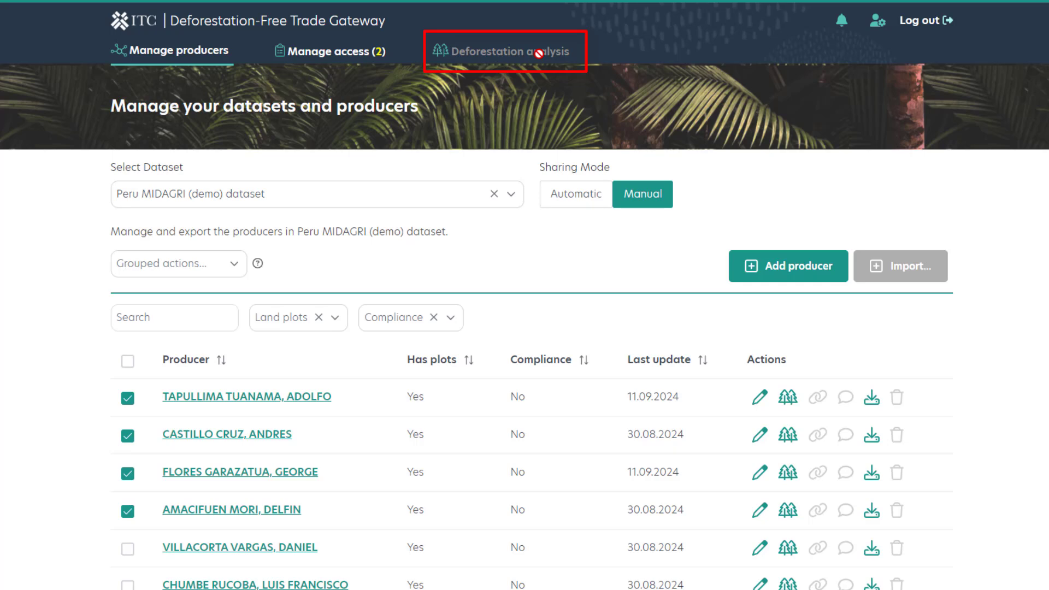
# Deselect the four selected producers in the list.
pyautogui.click(127, 398)
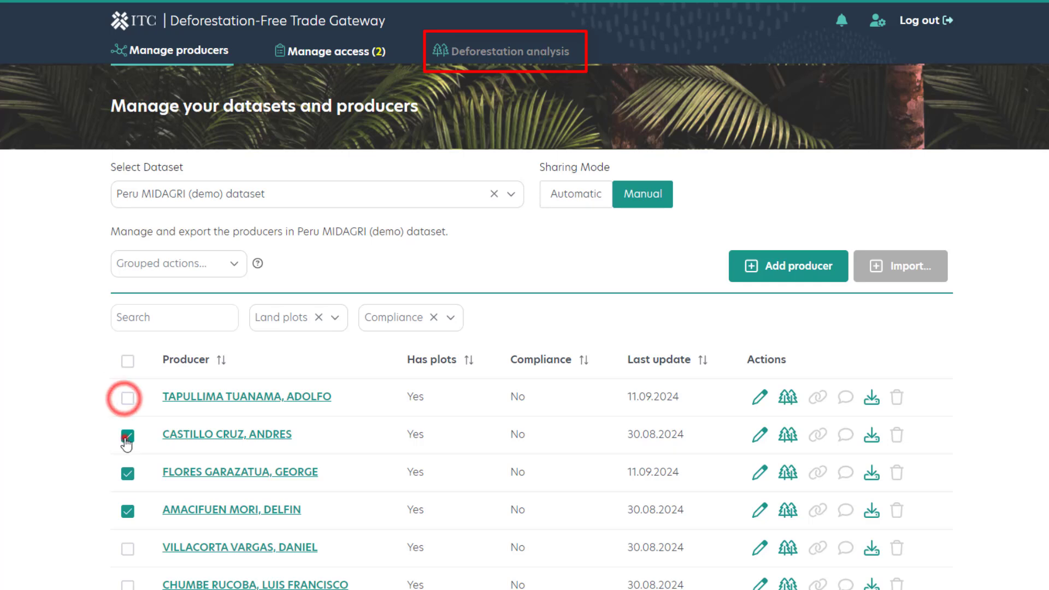
pyautogui.click(127, 436)
pyautogui.click(127, 473)
pyautogui.click(127, 511)
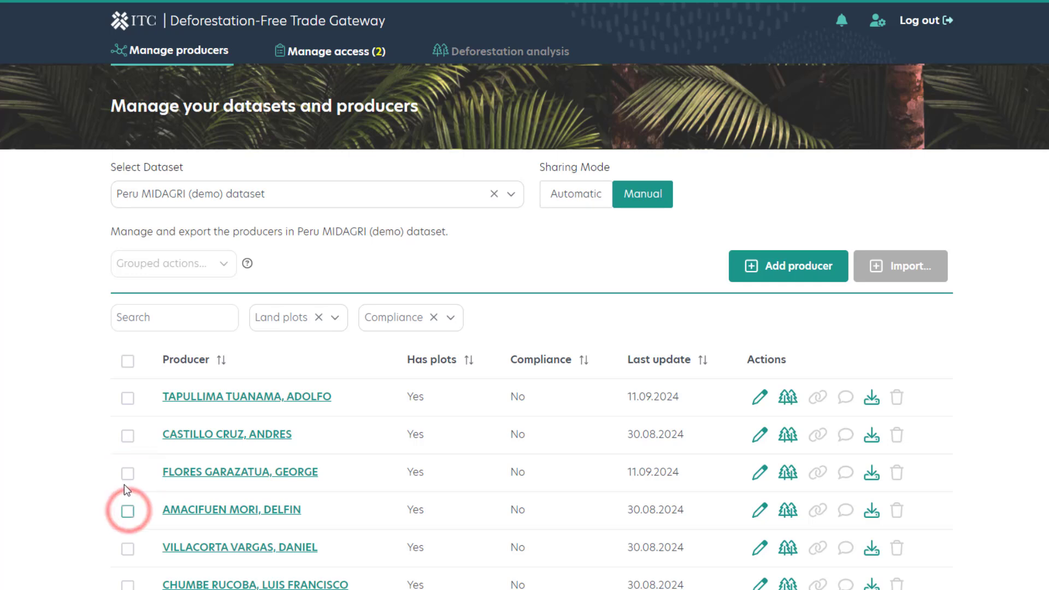
# View the second listed producer's plot in the Global Forest Watch deforestation analysis at a wider range, and return to the producers list.
pyautogui.click(791, 442)
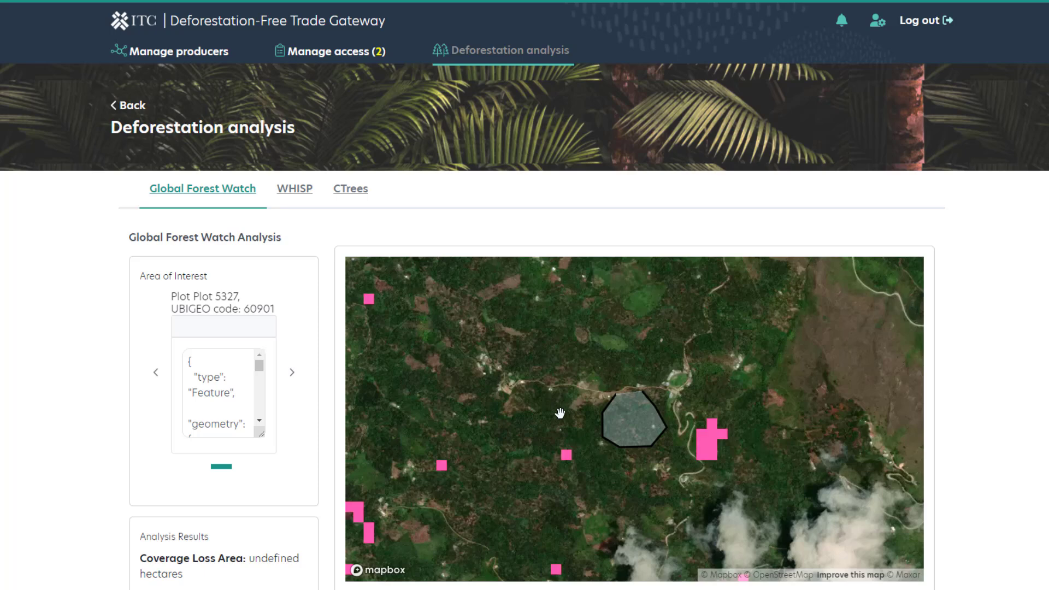
pyautogui.scroll(-3, 560, 414)
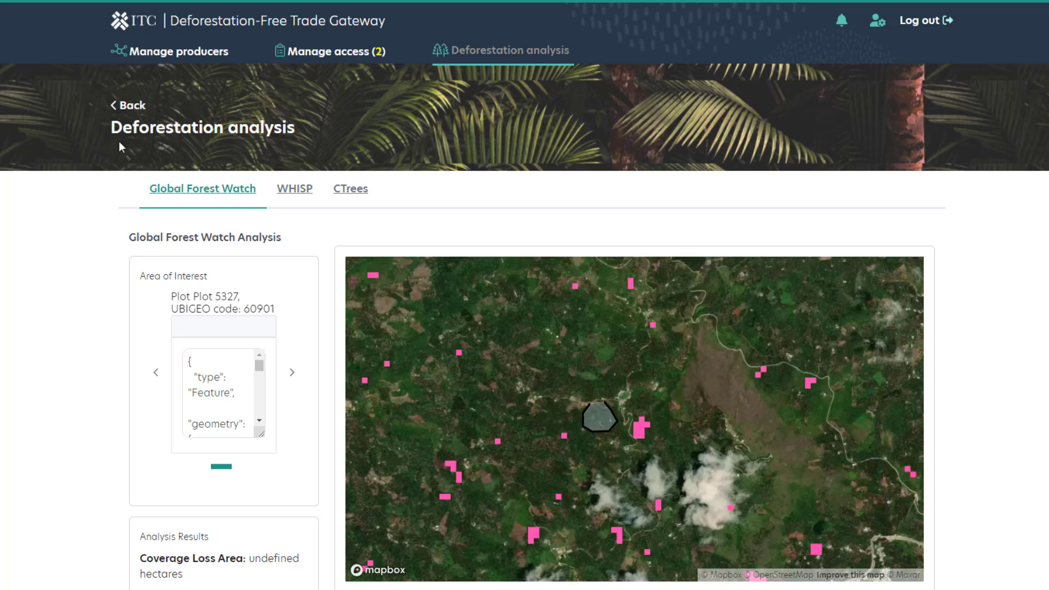
pyautogui.click(121, 105)
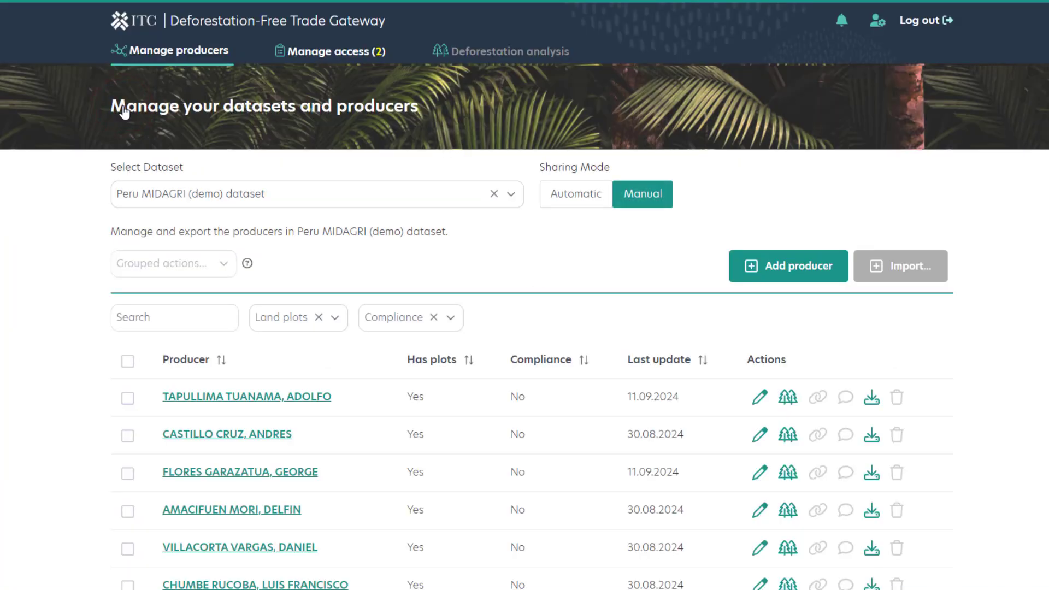
# Select the first five producers in the Peru MIDAGRI (demo) dataset.
pyautogui.scroll(-2, 19, 286)
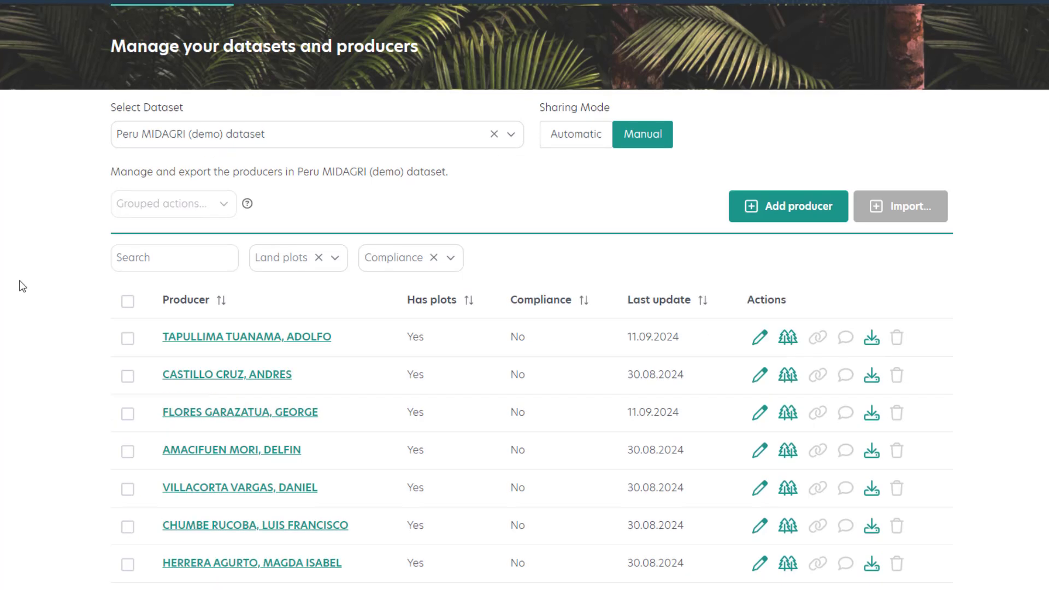
pyautogui.click(128, 268)
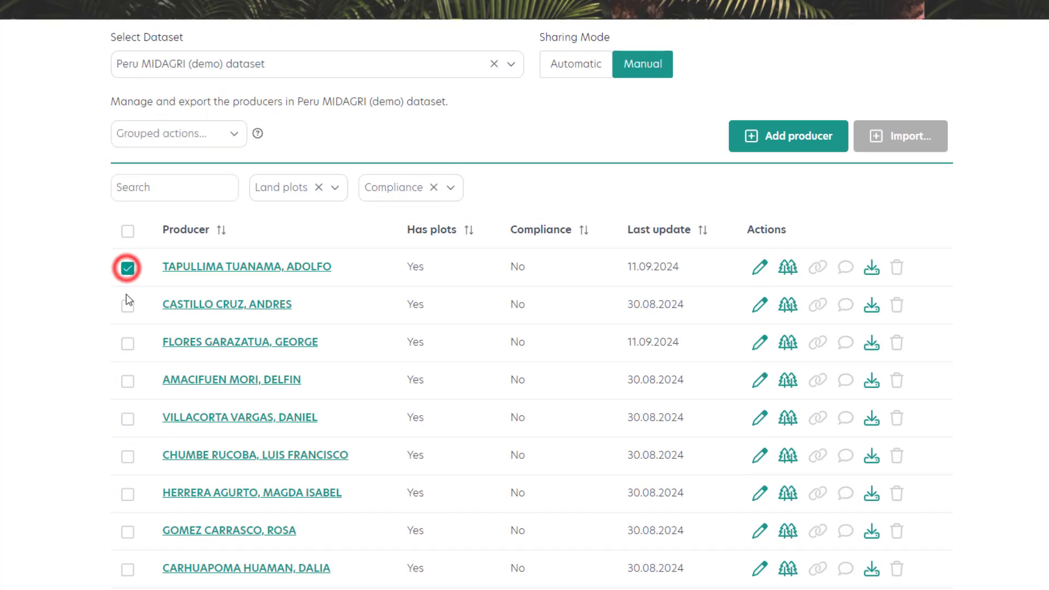
pyautogui.click(127, 306)
pyautogui.click(128, 344)
pyautogui.click(128, 381)
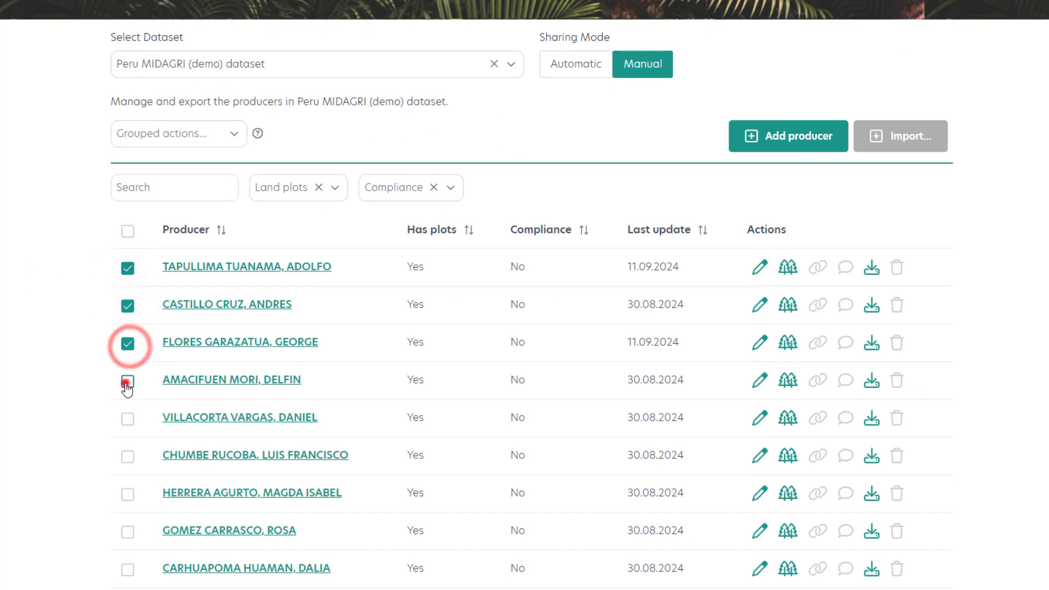
pyautogui.click(126, 419)
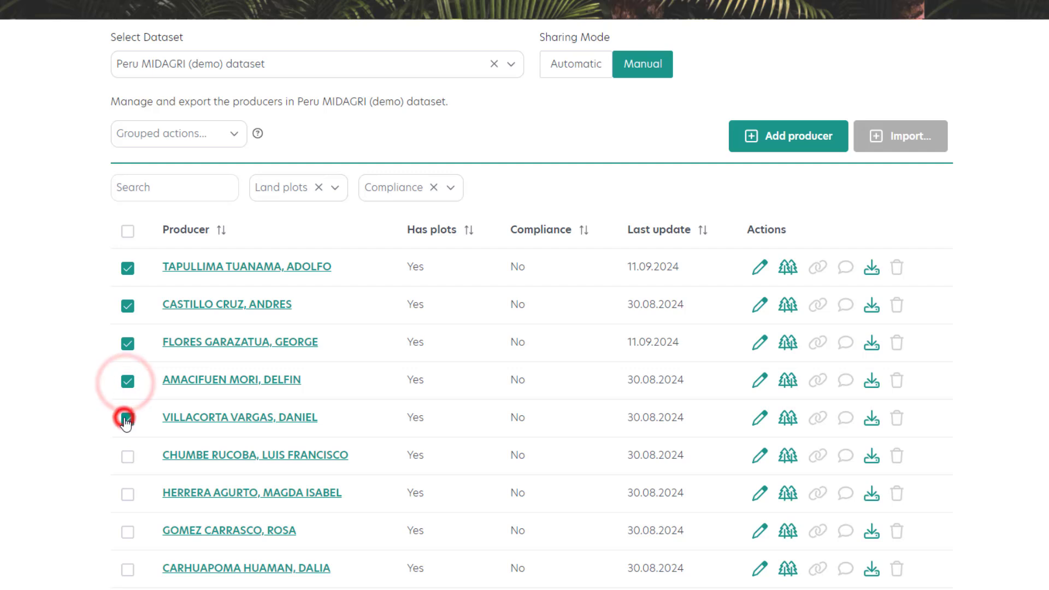
# Download the EUDR IS compatible data of the five selected producers under the file name "Download list".
pyautogui.click(228, 137)
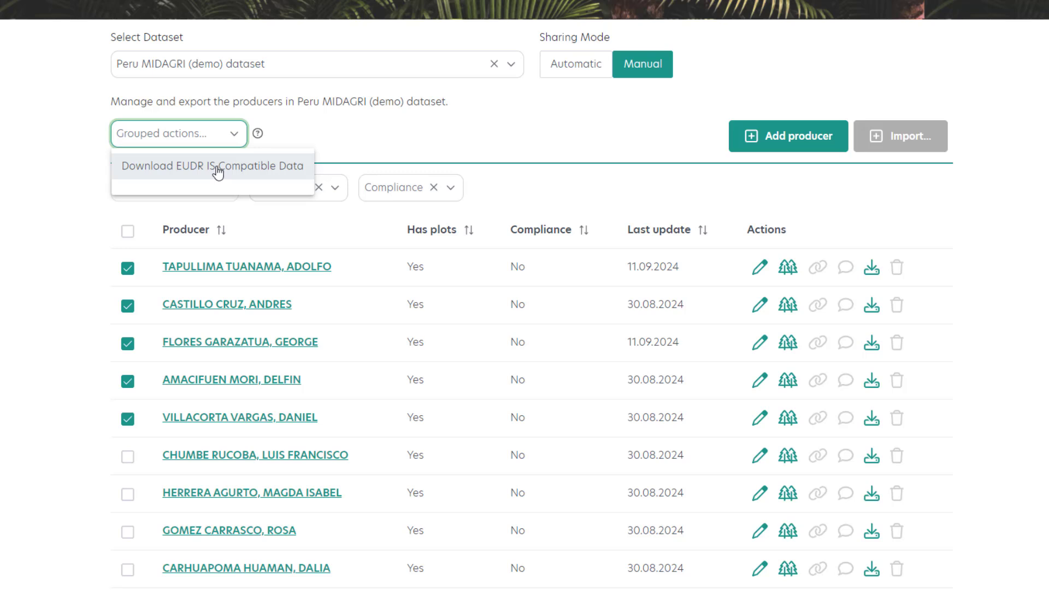
pyautogui.click(218, 172)
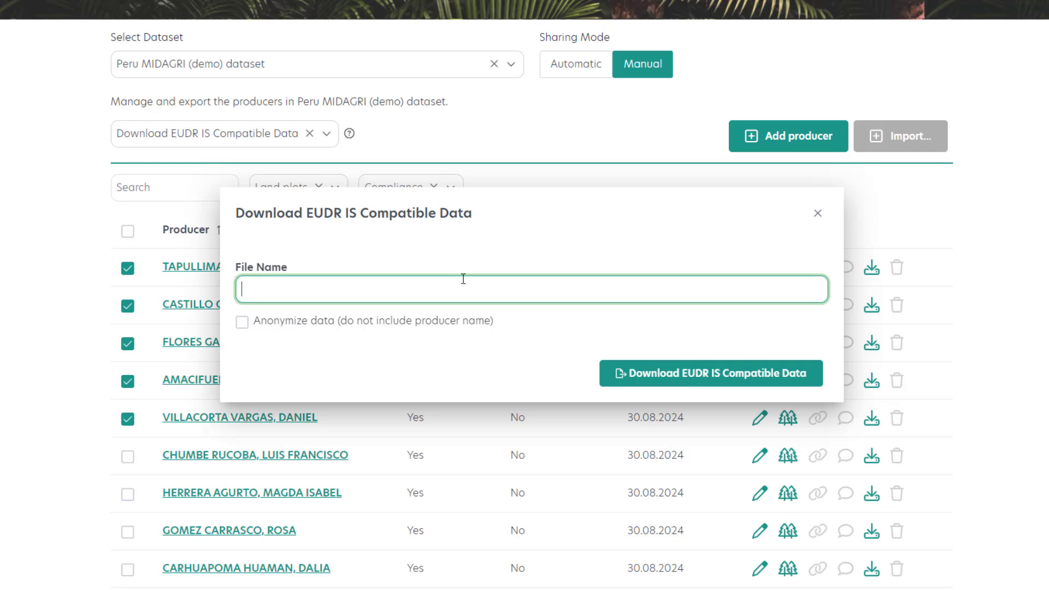
pyautogui.write('Download list')
pyautogui.click(706, 376)
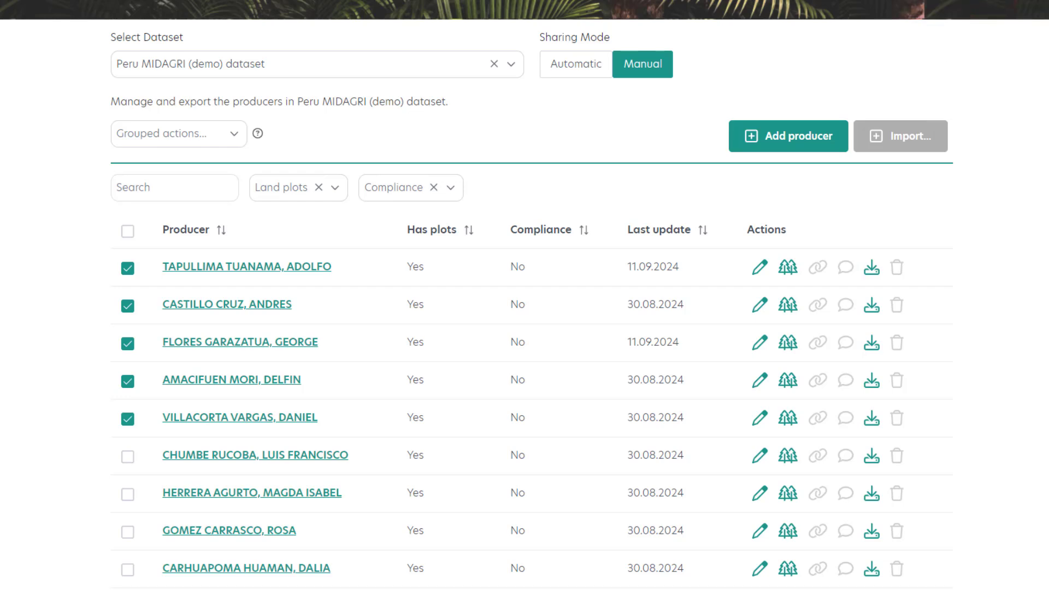
# Examine the producer name, production place, country and plot coordinates in Download list.json, and close the file.
pyautogui.moveTo(1048, 126); pyautogui.dragTo(662, 37)
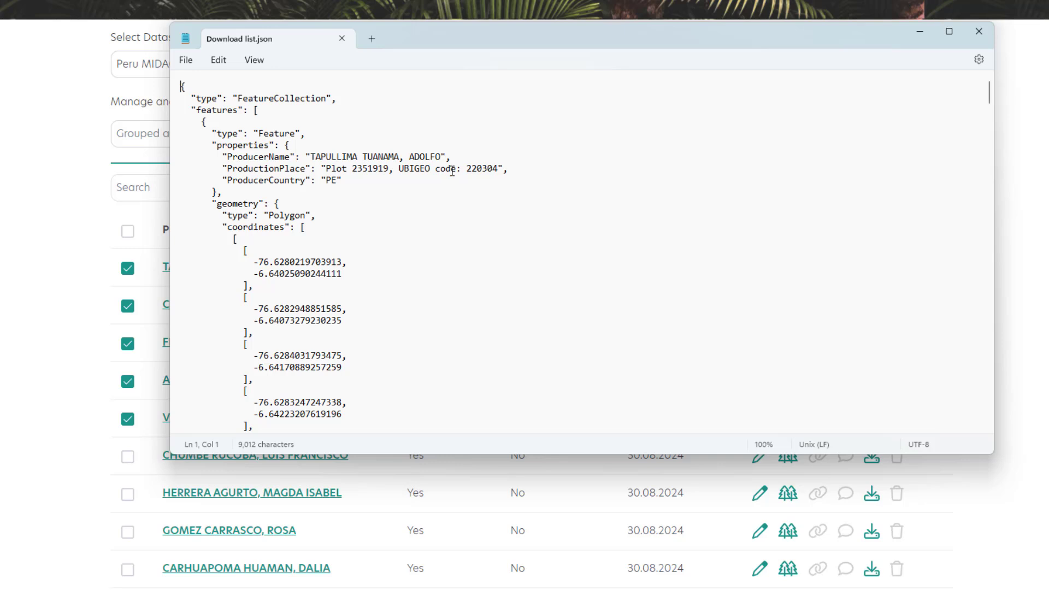
pyautogui.moveTo(341, 157); pyautogui.dragTo(428, 160)
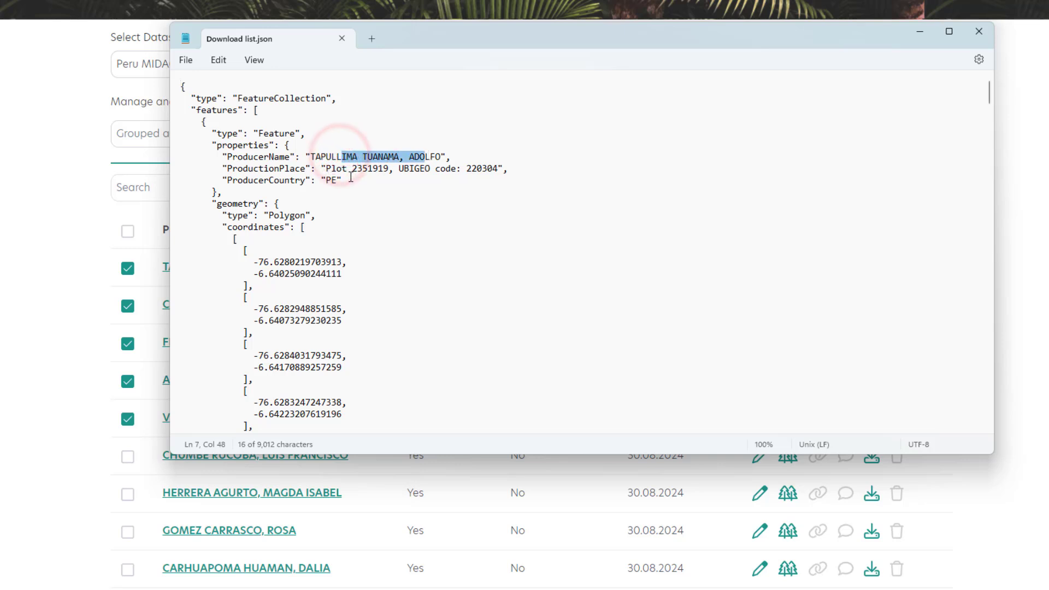
pyautogui.moveTo(349, 169); pyautogui.dragTo(429, 170)
pyautogui.click(329, 181)
pyautogui.doubleClick(329, 181)
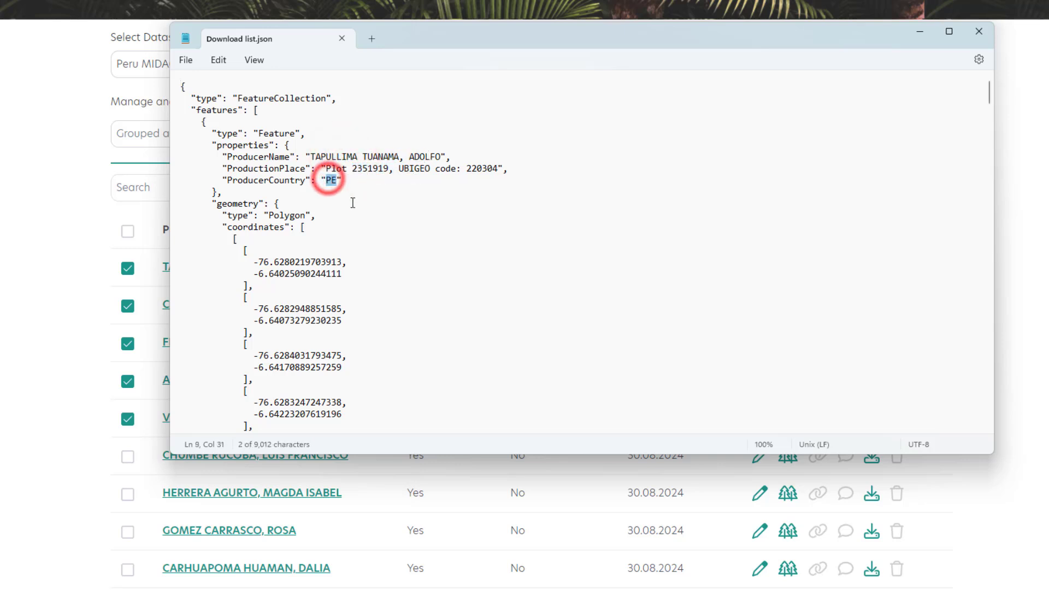
pyautogui.scroll(-6, 362, 222)
pyautogui.scroll(-12, 362, 222)
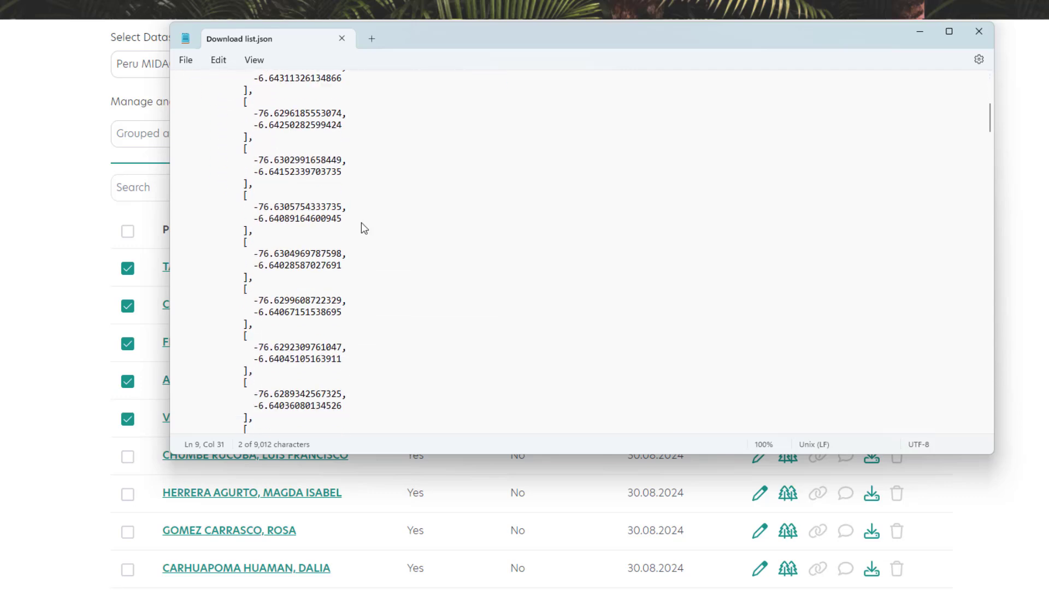
pyautogui.scroll(-15, 362, 222)
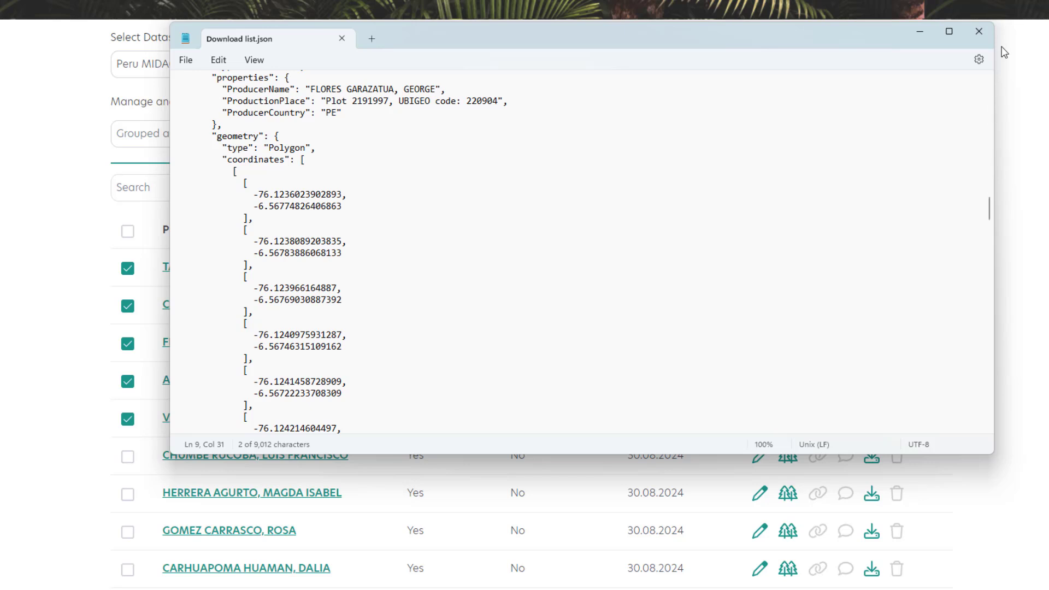
pyautogui.click(971, 31)
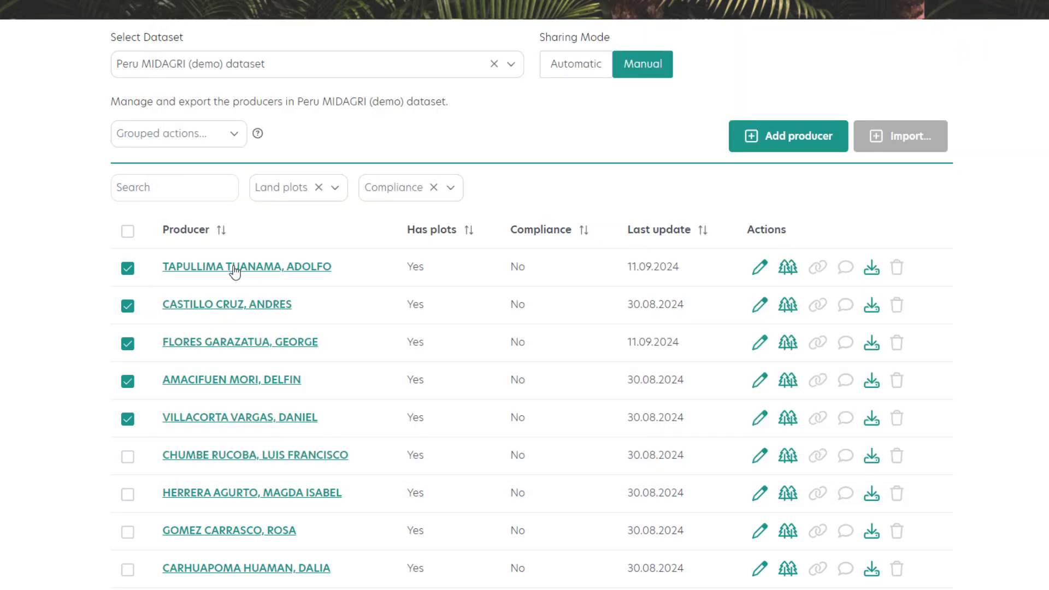
# Deselect the five selected producers in the dataset.
pyautogui.click(128, 268)
pyautogui.click(127, 306)
pyautogui.click(127, 343)
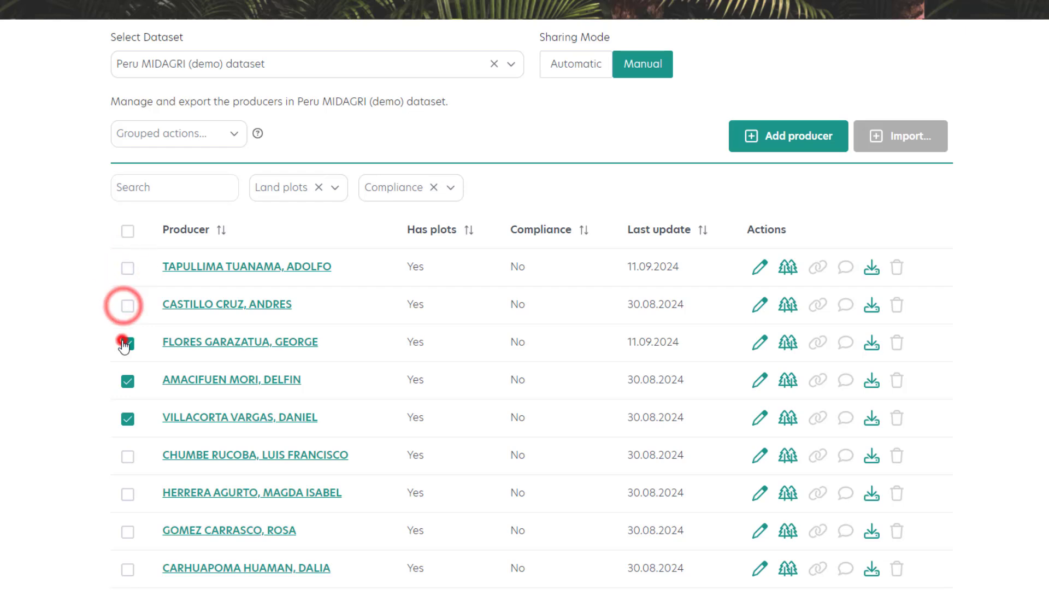
pyautogui.click(127, 381)
pyautogui.click(126, 419)
pyautogui.scroll(3, 53, 363)
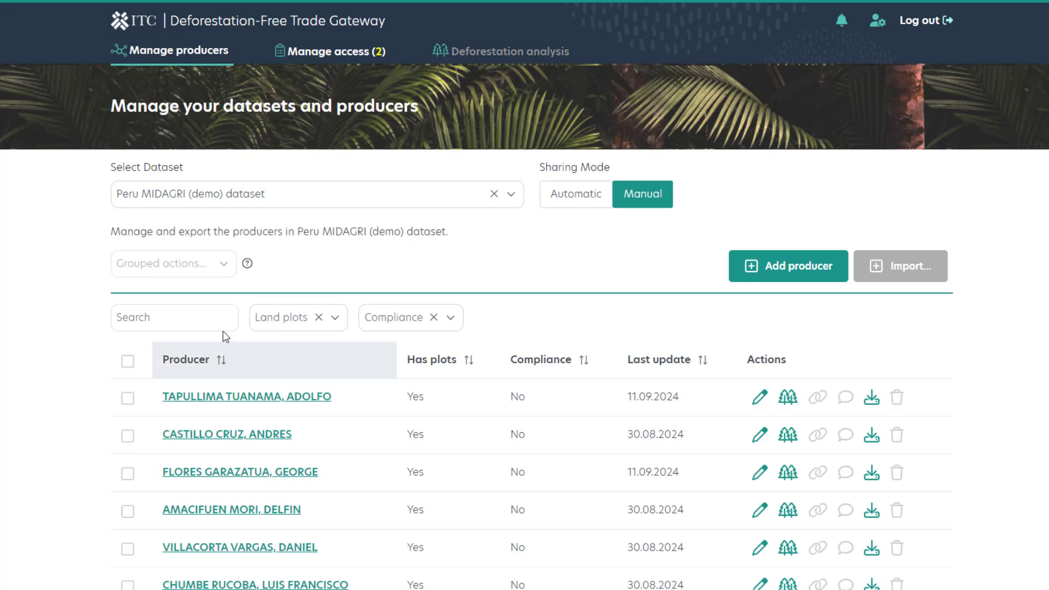
# Review which producers the two pending data access requests concern, and return to the producer management page.
pyautogui.click(337, 55)
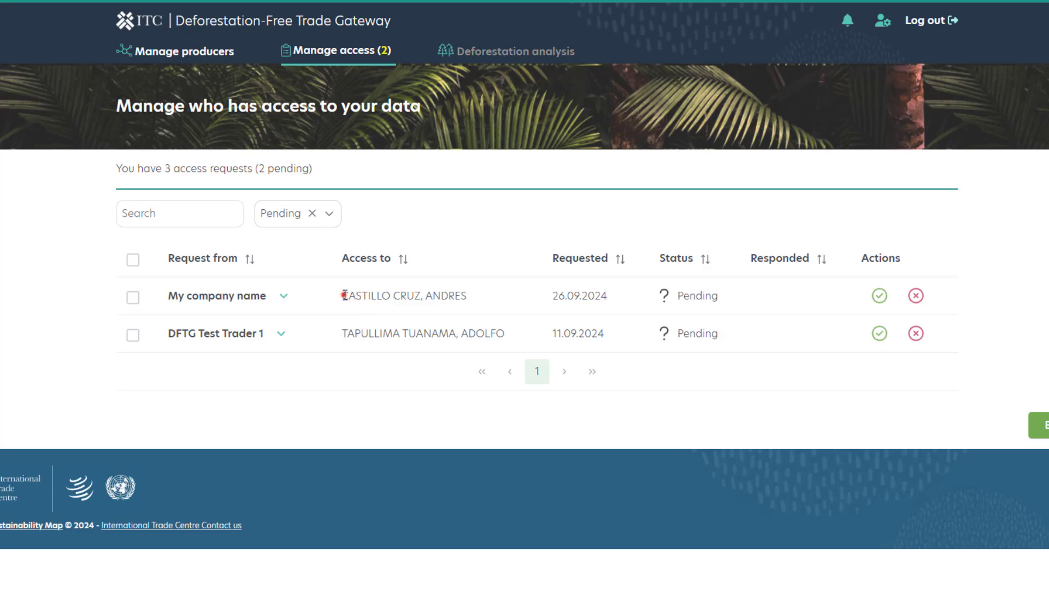
pyautogui.moveTo(343, 295); pyautogui.dragTo(485, 305)
pyautogui.moveTo(340, 333); pyautogui.dragTo(509, 340)
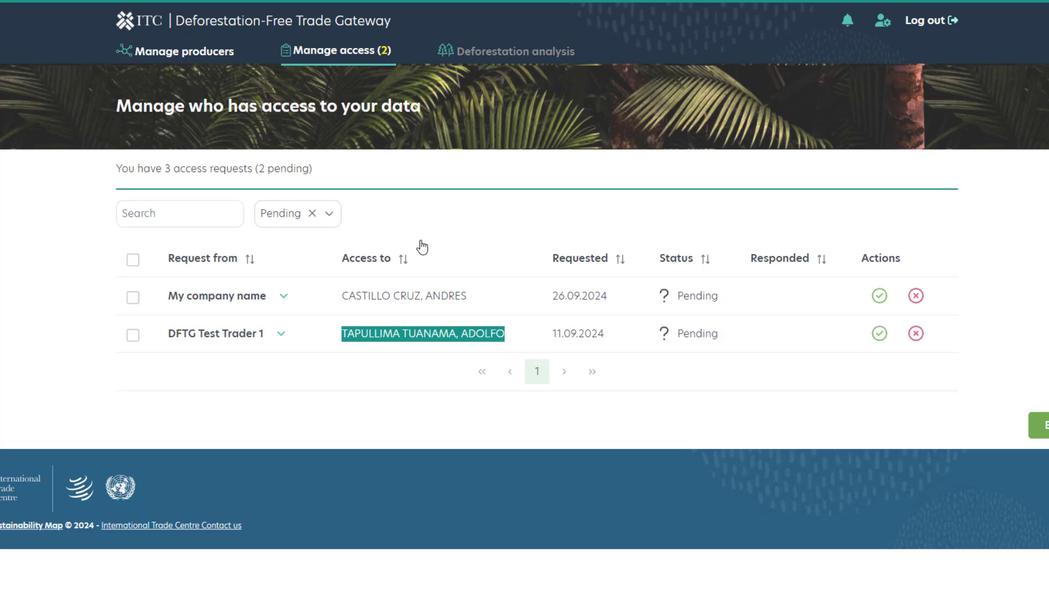
pyautogui.click(217, 52)
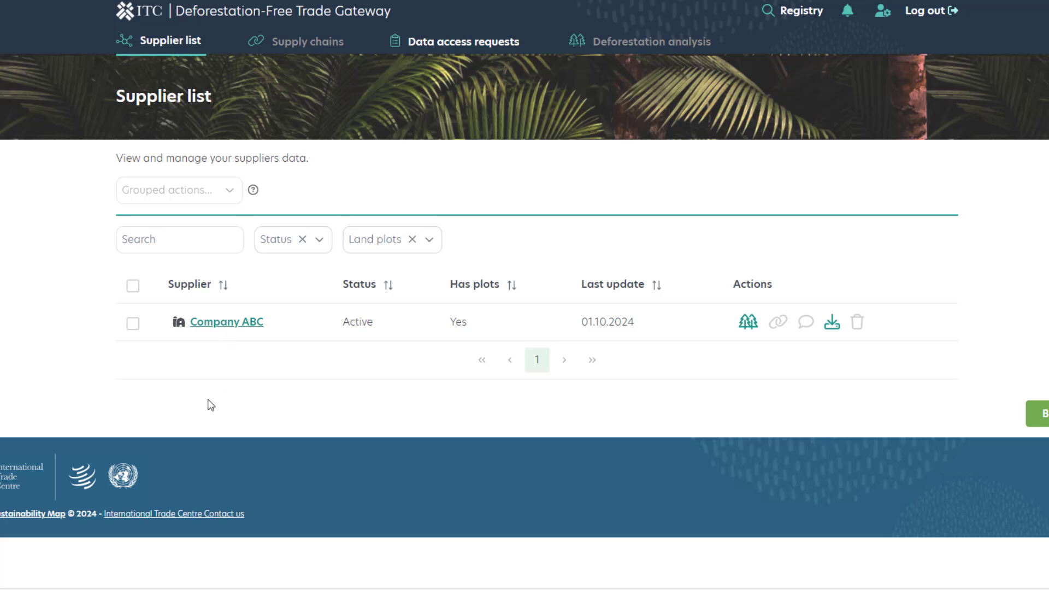
# Review Company ABC's profile details, plot and certification, and return to the supplier list.
pyautogui.click(221, 322)
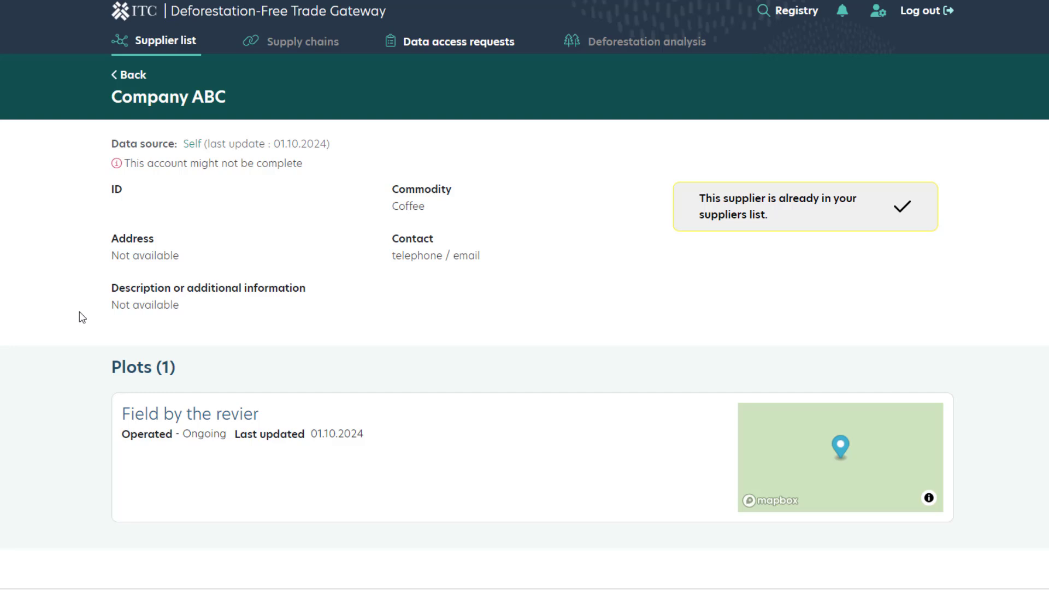
pyautogui.scroll(-3, 76, 315)
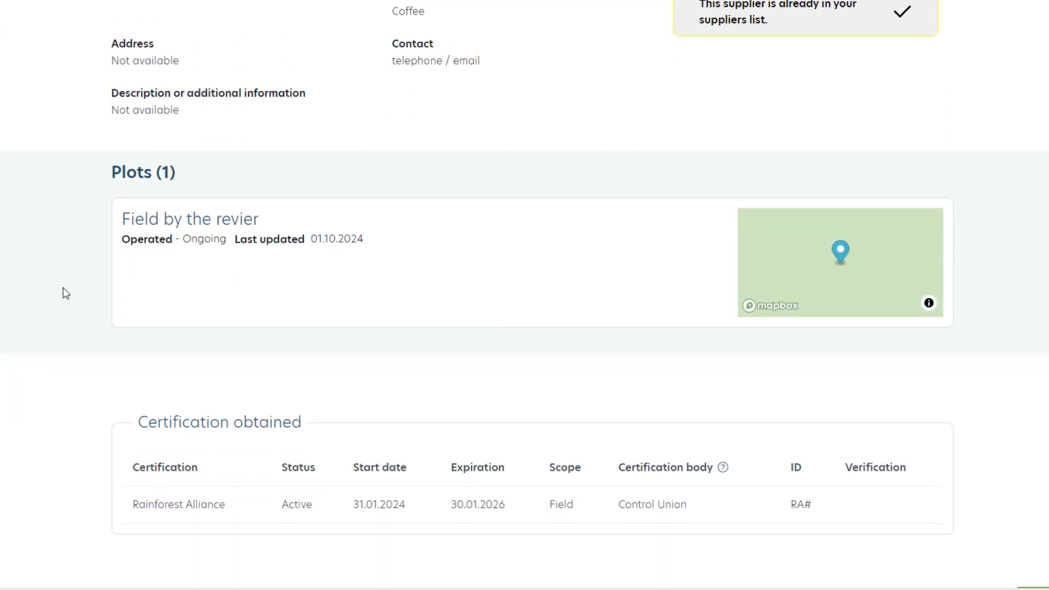
pyautogui.scroll(-2, 63, 288)
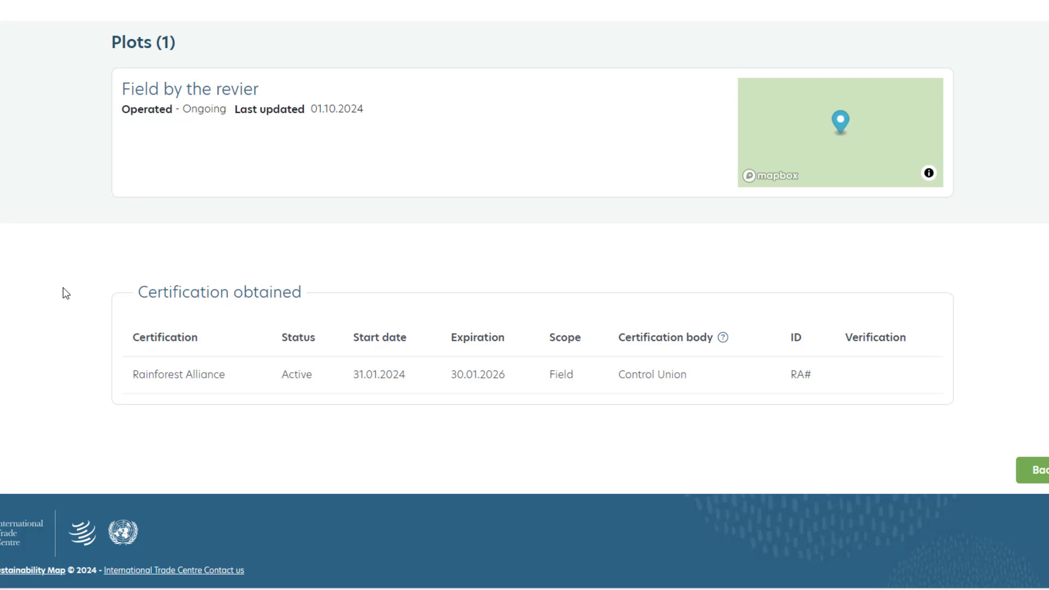
pyautogui.scroll(5, 63, 287)
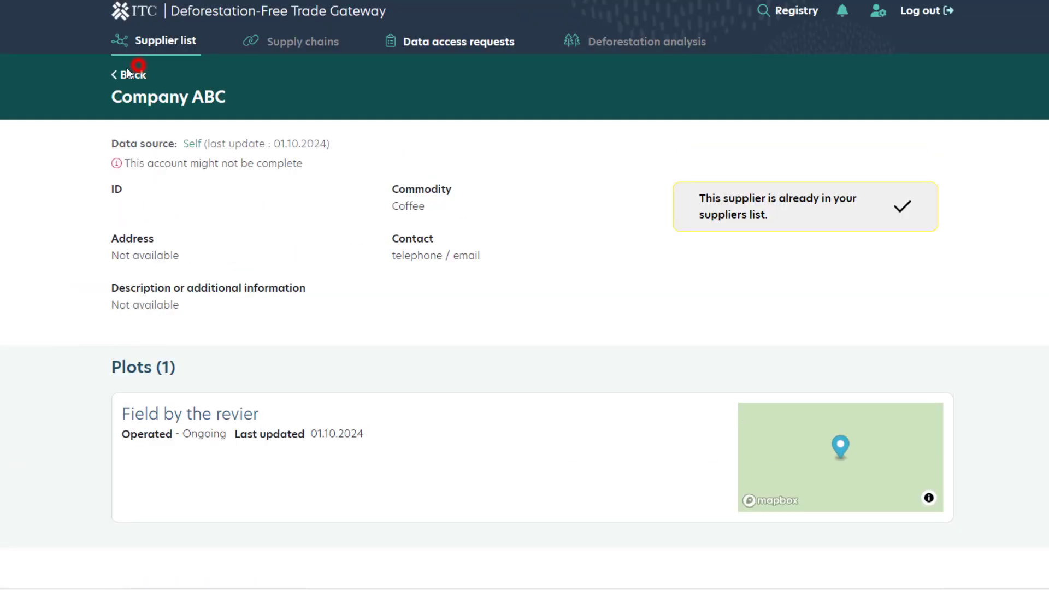
pyautogui.click(128, 71)
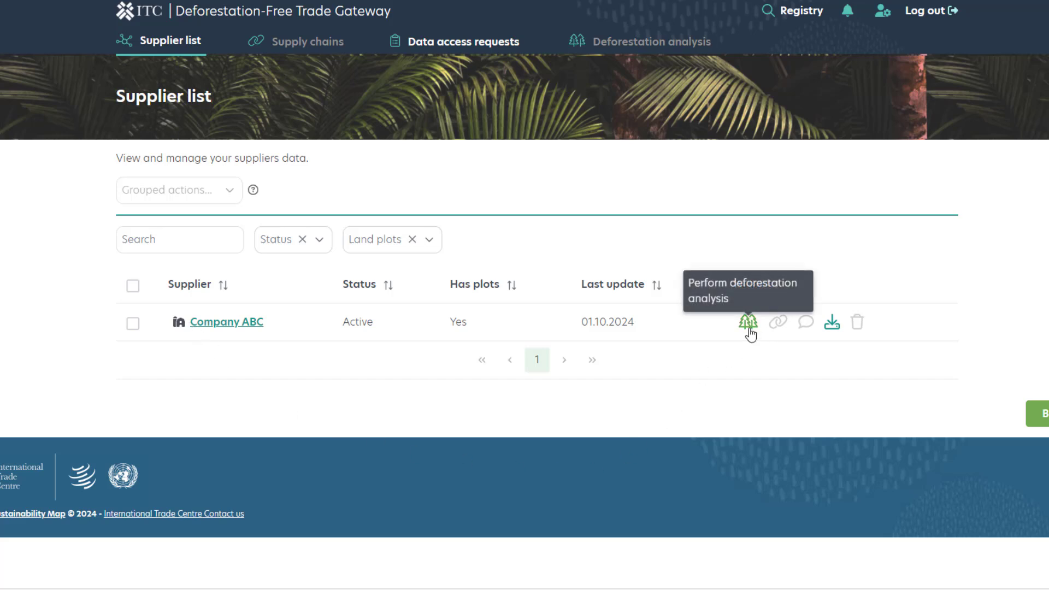
# Download Company ABC's EUDR IS compatible data under the file name "Company ABC_download".
pyautogui.click(830, 327)
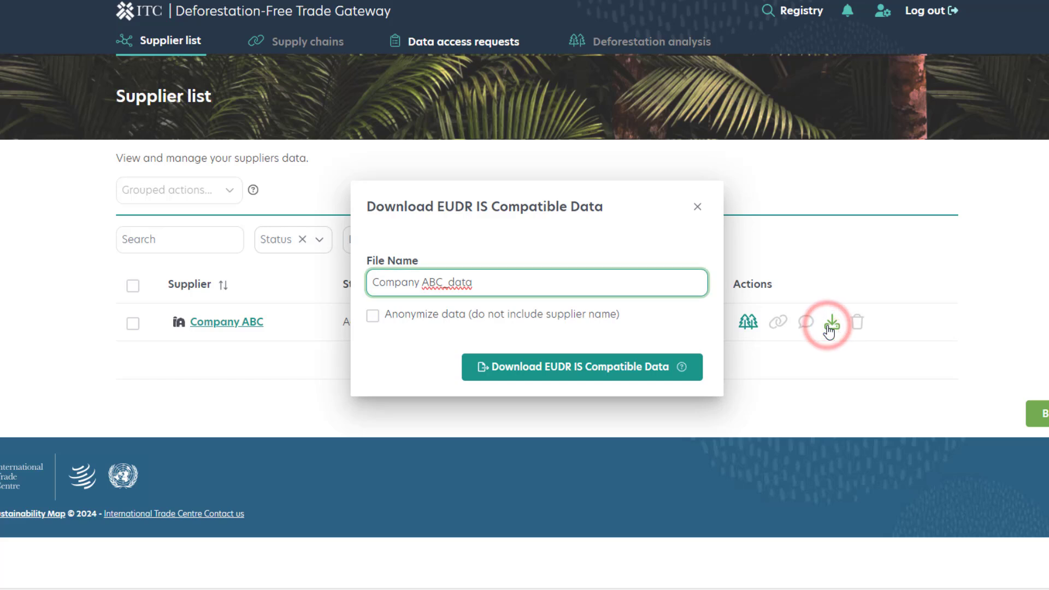
pyautogui.moveTo(557, 286); pyautogui.dragTo(447, 281)
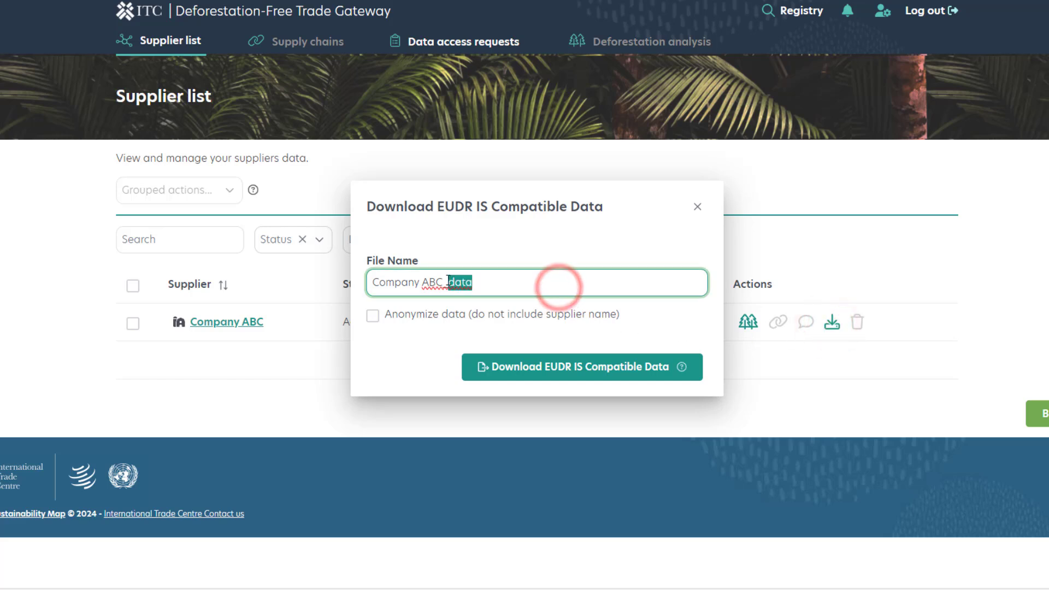
pyautogui.write('download')
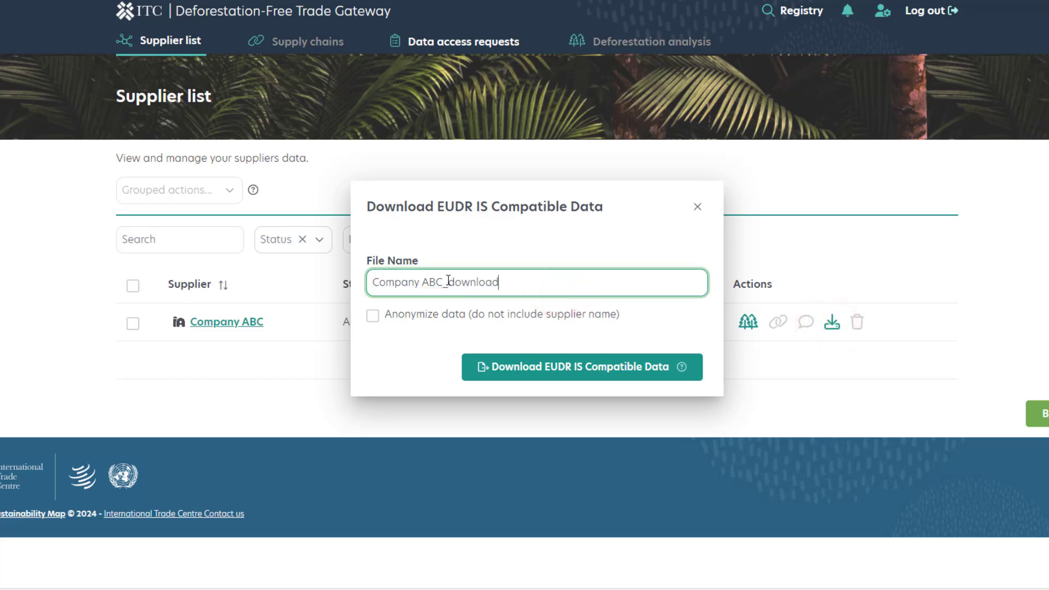
pyautogui.click(541, 375)
# Open the downloaded Company ABC_download.json, highlight its full contents for inspection, and close the file.
pyautogui.click(972, 541)
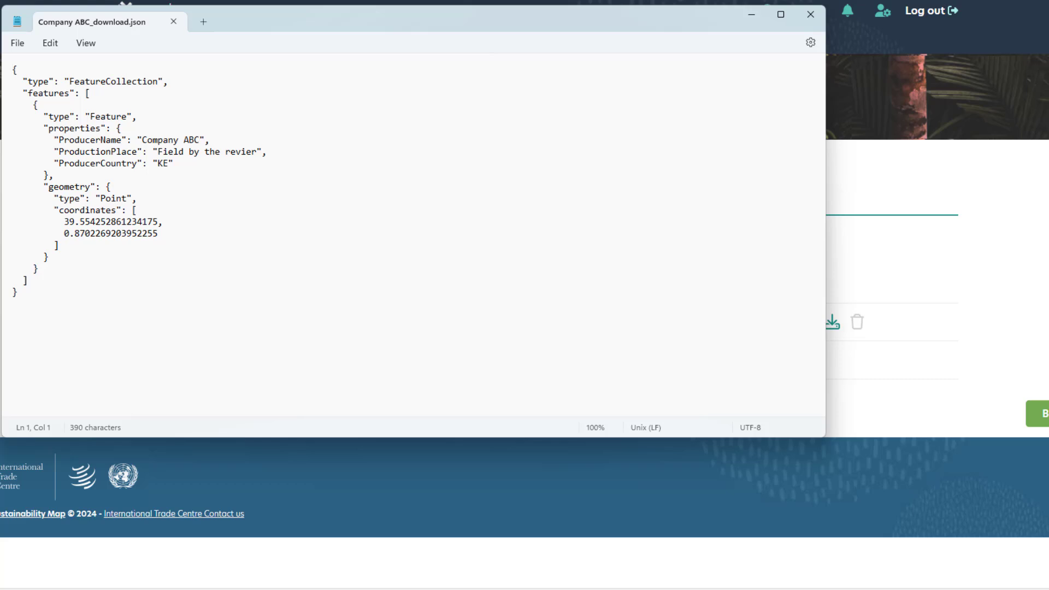
pyautogui.click(48, 304)
pyautogui.hotkey('ctrl', 'a')
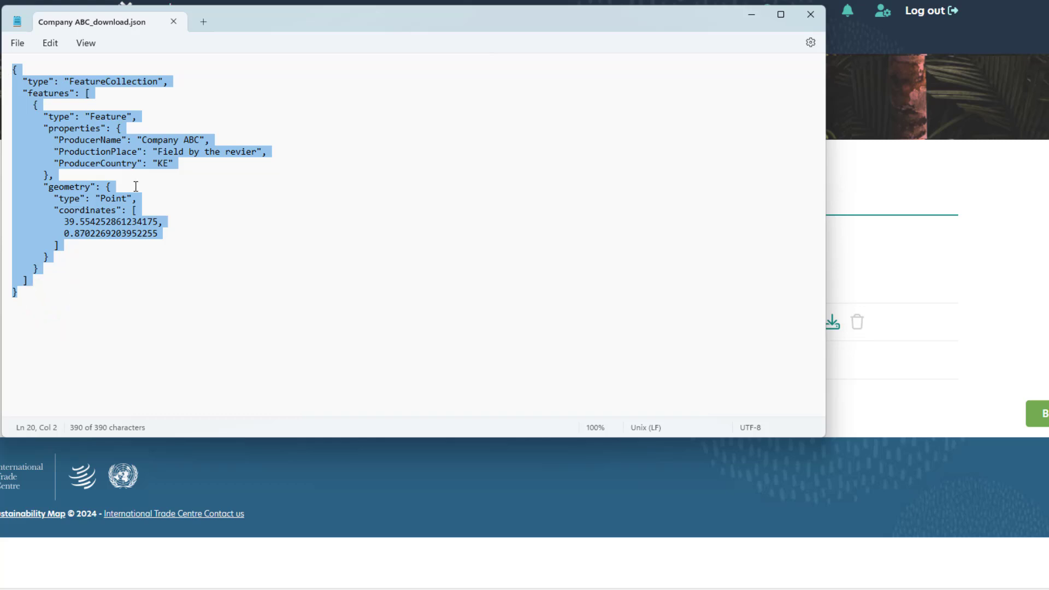
pyautogui.click(811, 14)
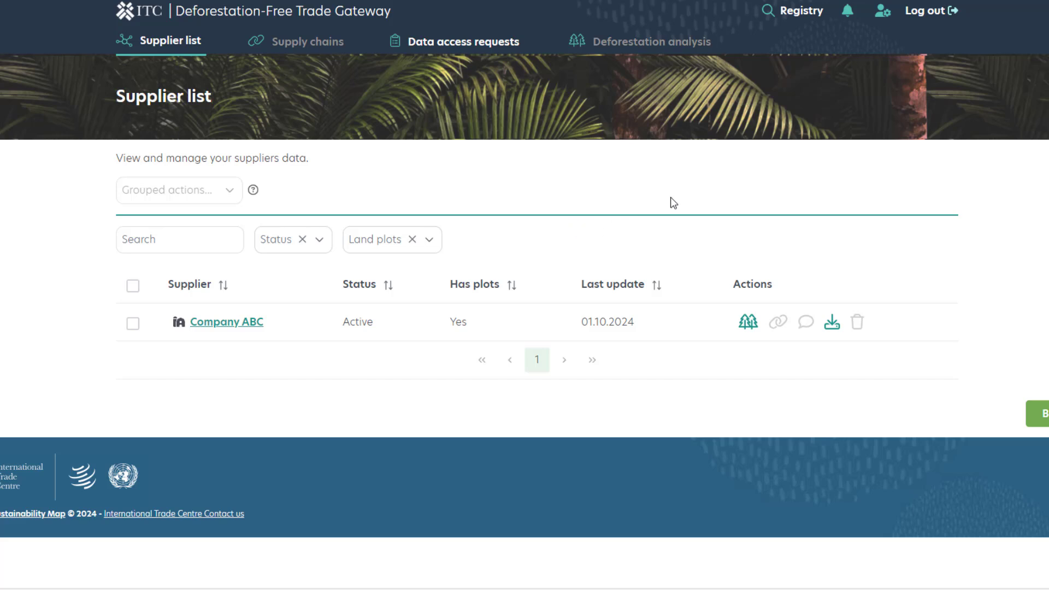
# Request data access to Accra Coffee Alliance from the Registry with the text "message" to the producer.
pyautogui.click(810, 15)
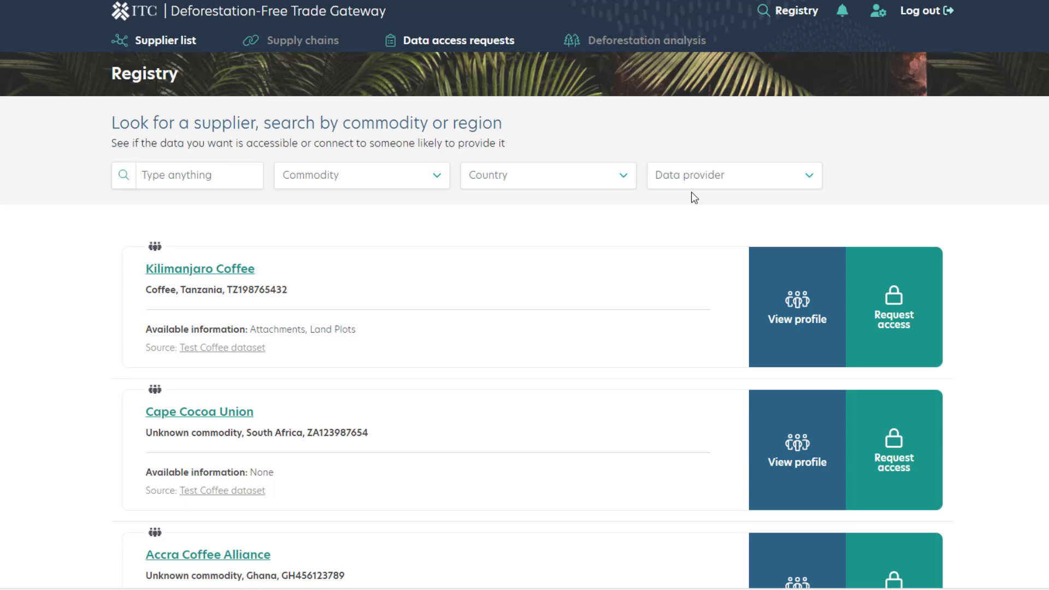
pyautogui.scroll(-3, 695, 197)
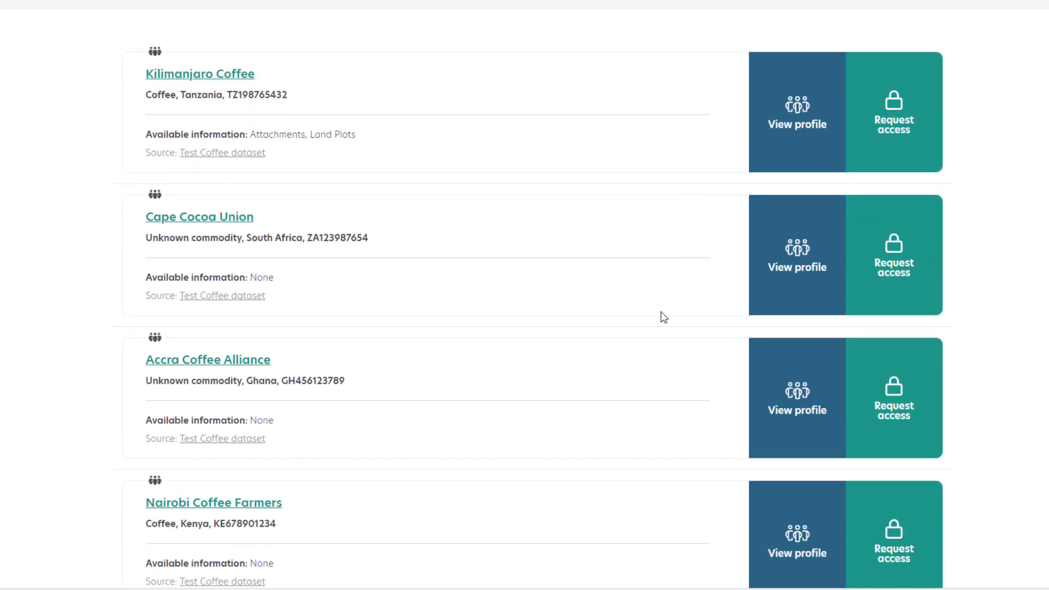
pyautogui.click(897, 401)
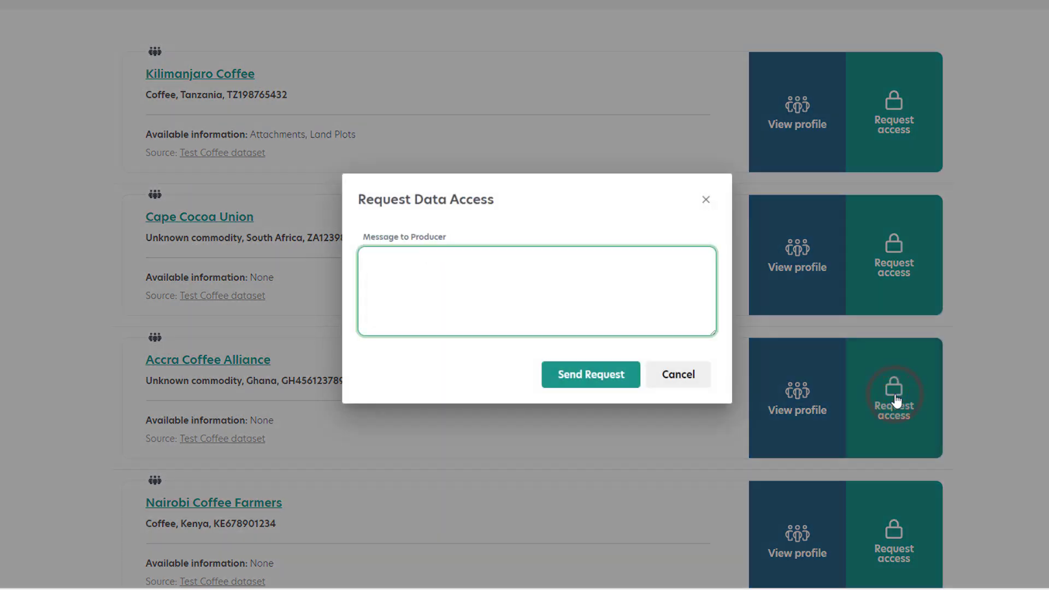
pyautogui.write('message')
pyautogui.click(554, 379)
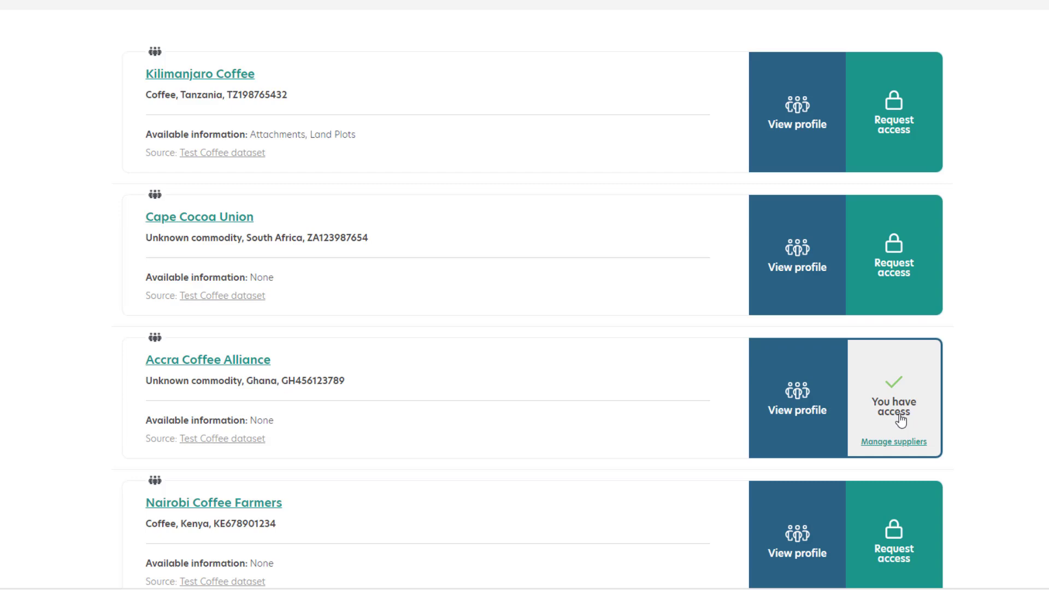
# Go to the Registry's free-text supplier search, and leave it for the supplier list.
pyautogui.scroll(4, 900, 420)
pyautogui.click(245, 173)
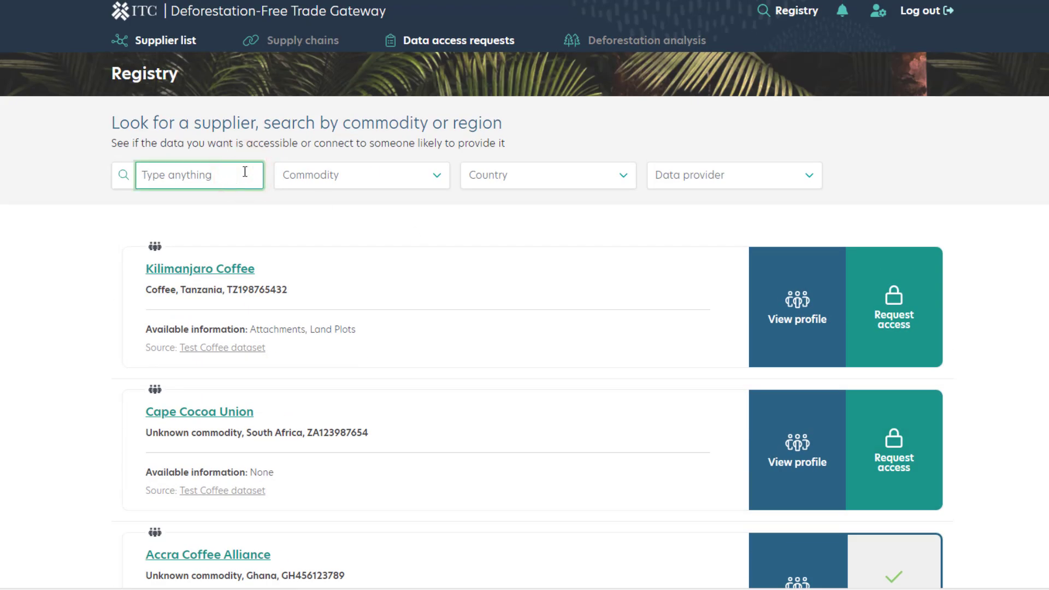
pyautogui.click(171, 48)
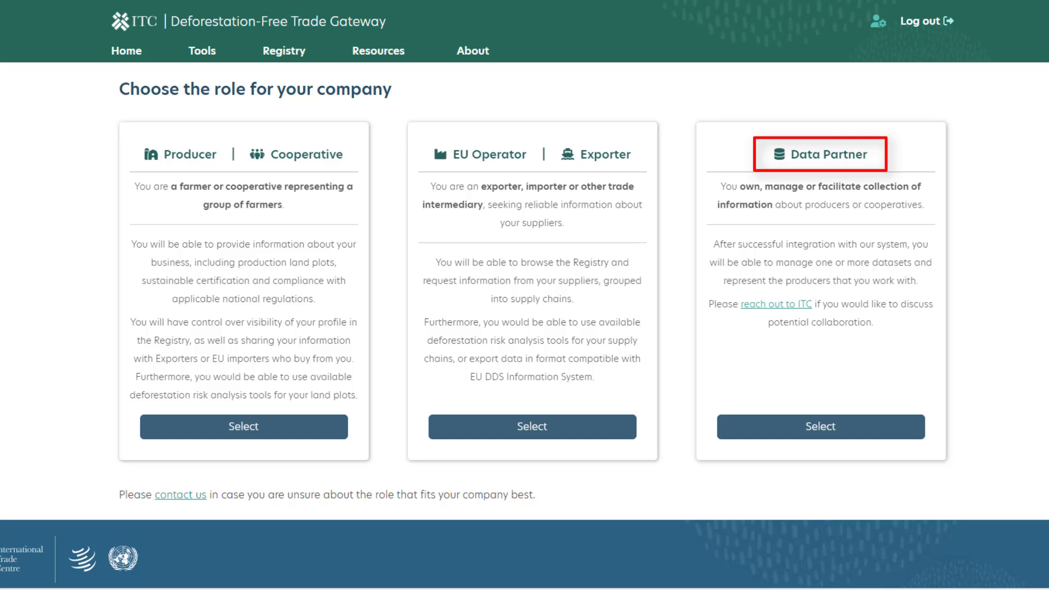
# Choose the Data Partner role for the company and enter "Data Partner" as the company name.
pyautogui.click(831, 426)
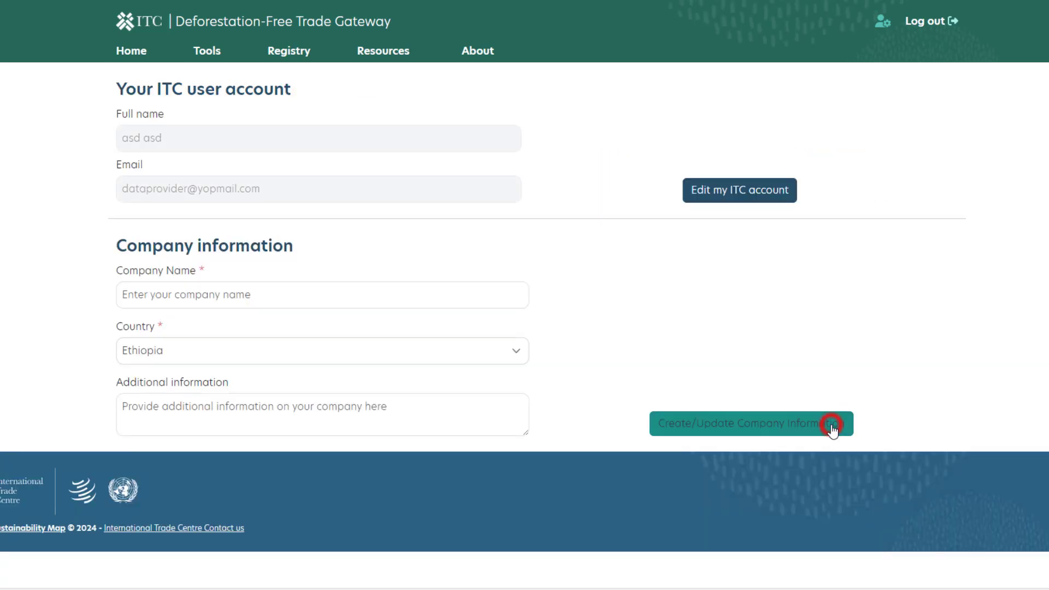
pyautogui.click(428, 303)
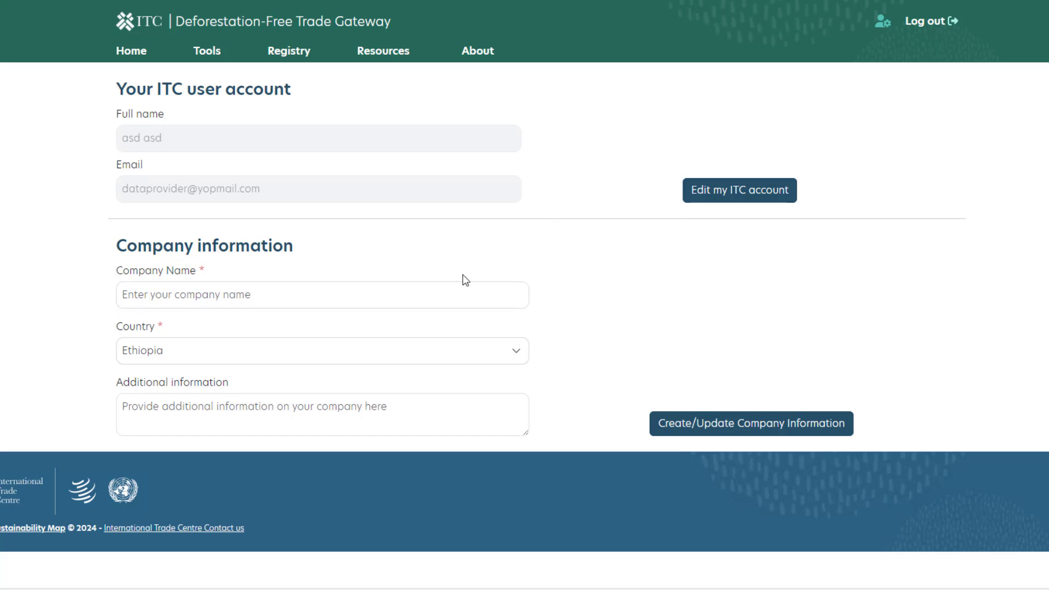
pyautogui.click(587, 284)
pyautogui.click(497, 292)
pyautogui.write('Data Parnter')
pyautogui.press('BackSpace')
pyautogui.press('BackSpace')
pyautogui.press('BackSpace')
pyautogui.press('BackSpace')
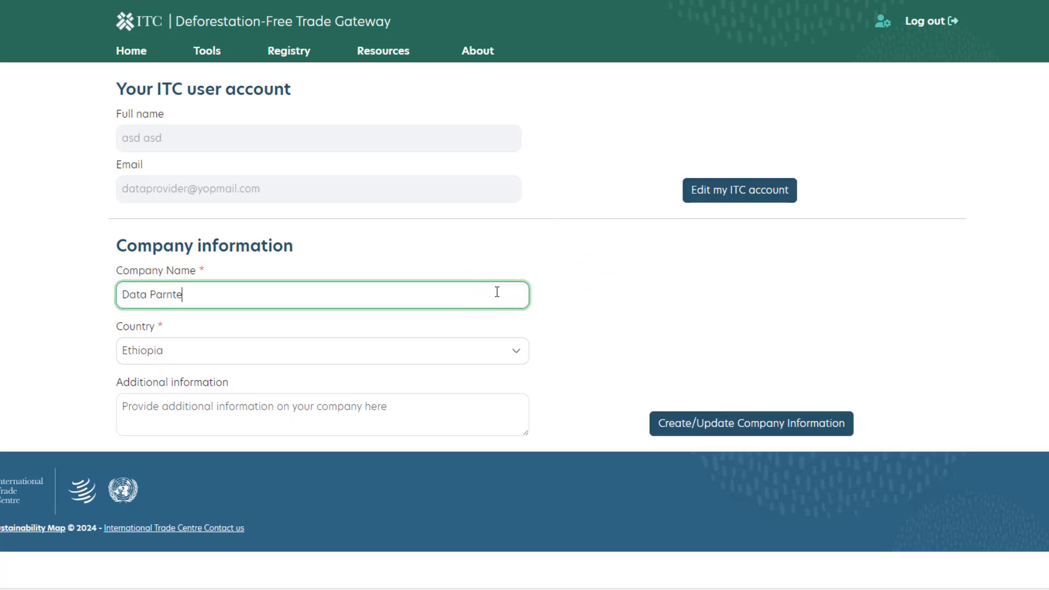
pyautogui.write('tner')
# Enter "Blurb about the company" as the additional information and save the company information.
pyautogui.click(432, 407)
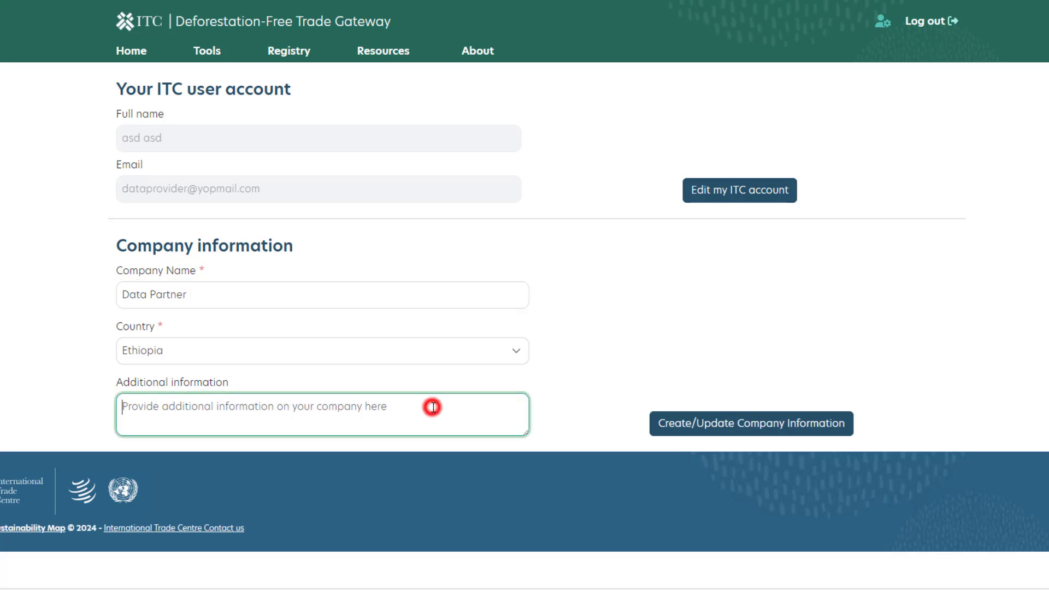
pyautogui.write('Blurb about the compnay')
pyautogui.press('BackSpace')
pyautogui.press('BackSpace')
pyautogui.press('BackSpace')
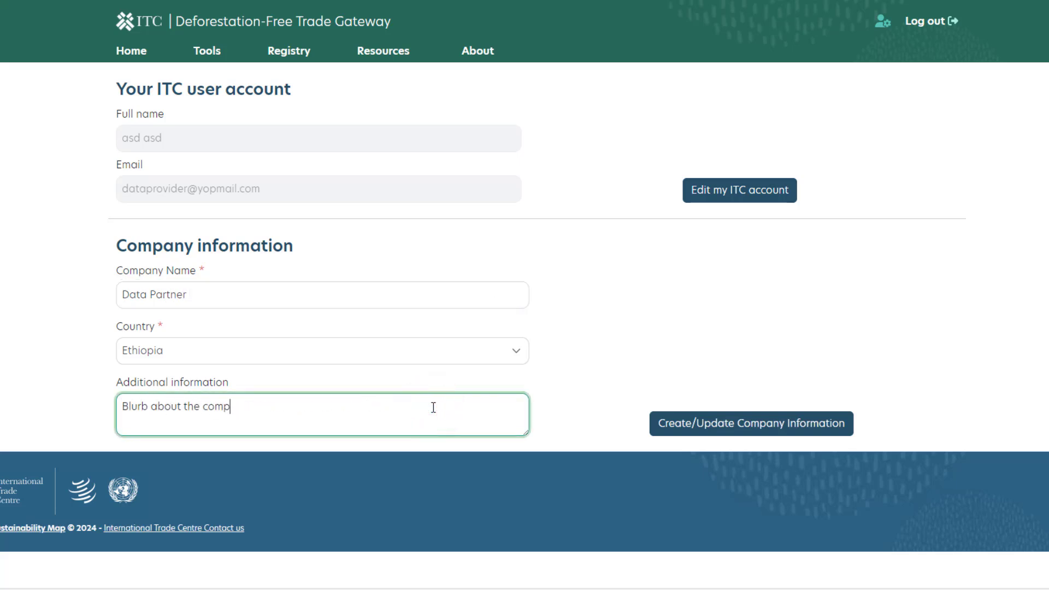
pyautogui.write('any')
pyautogui.click(771, 432)
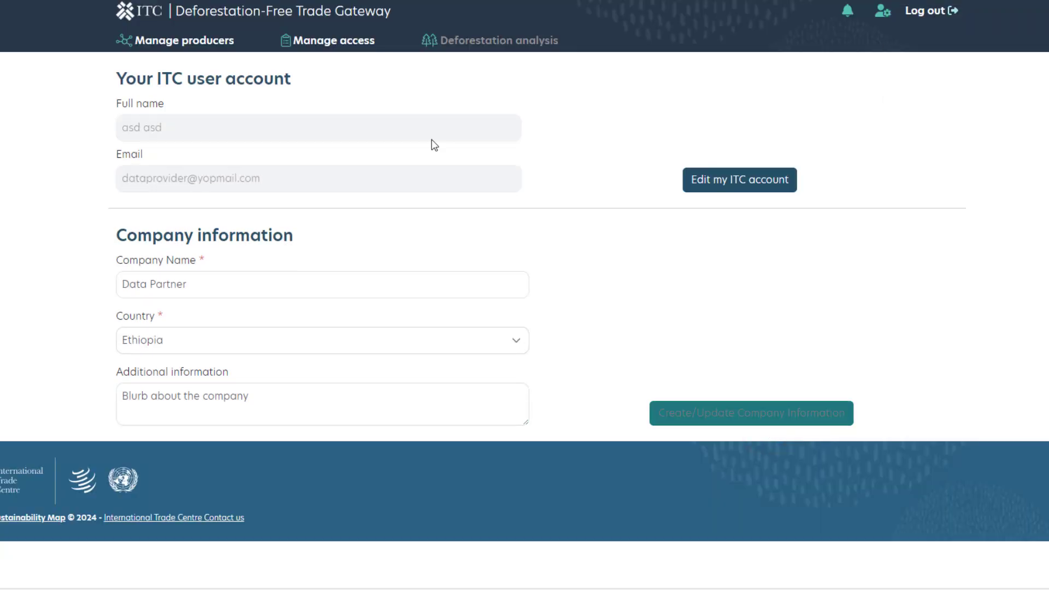
# View the blank form for adding a producer to the Data Partner dataset, and return to the producers list.
pyautogui.click(215, 41)
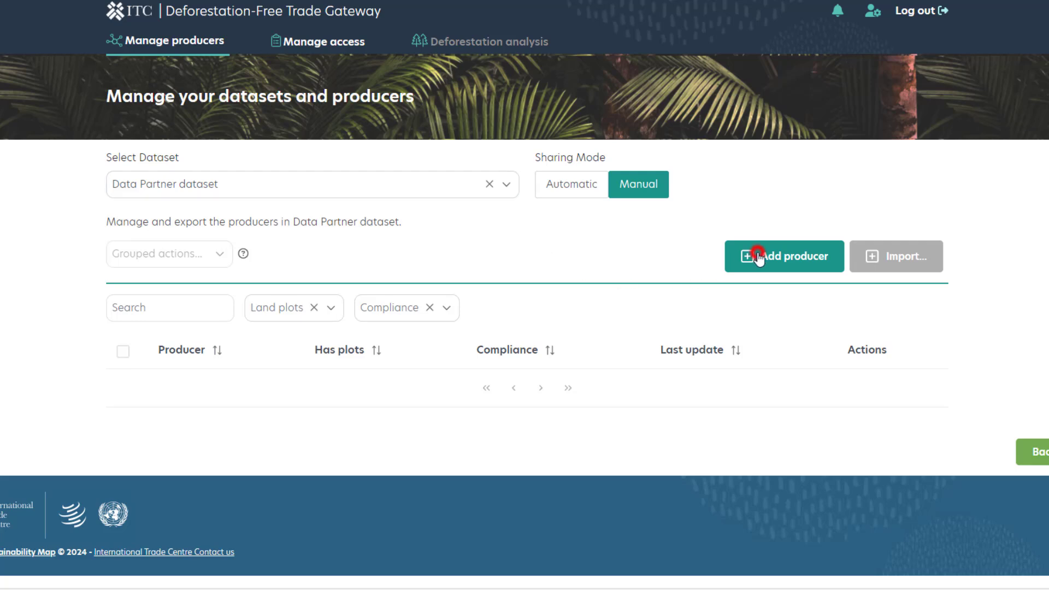
pyautogui.click(756, 256)
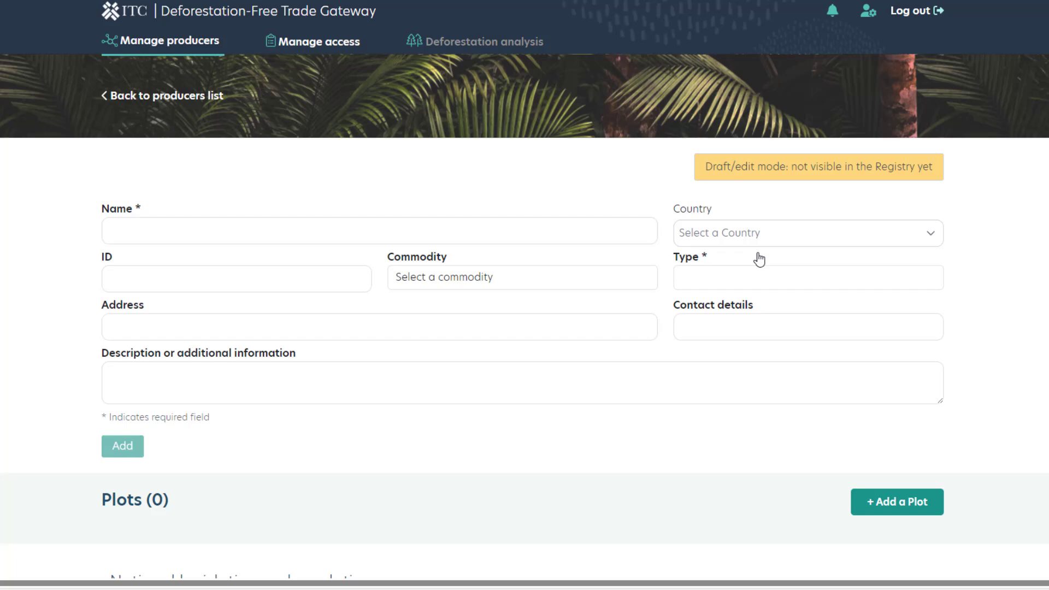
pyautogui.click(132, 96)
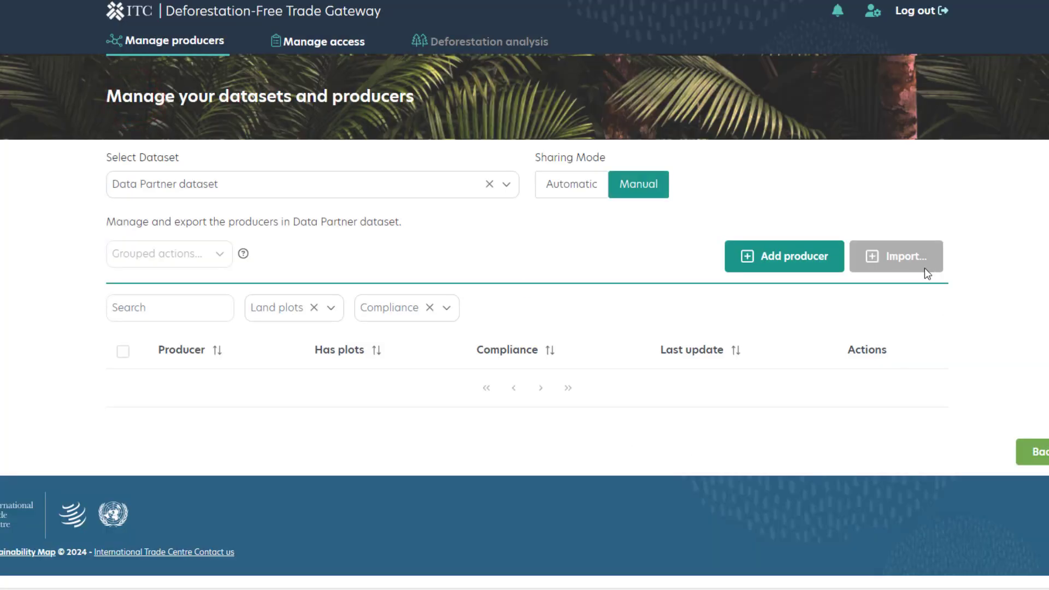